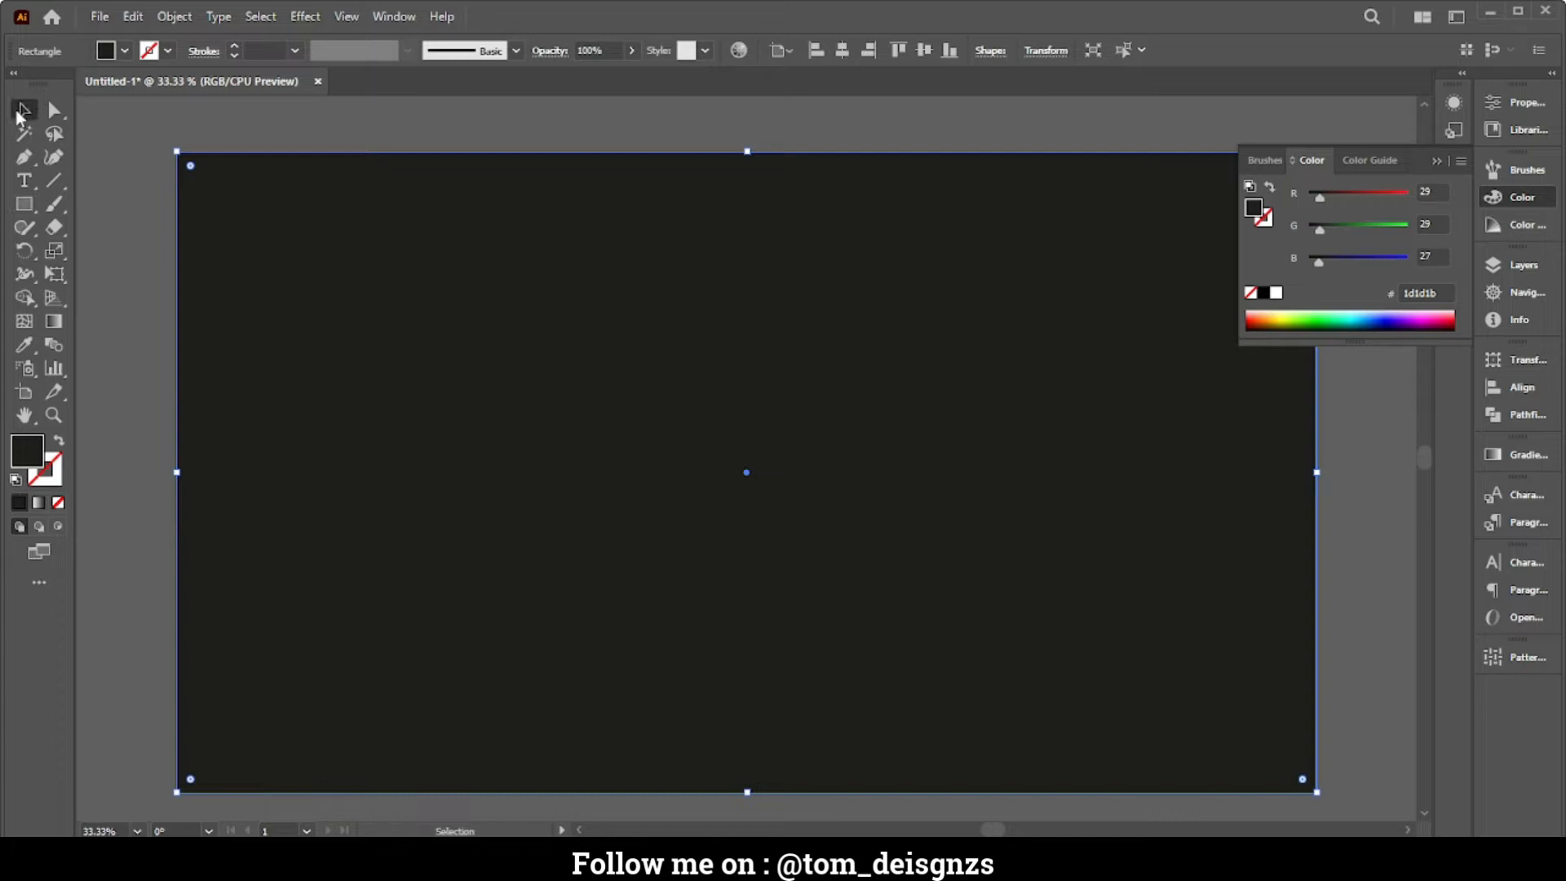
Change the background rectangle's fill to pure black with R, G and B all at 0
scroll(781, 421, down, 1)
drag(775, 418, 740, 423)
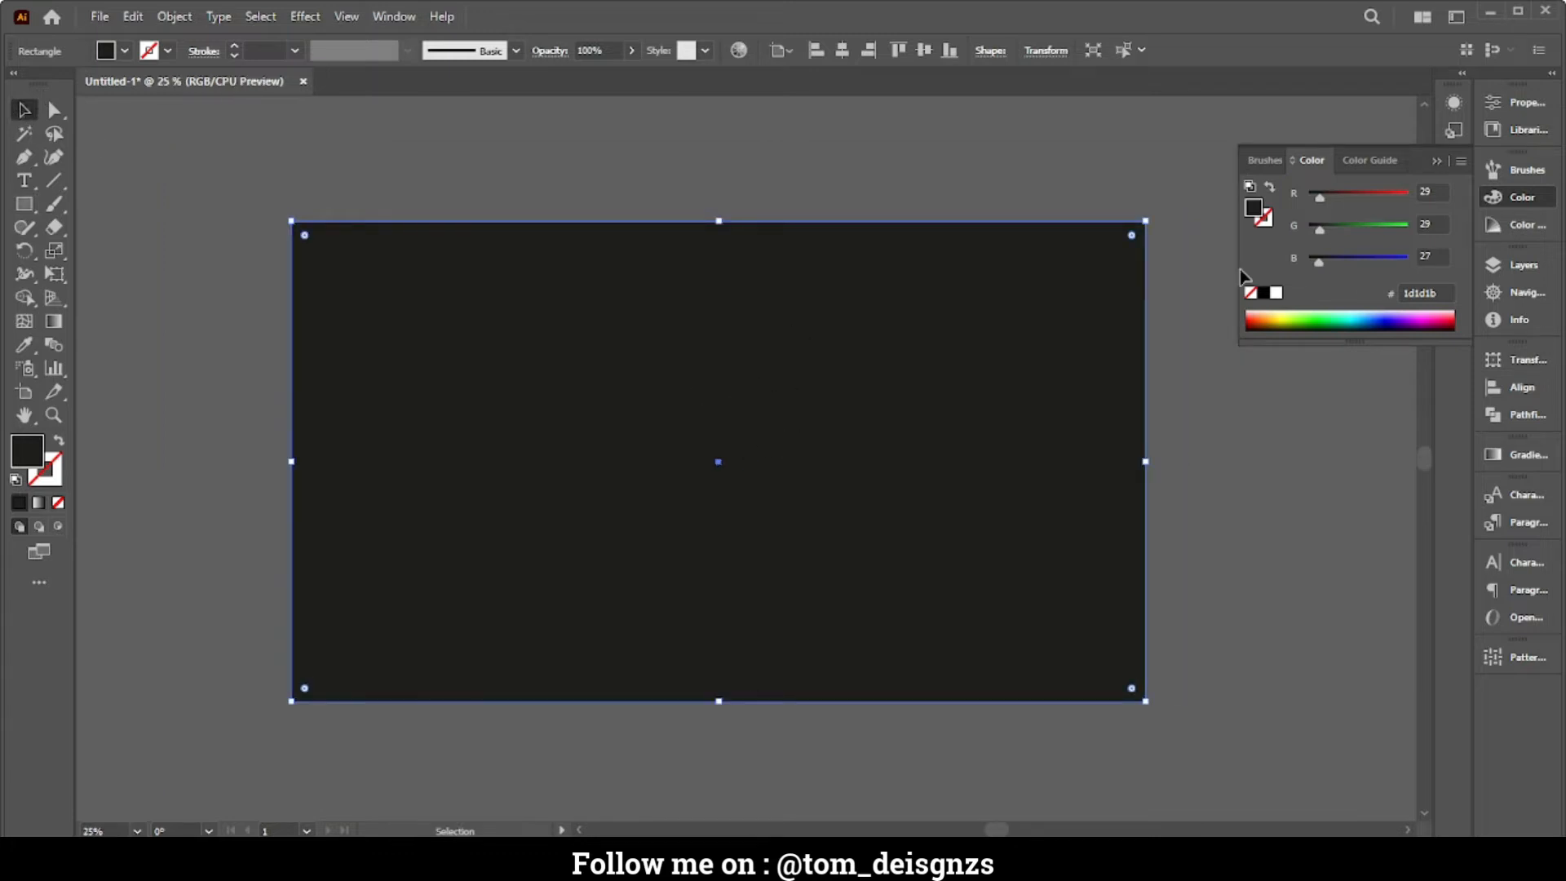
drag(1318, 231, 1256, 231)
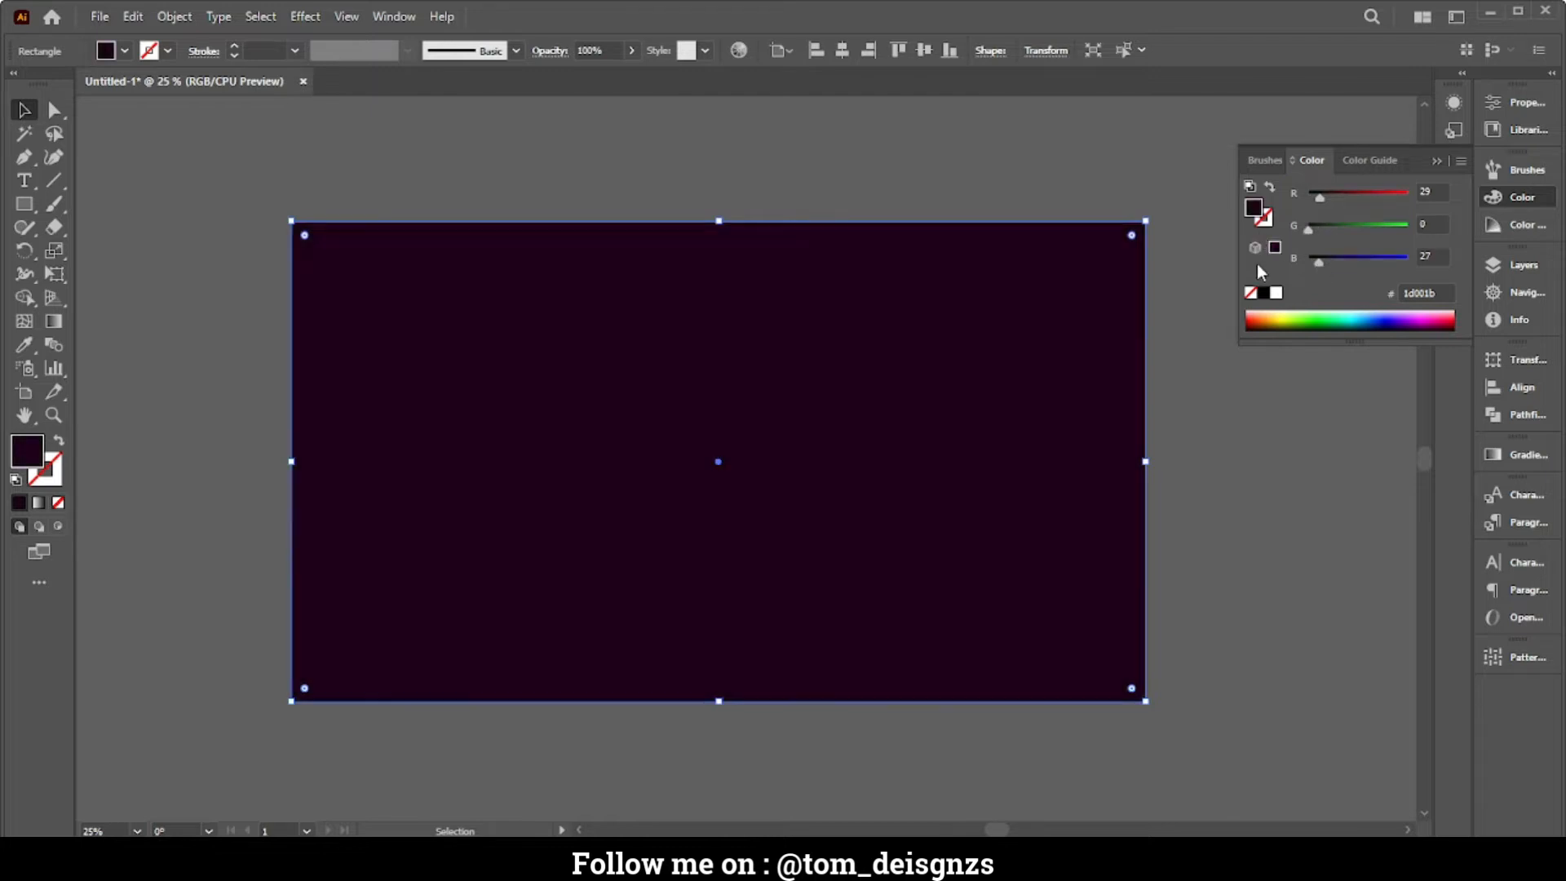
drag(1331, 193, 1309, 194)
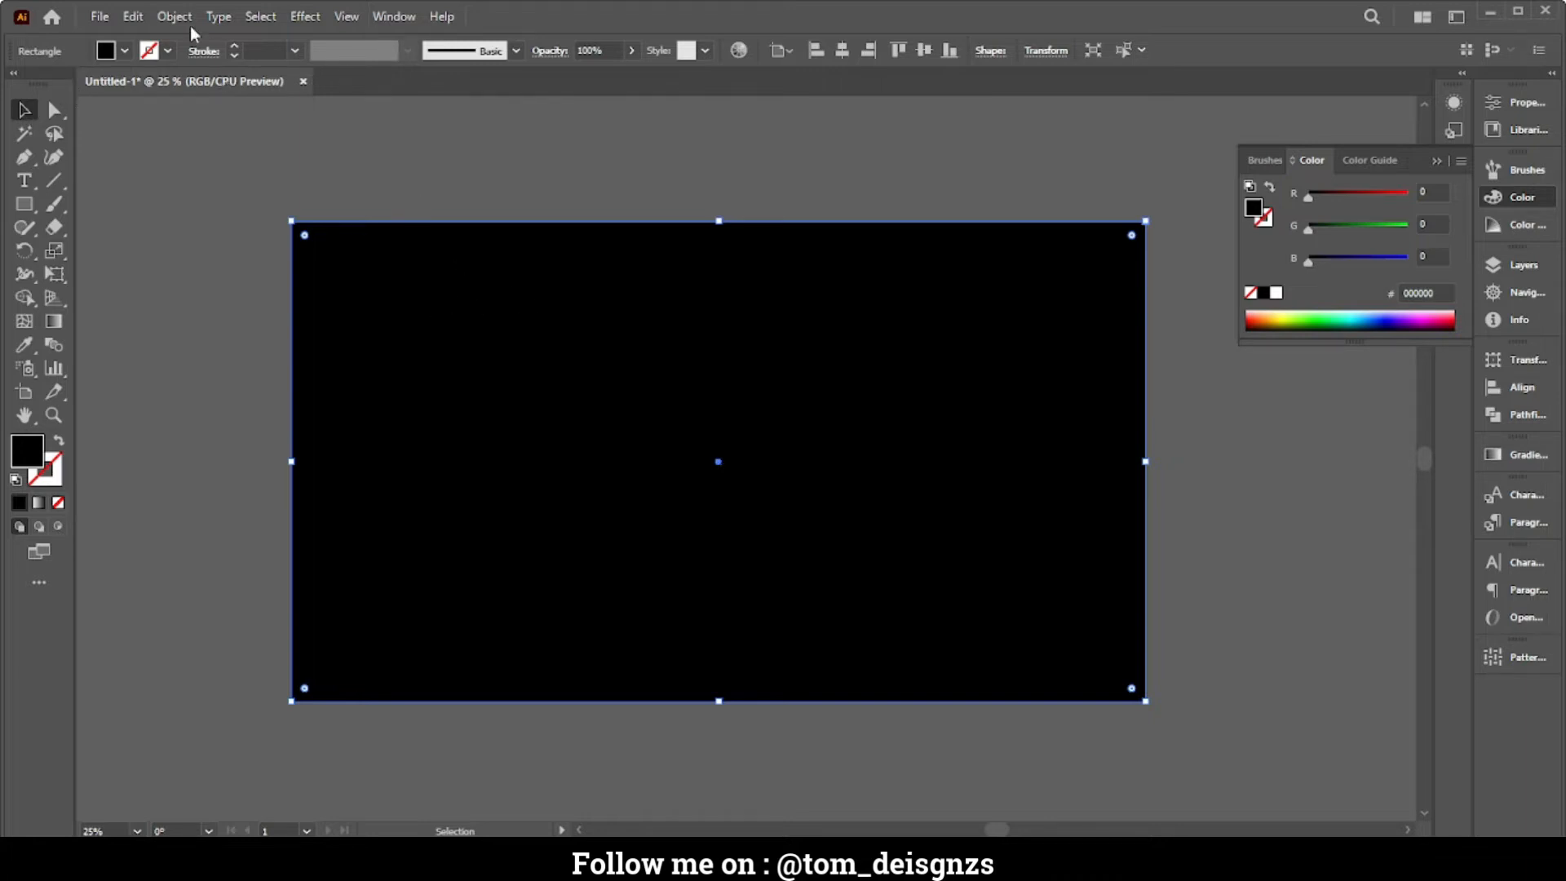
Lock the selected black background rectangle
click(168, 16)
mouse_move(261, 162)
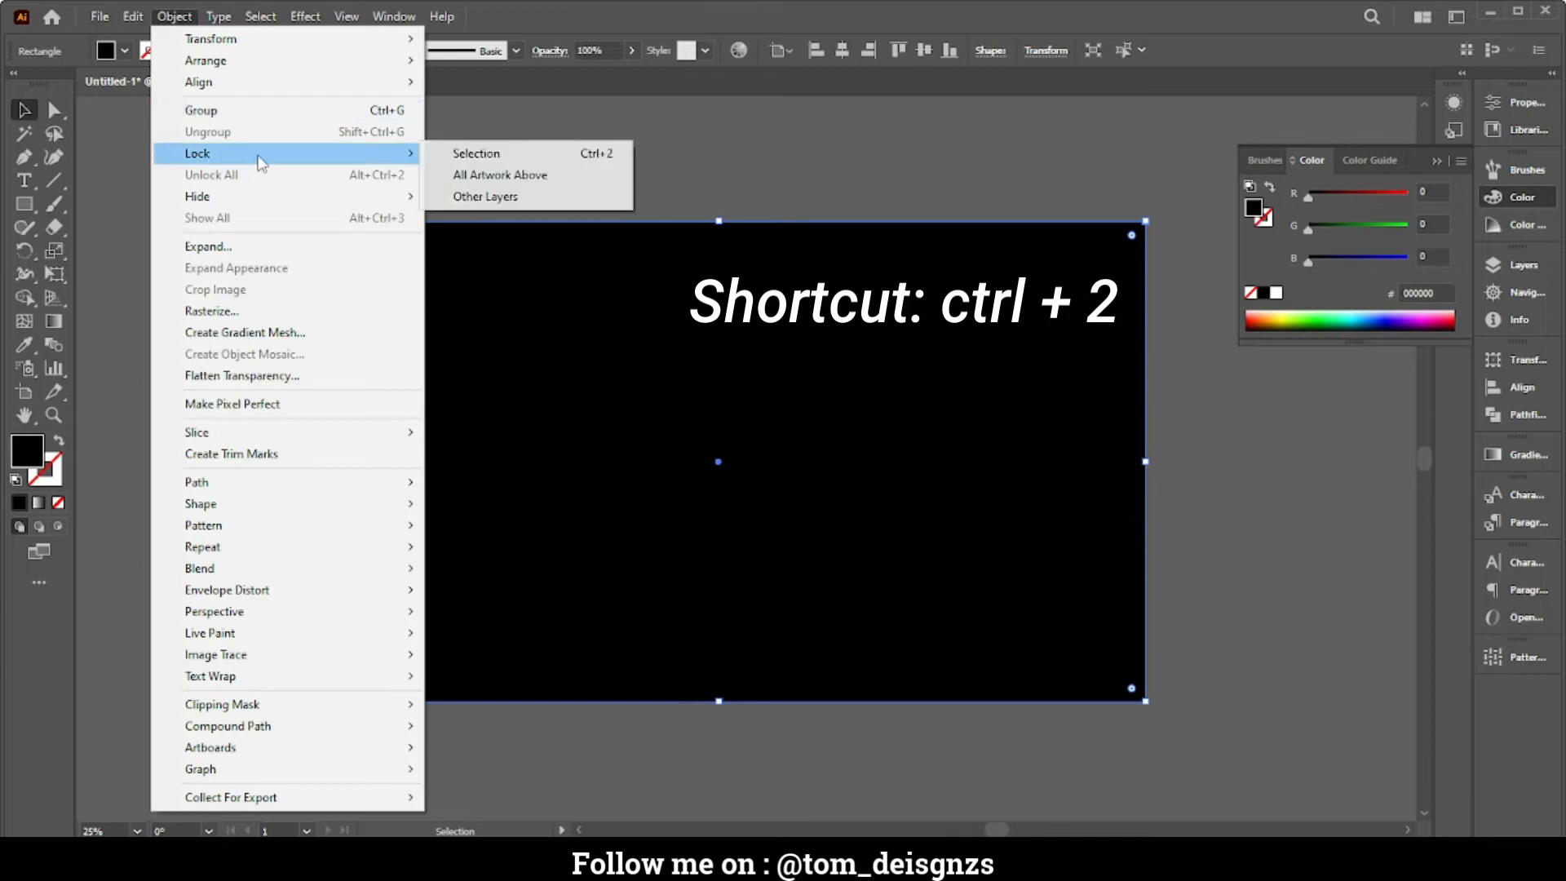
click(477, 155)
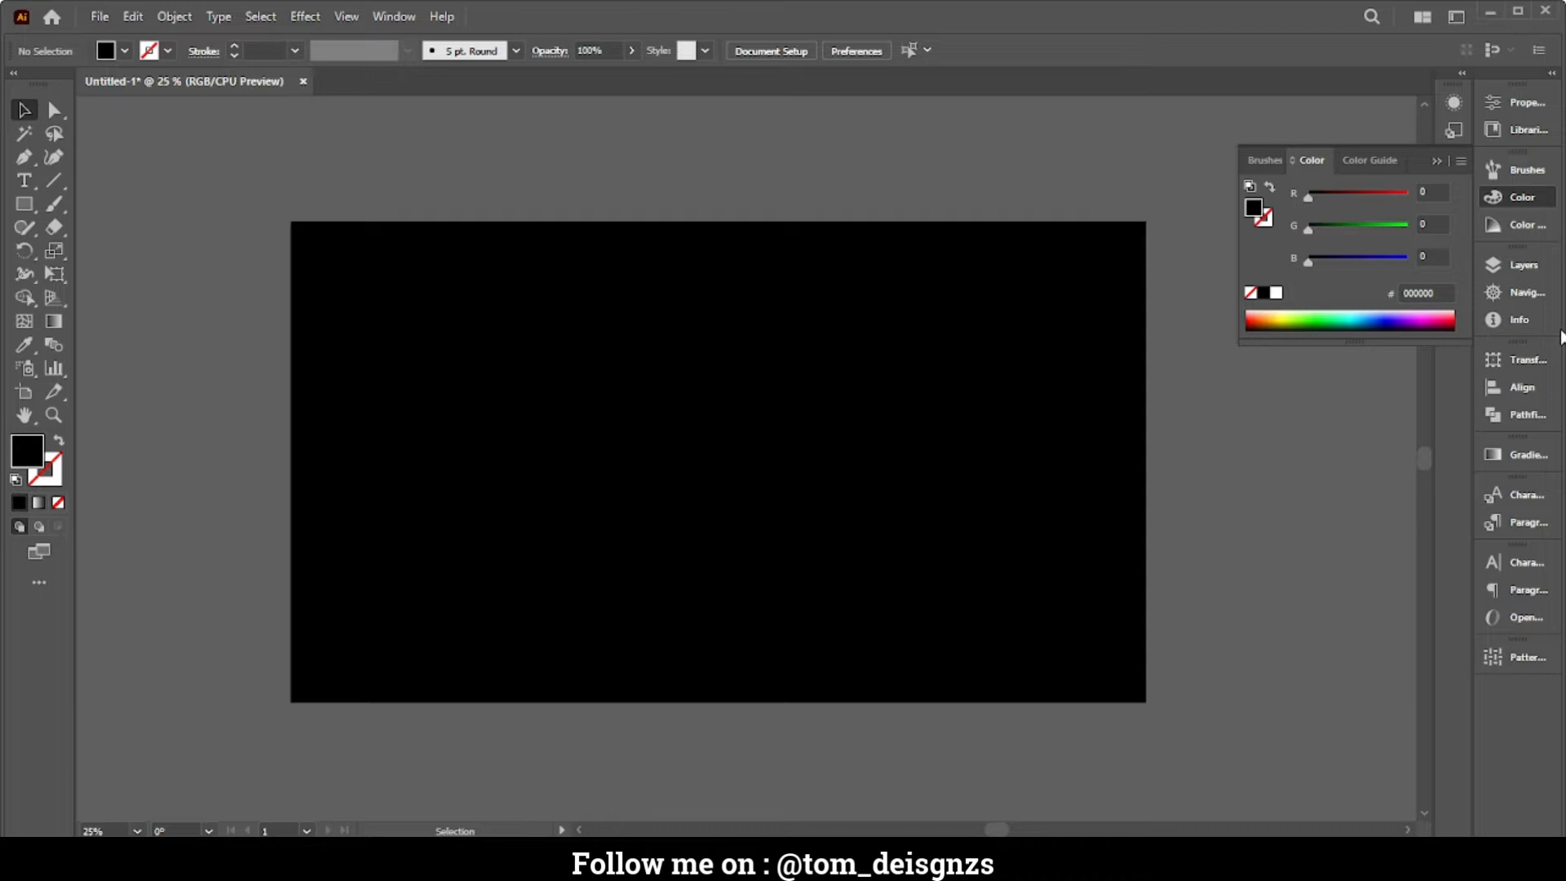
Rename Layer 1, which holds the black rectangle, as "Background"
scroll(933, 471, up, 1)
scroll(928, 476, down, 1)
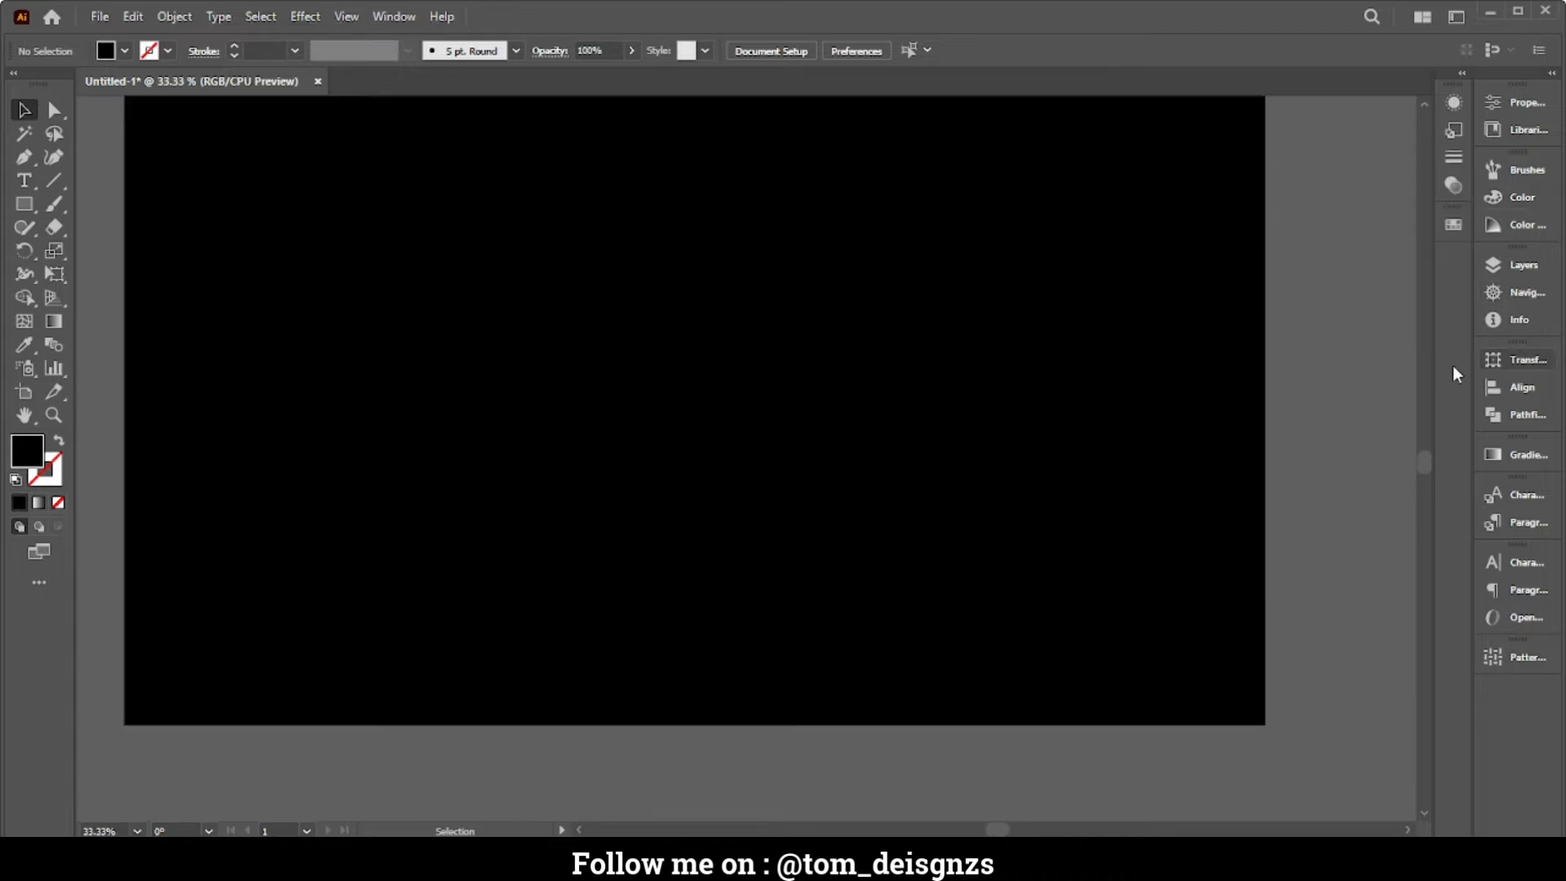
click(1523, 266)
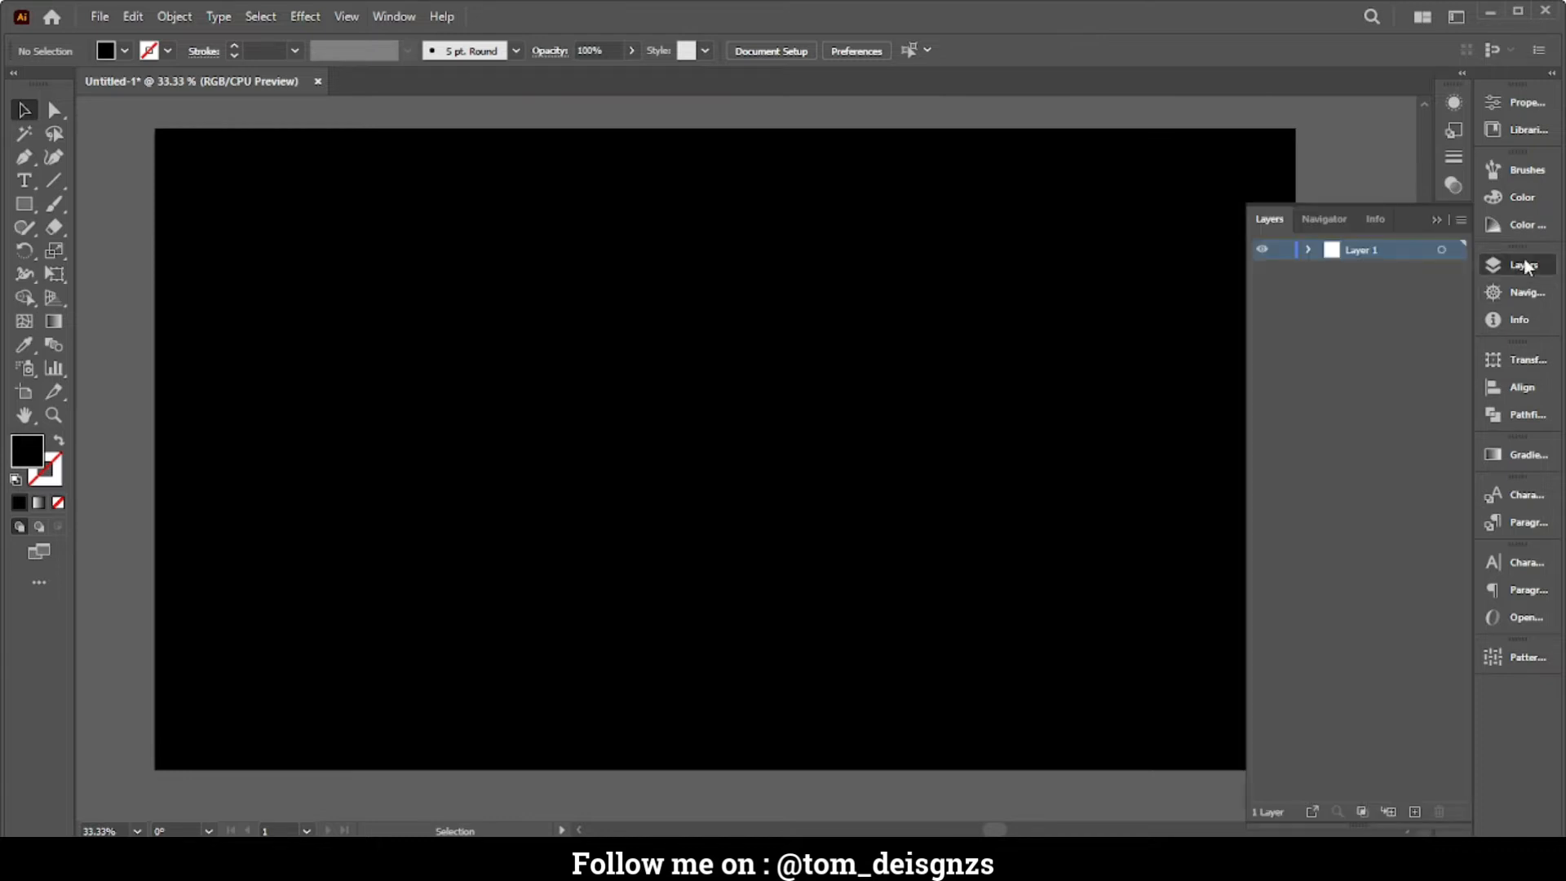
double_click(1369, 248)
text(Background)
Create a new layer above Background and name it "Circle"
click(1415, 811)
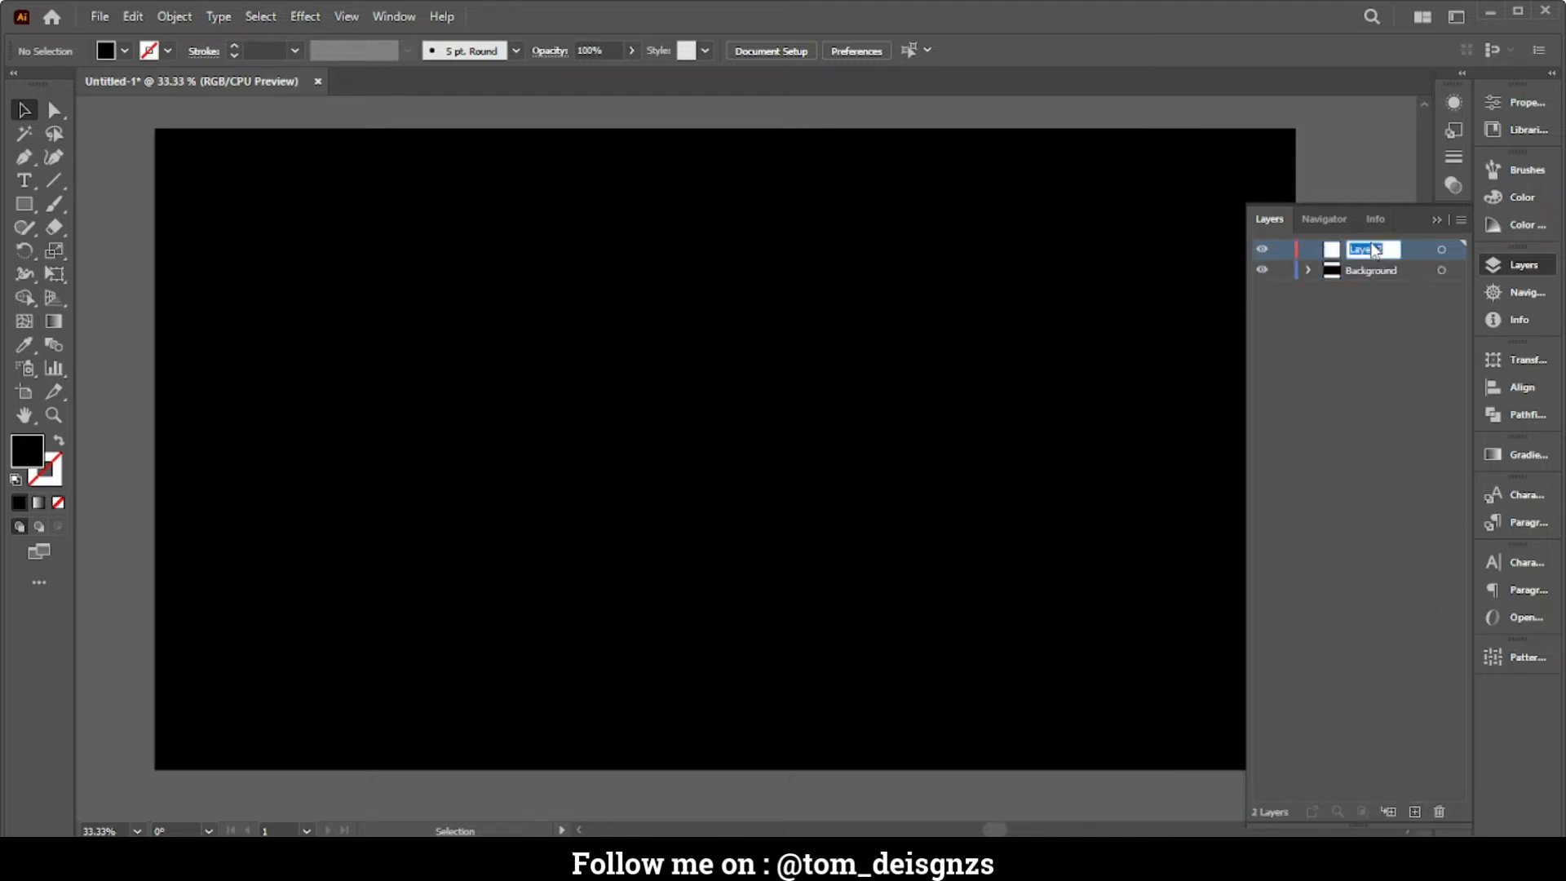
double_click(1333, 250)
click(897, 522)
text(c)
click(1377, 449)
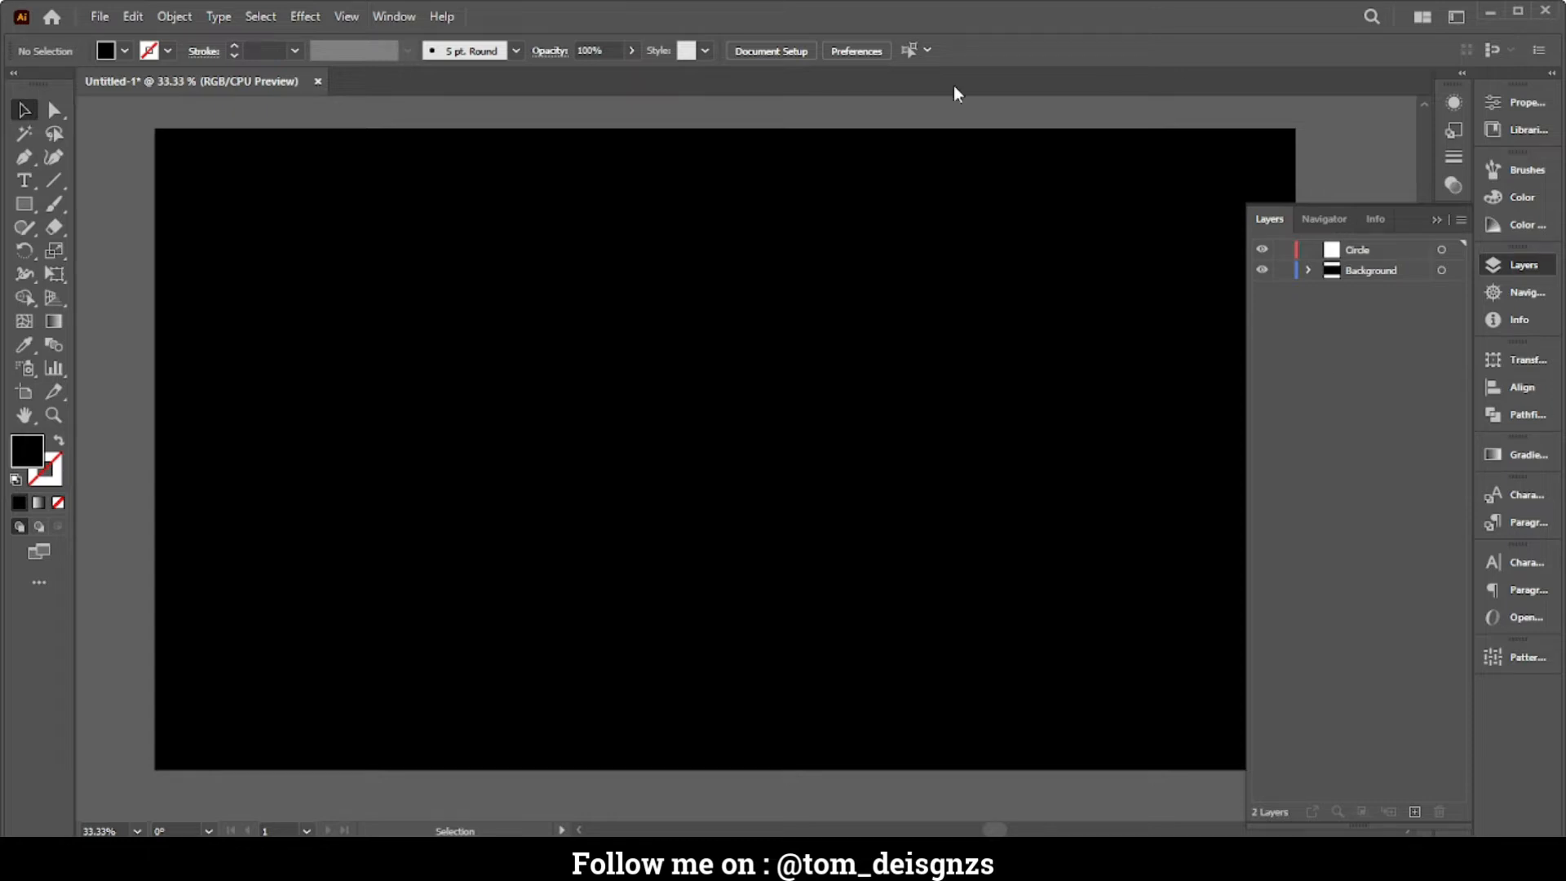
Create a 400 x 400 pt circle on the Circle layer with the Ellipse tool
drag(18, 201, 94, 250)
click(1437, 221)
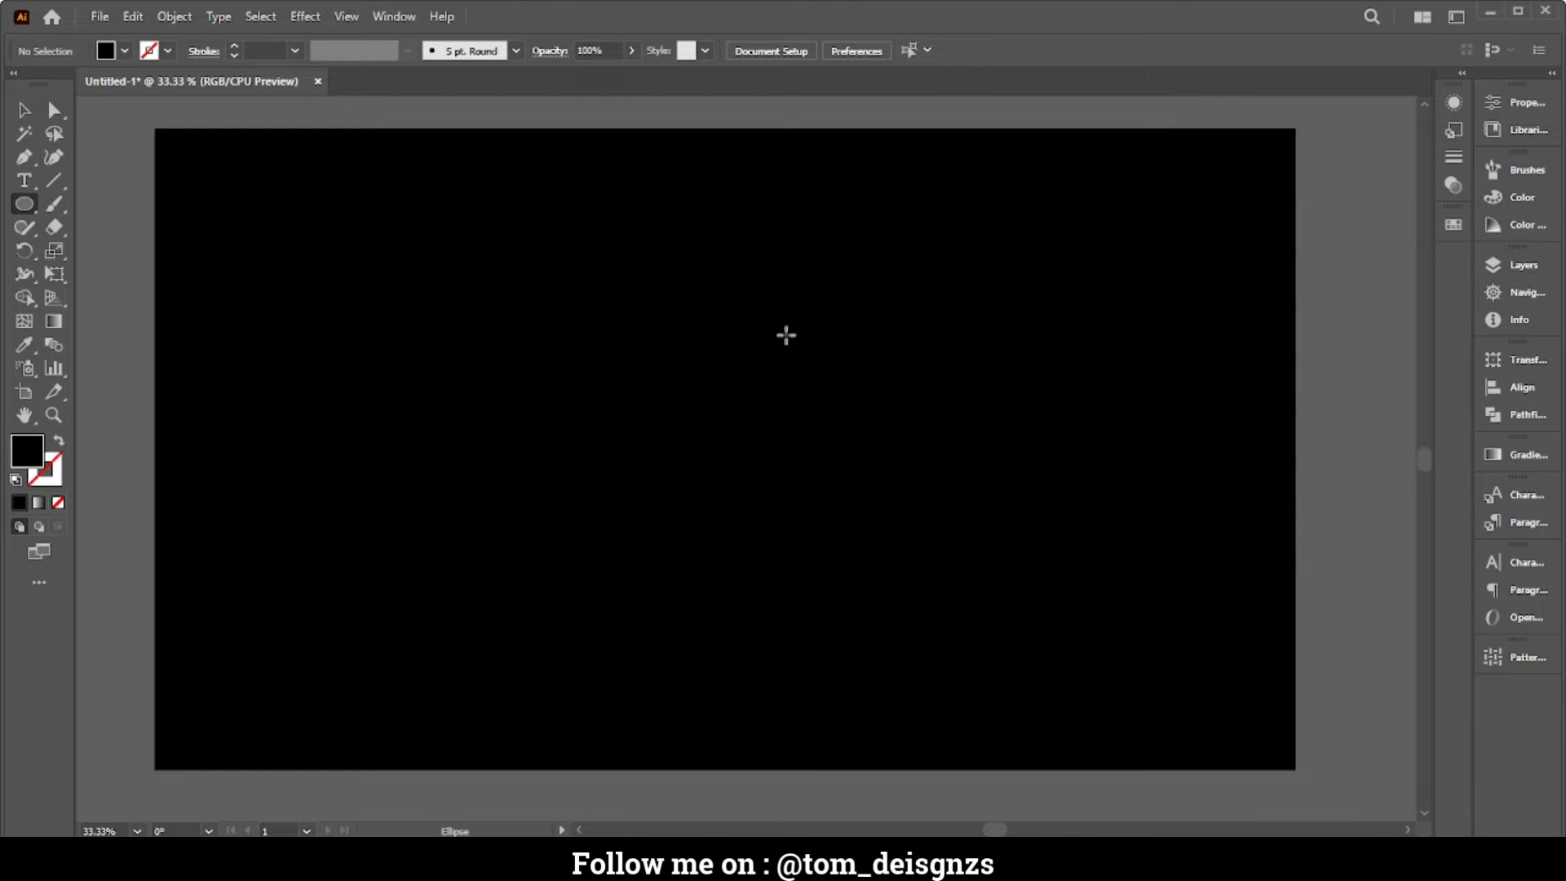
click(709, 423)
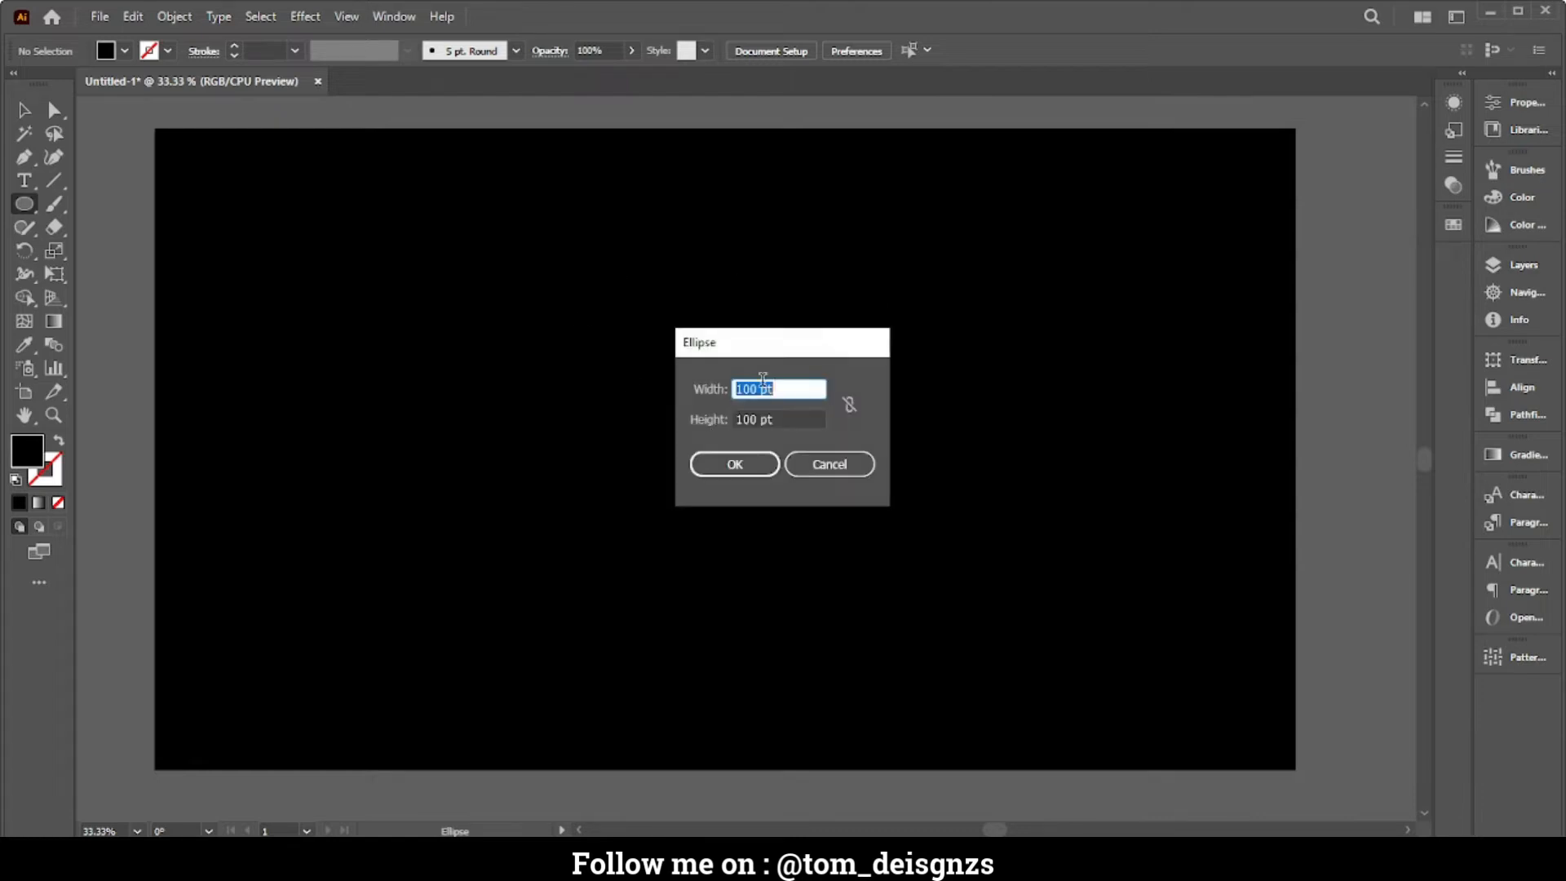
text(400)
key(Tab)
text(400)
click(727, 458)
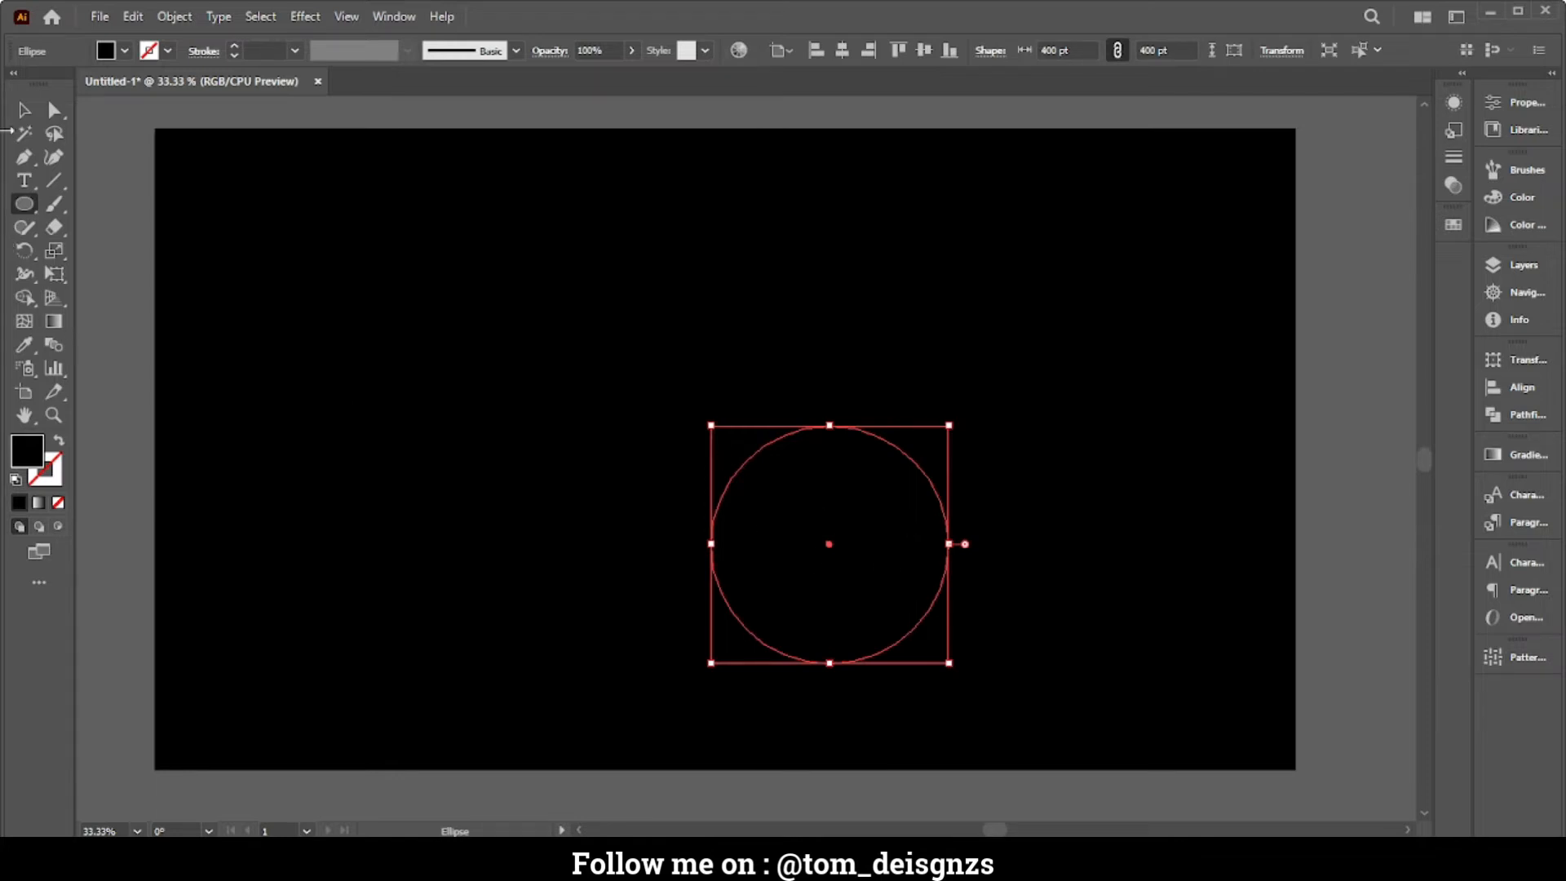
Swap the circle's fill and stroke so only the outline is colored, and set the stroke weight to 0.5 pt
click(16, 117)
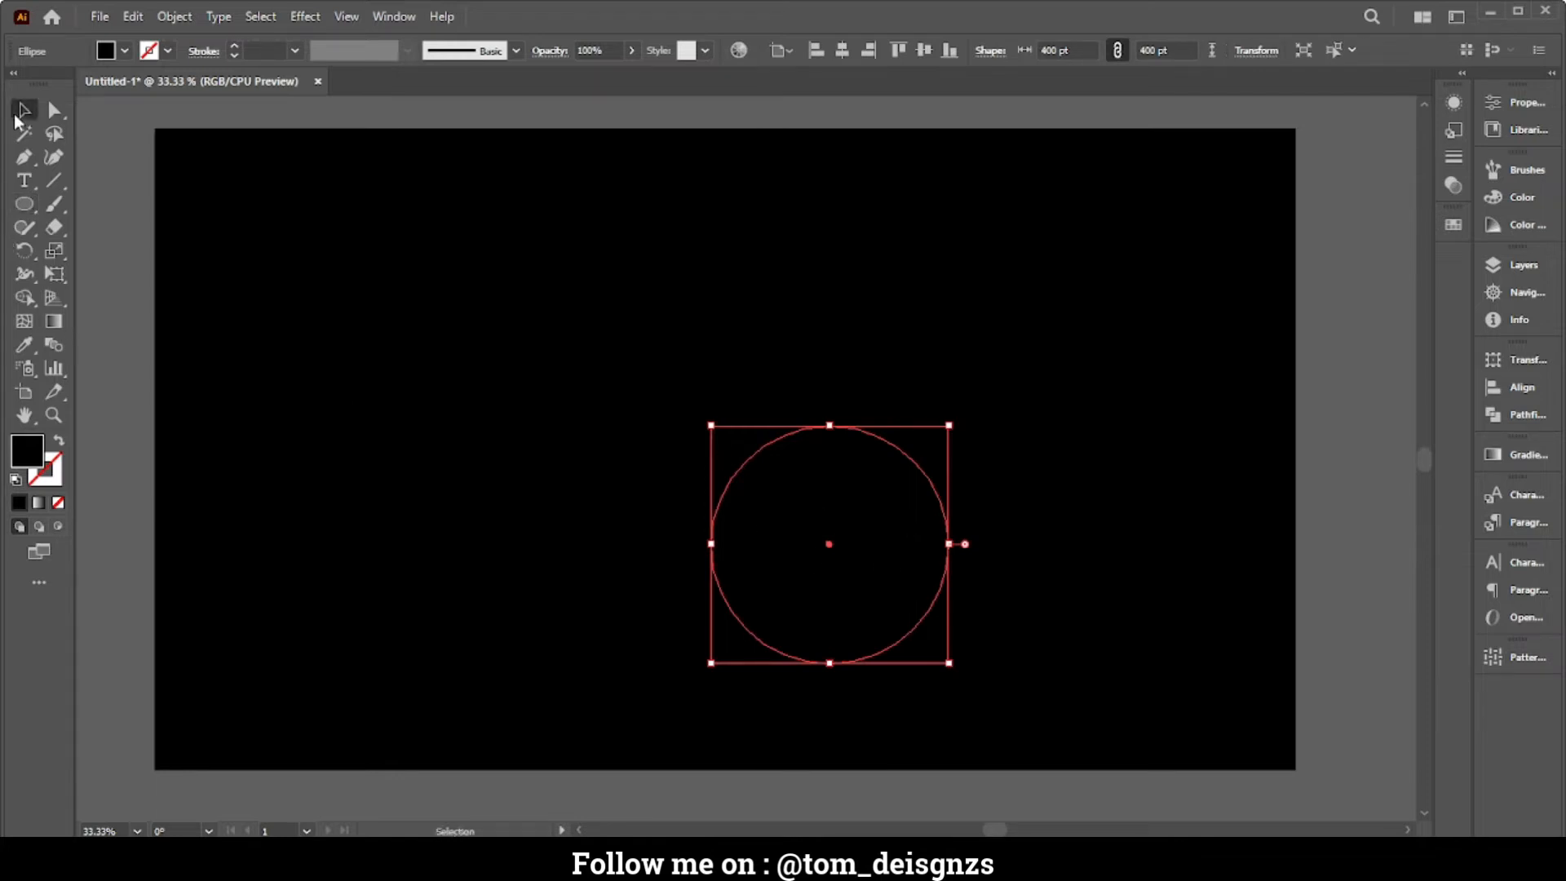
click(58, 441)
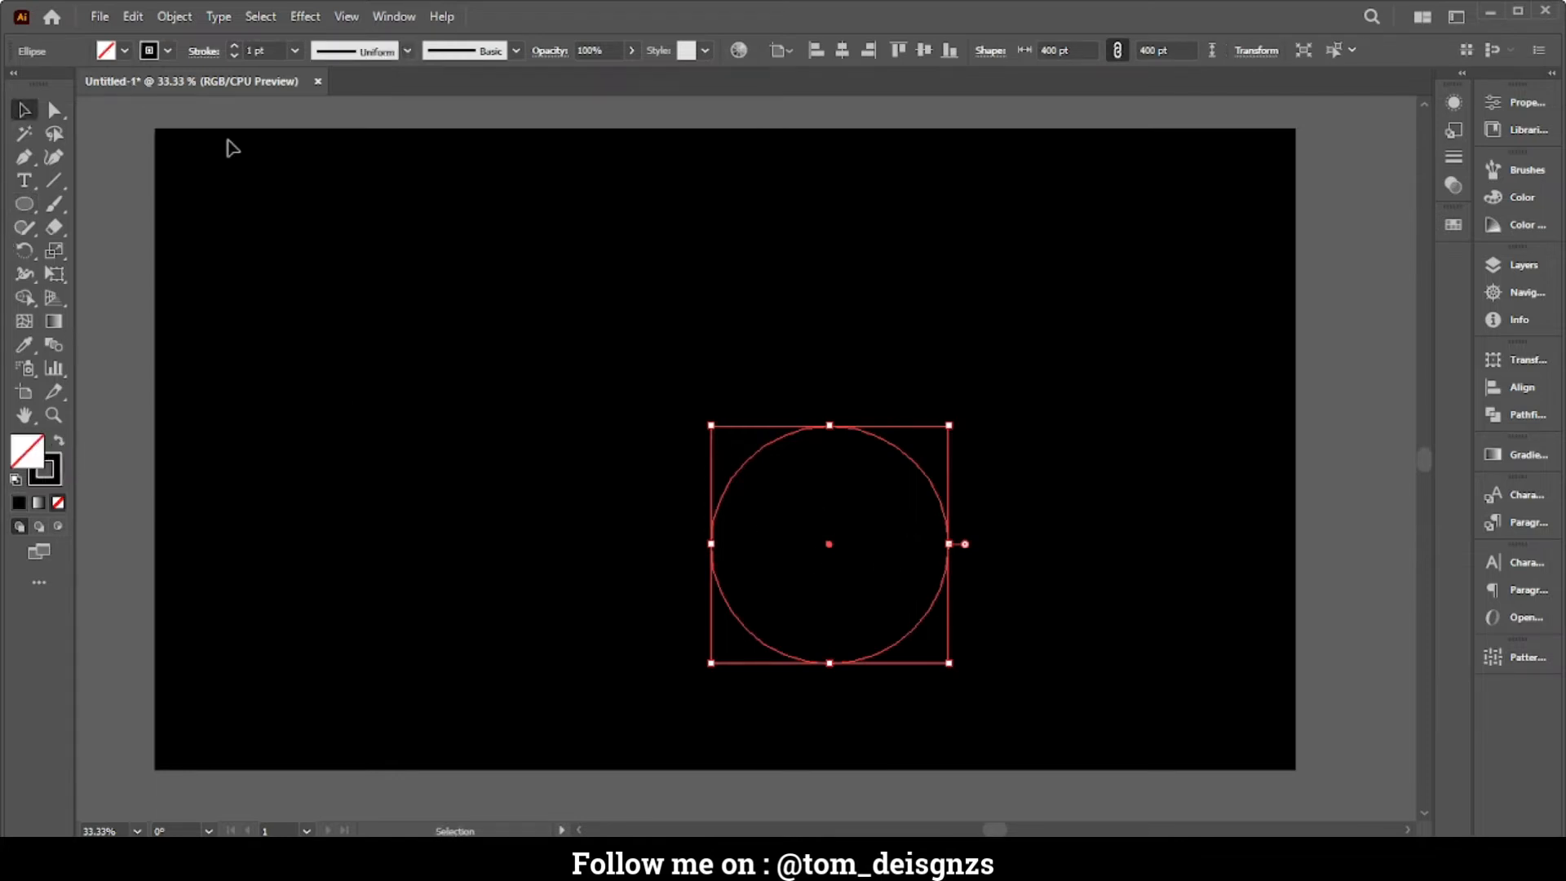
click(294, 51)
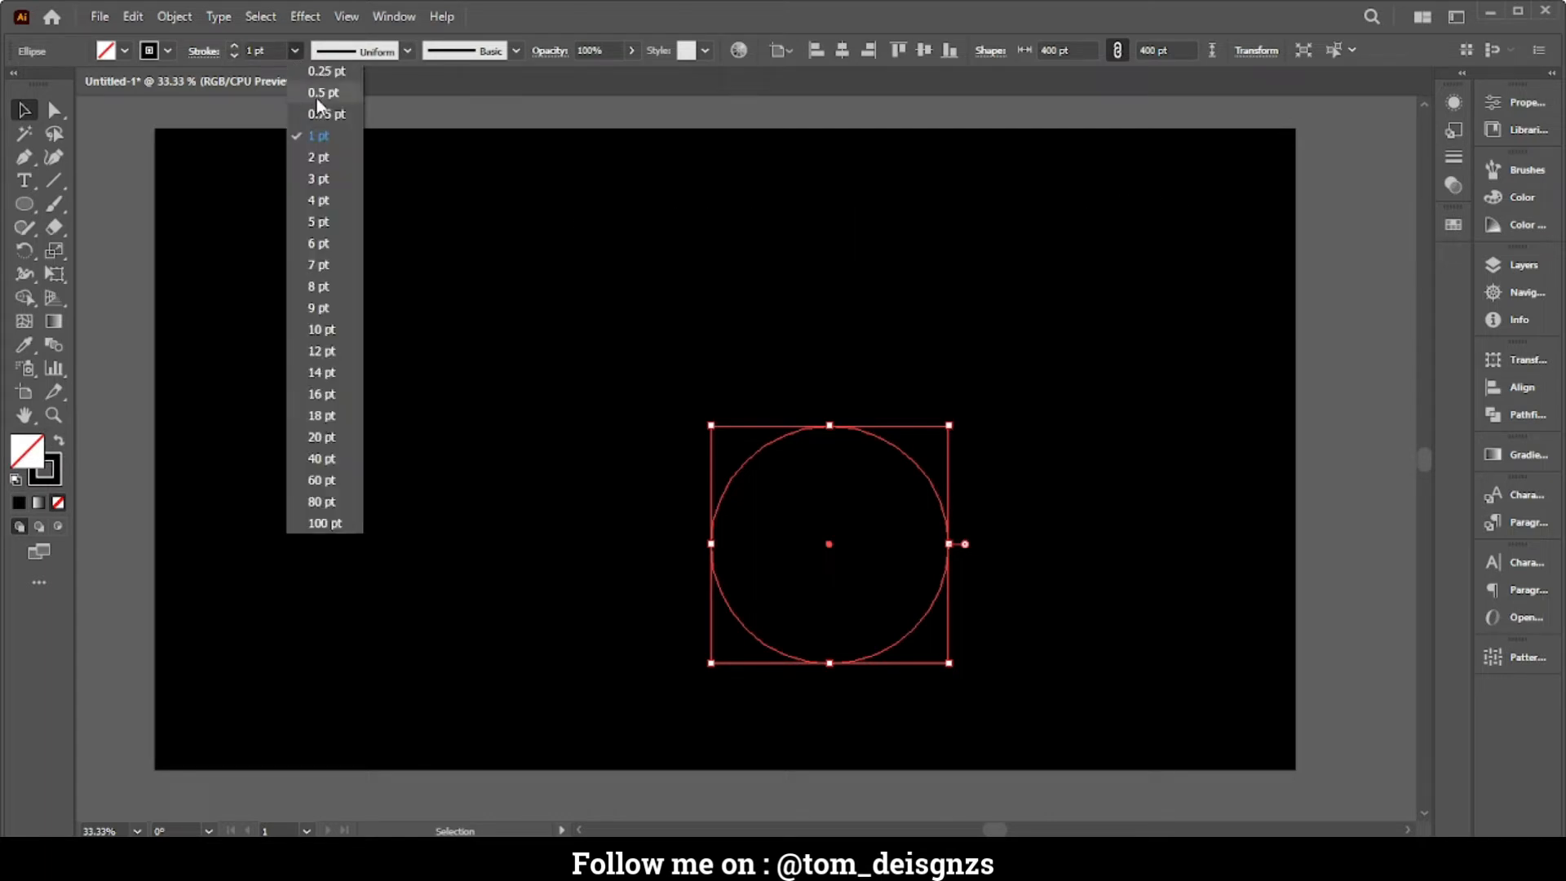
click(322, 93)
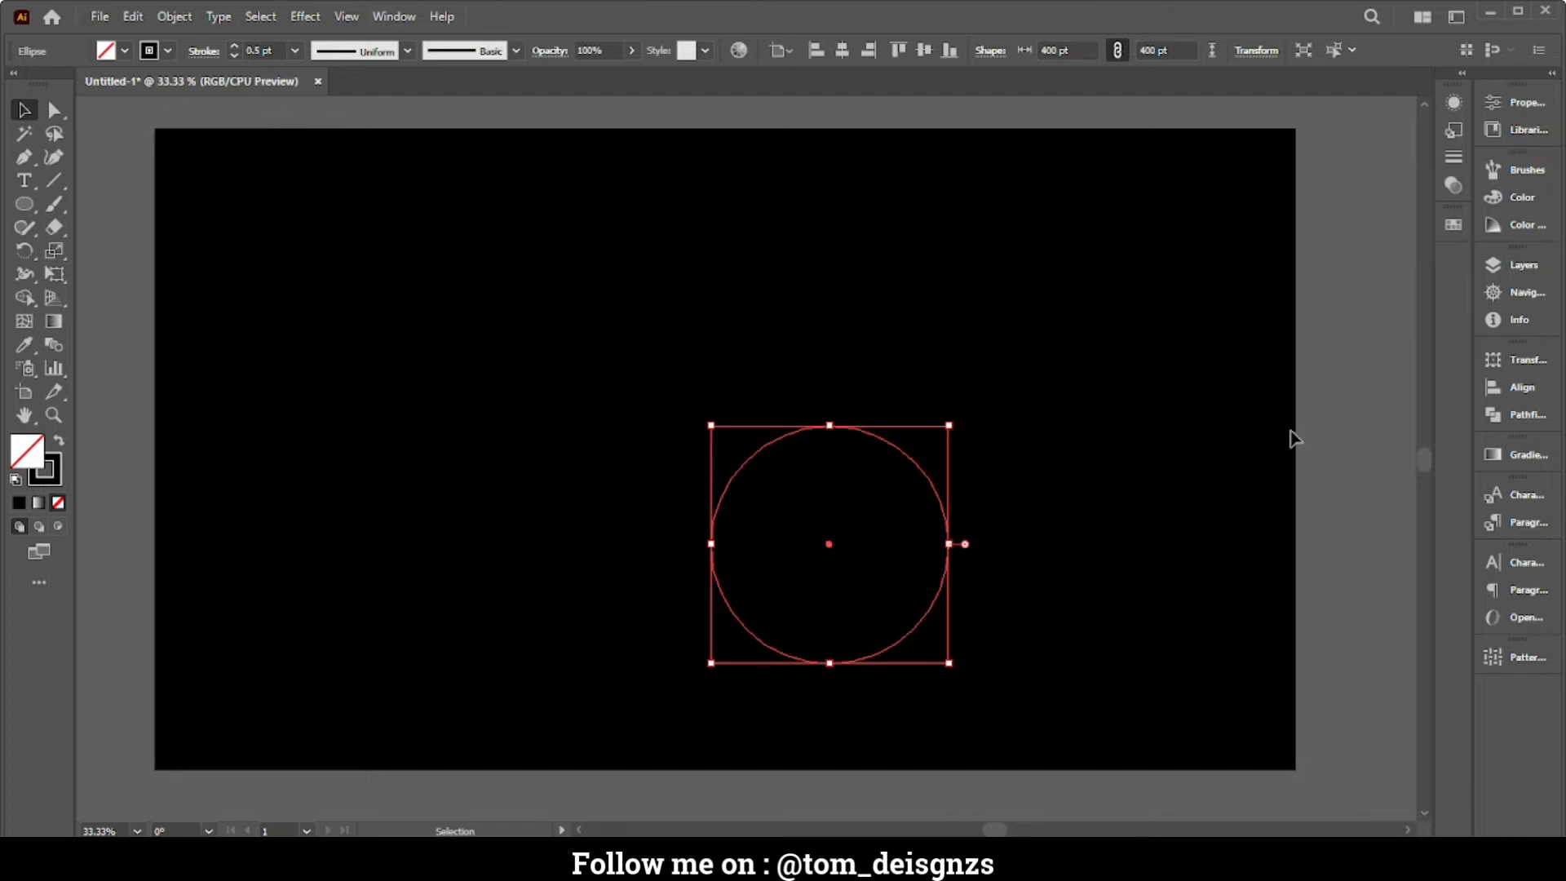
Apply a linear white-to-black gradient to the circle's stroke
click(1531, 462)
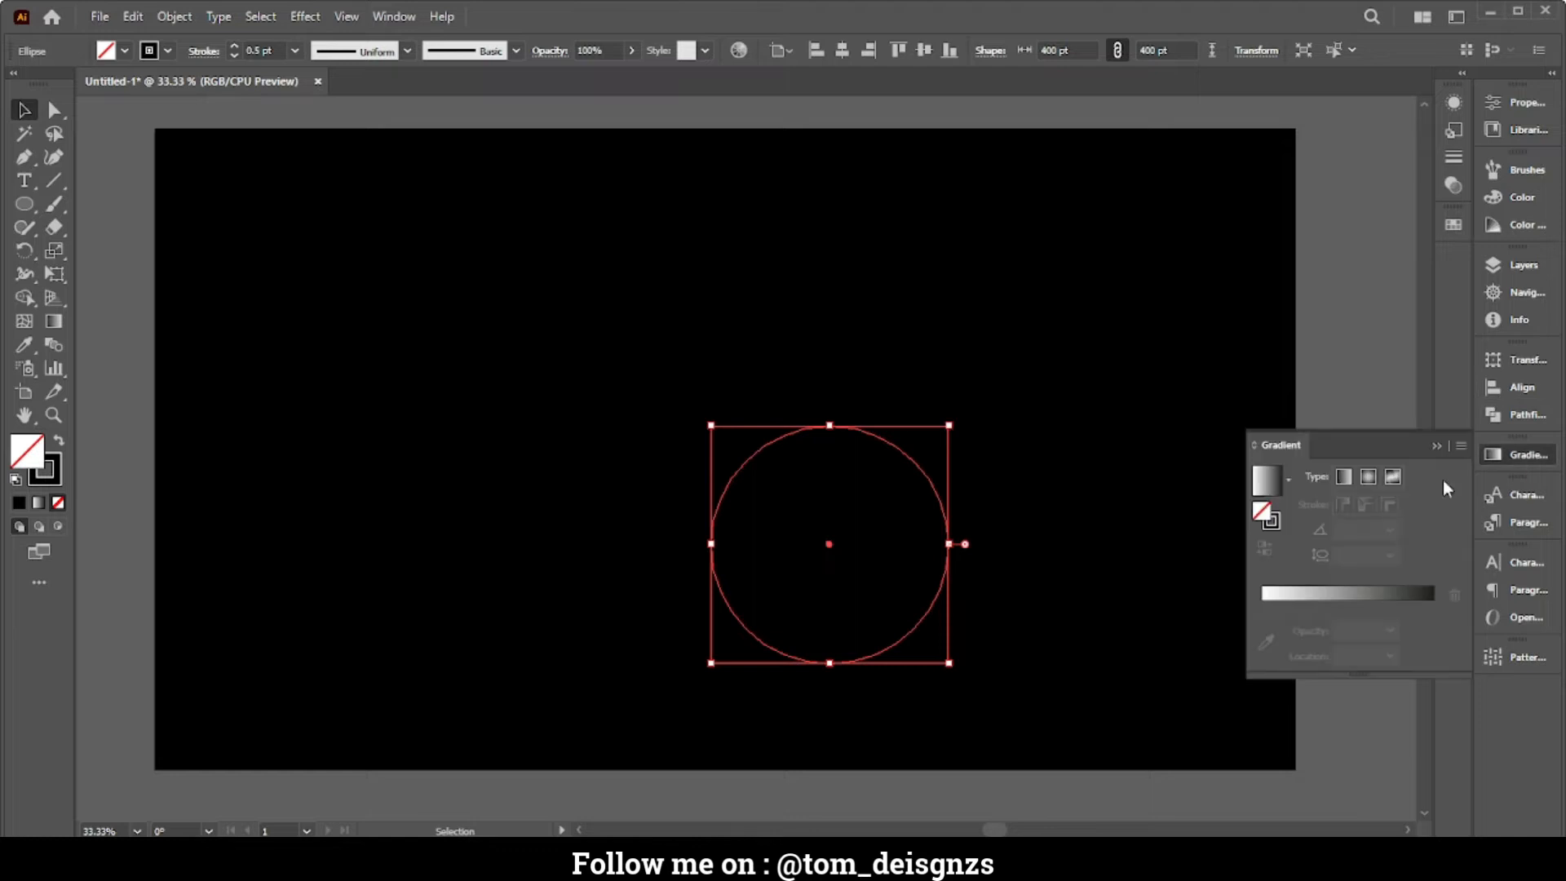
click(1279, 514)
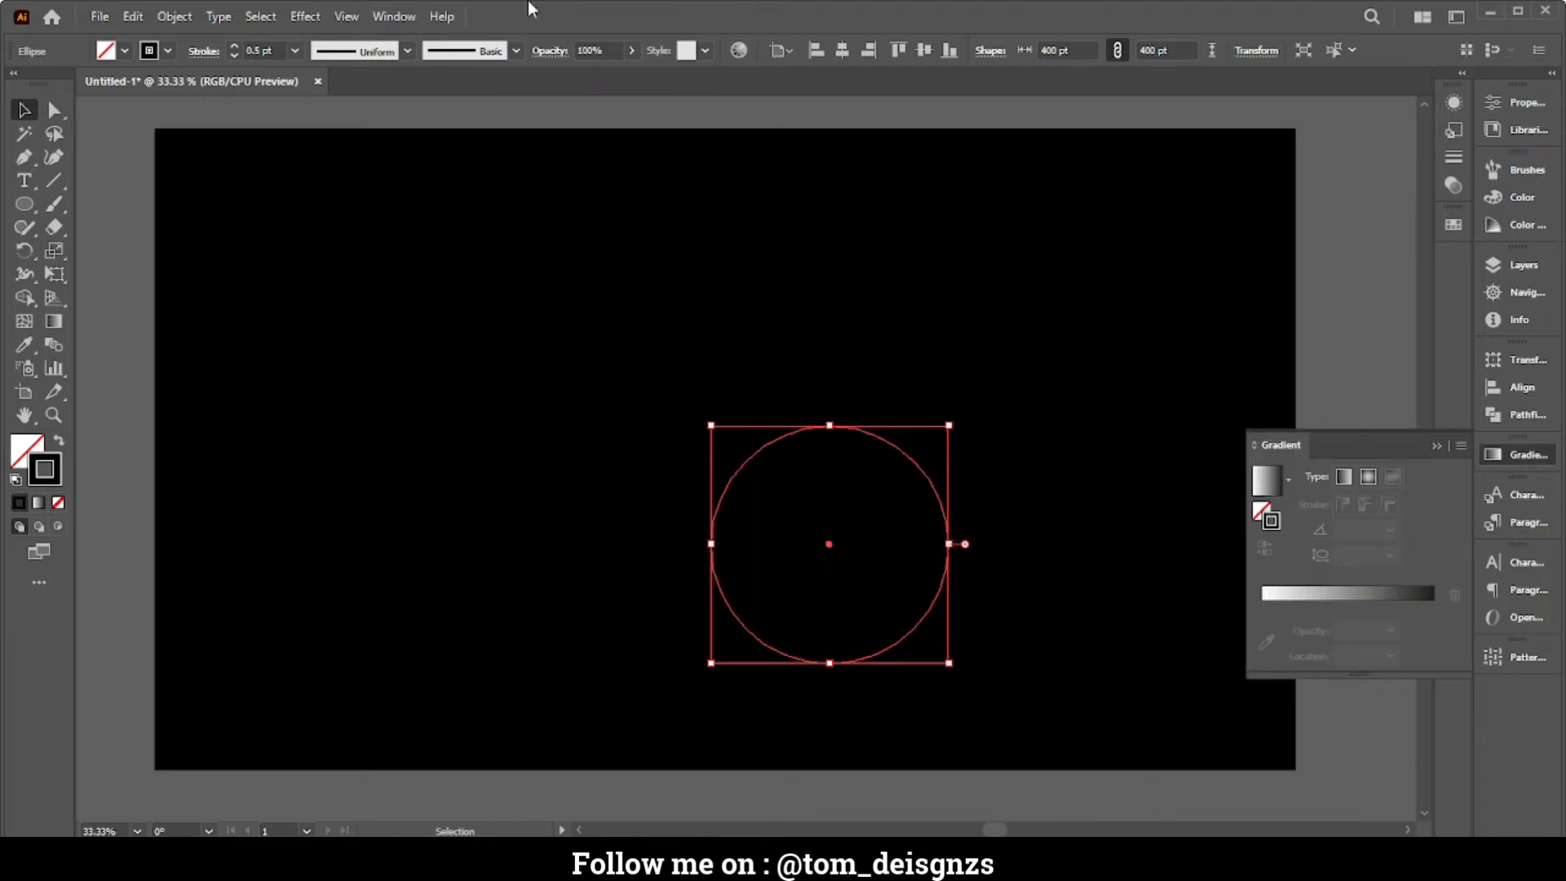
click(1301, 593)
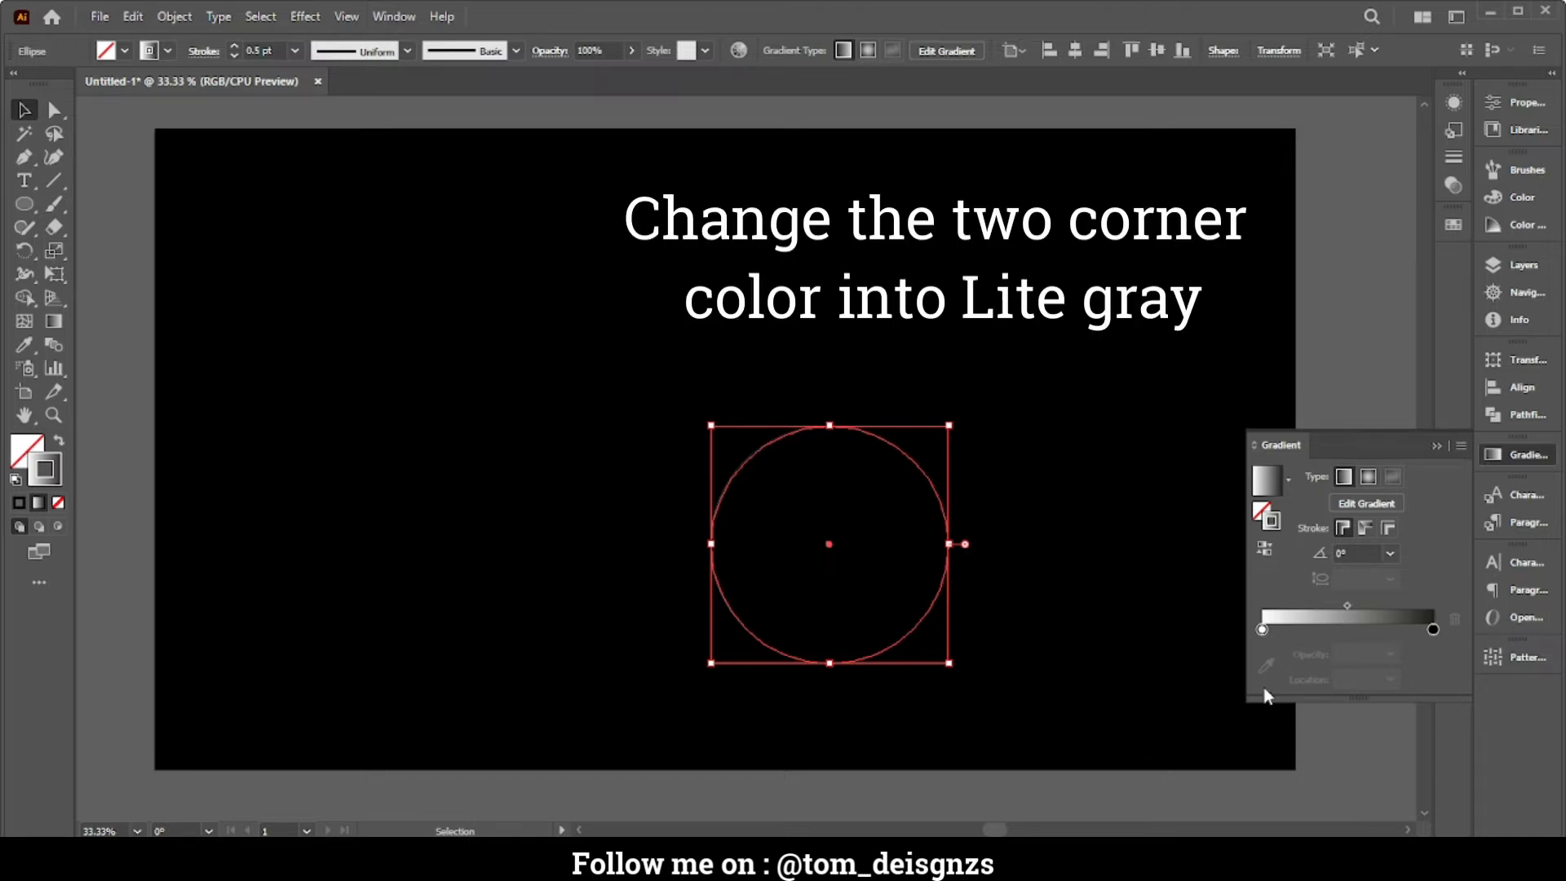
Set both end stops of the stroke gradient to the same light gray swatch
click(1263, 630)
double_click(1262, 630)
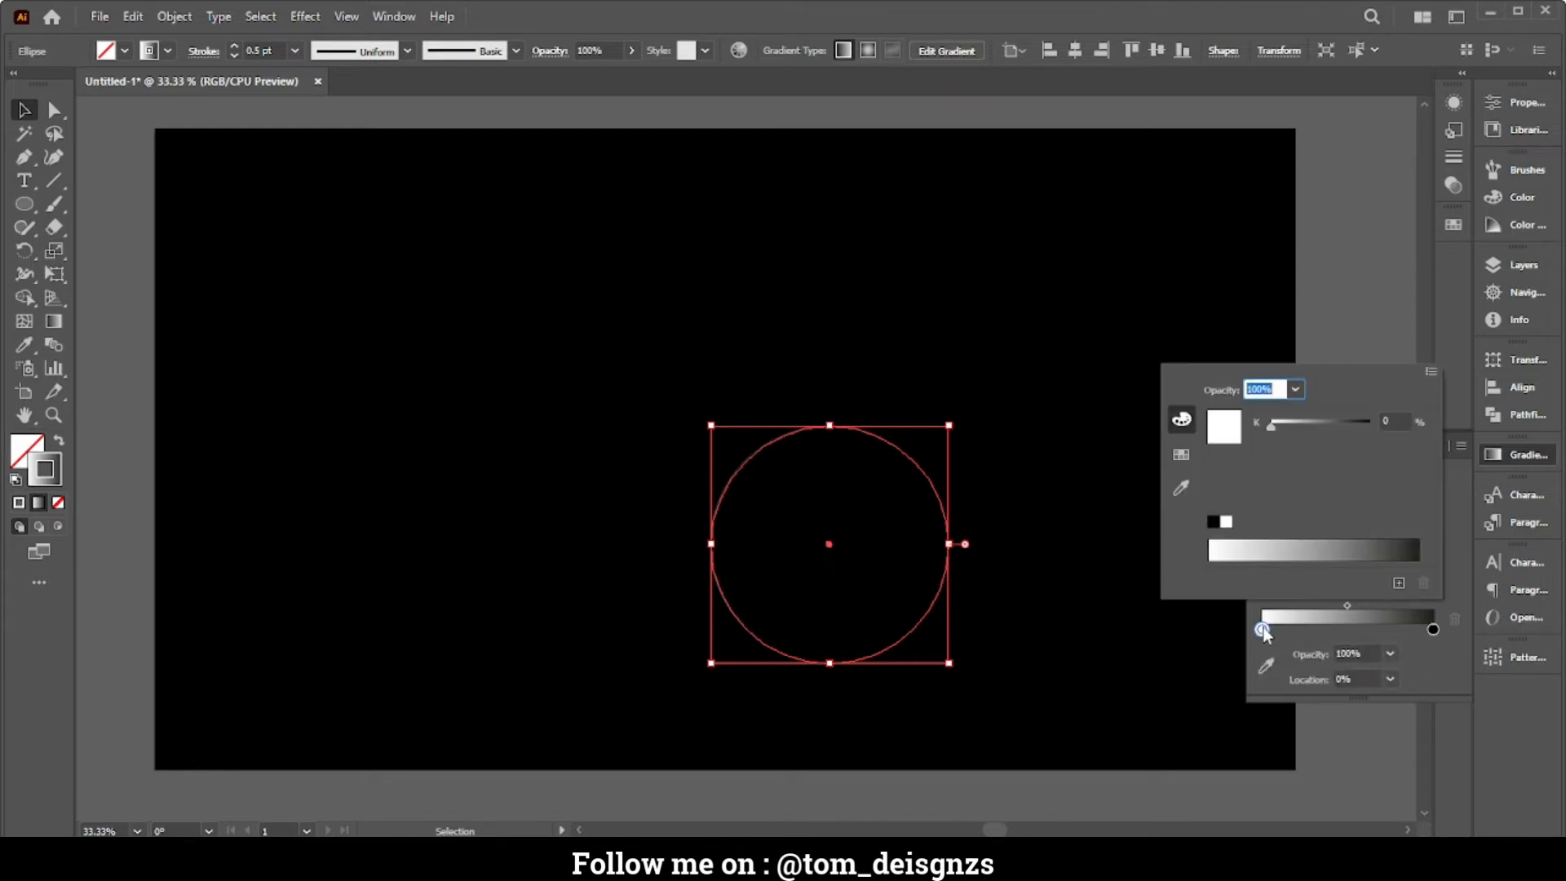
click(1182, 457)
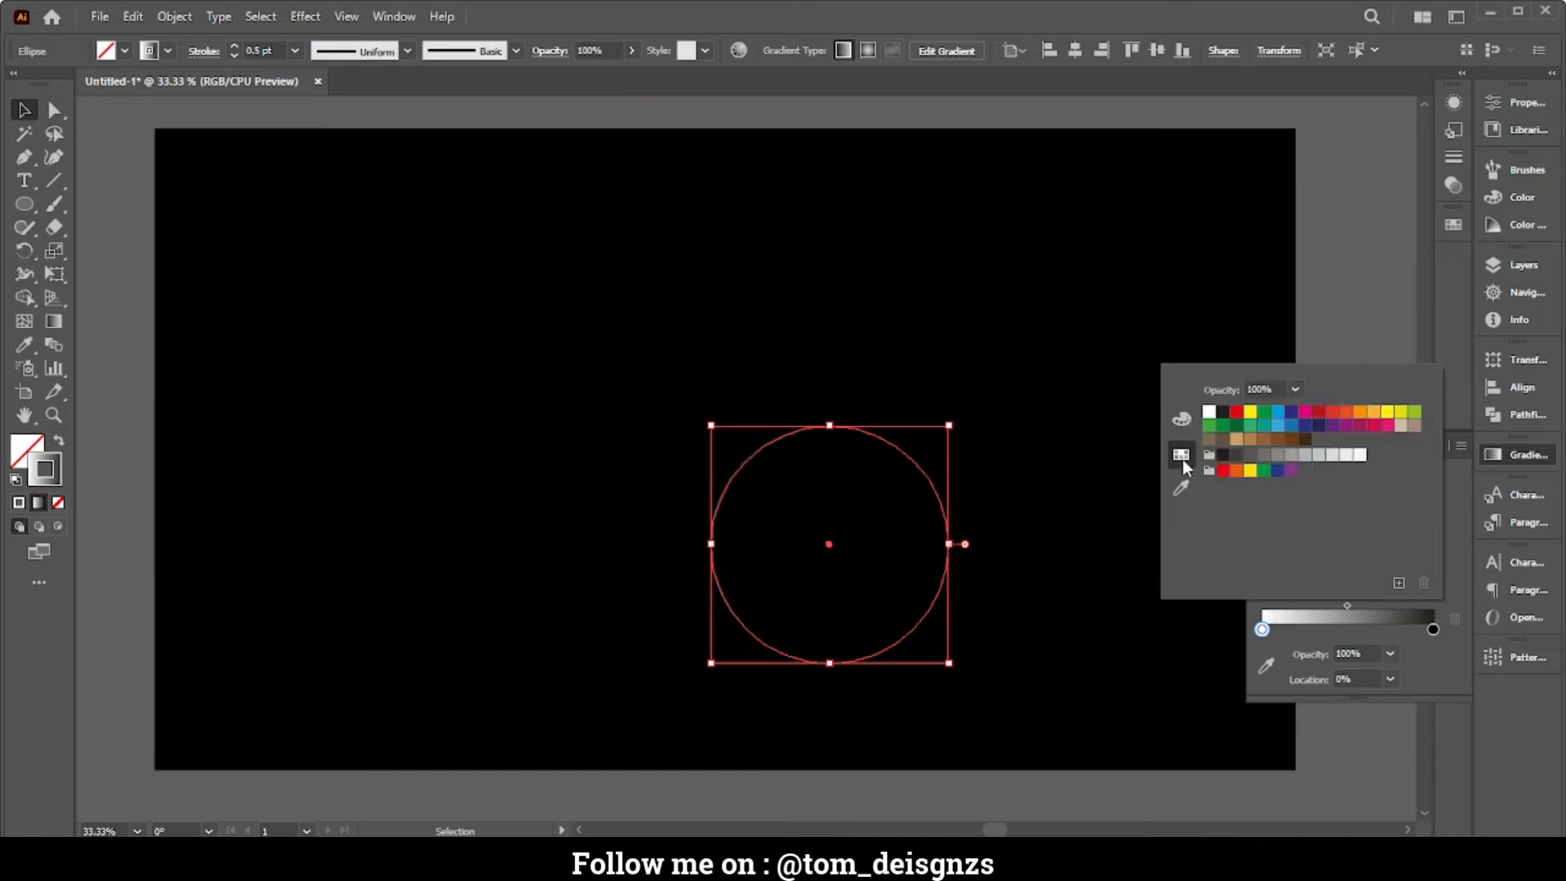
click(1331, 454)
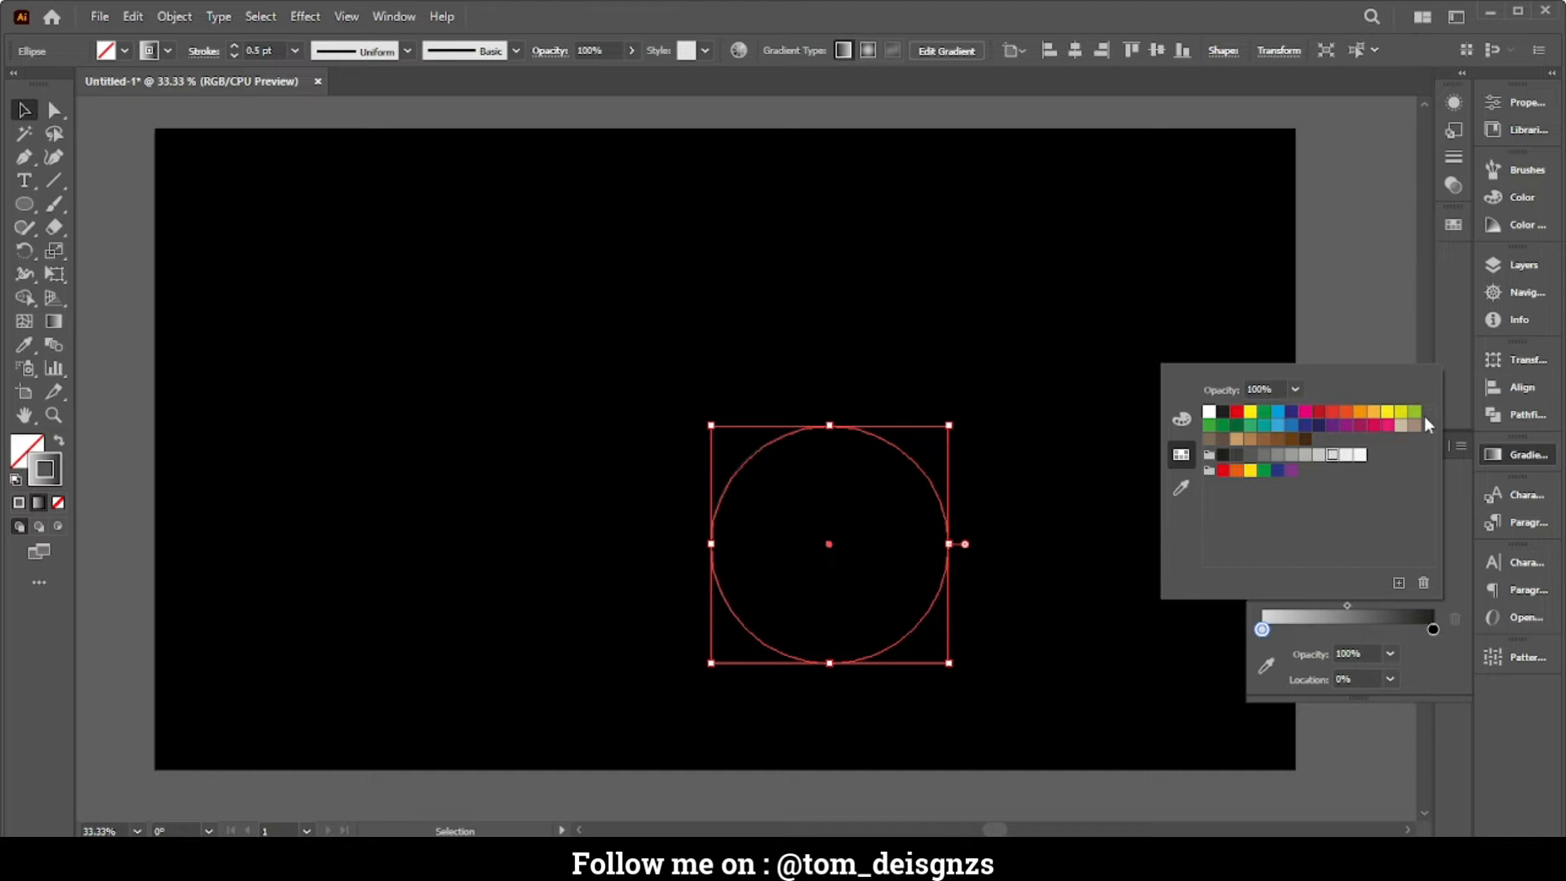
click(1433, 630)
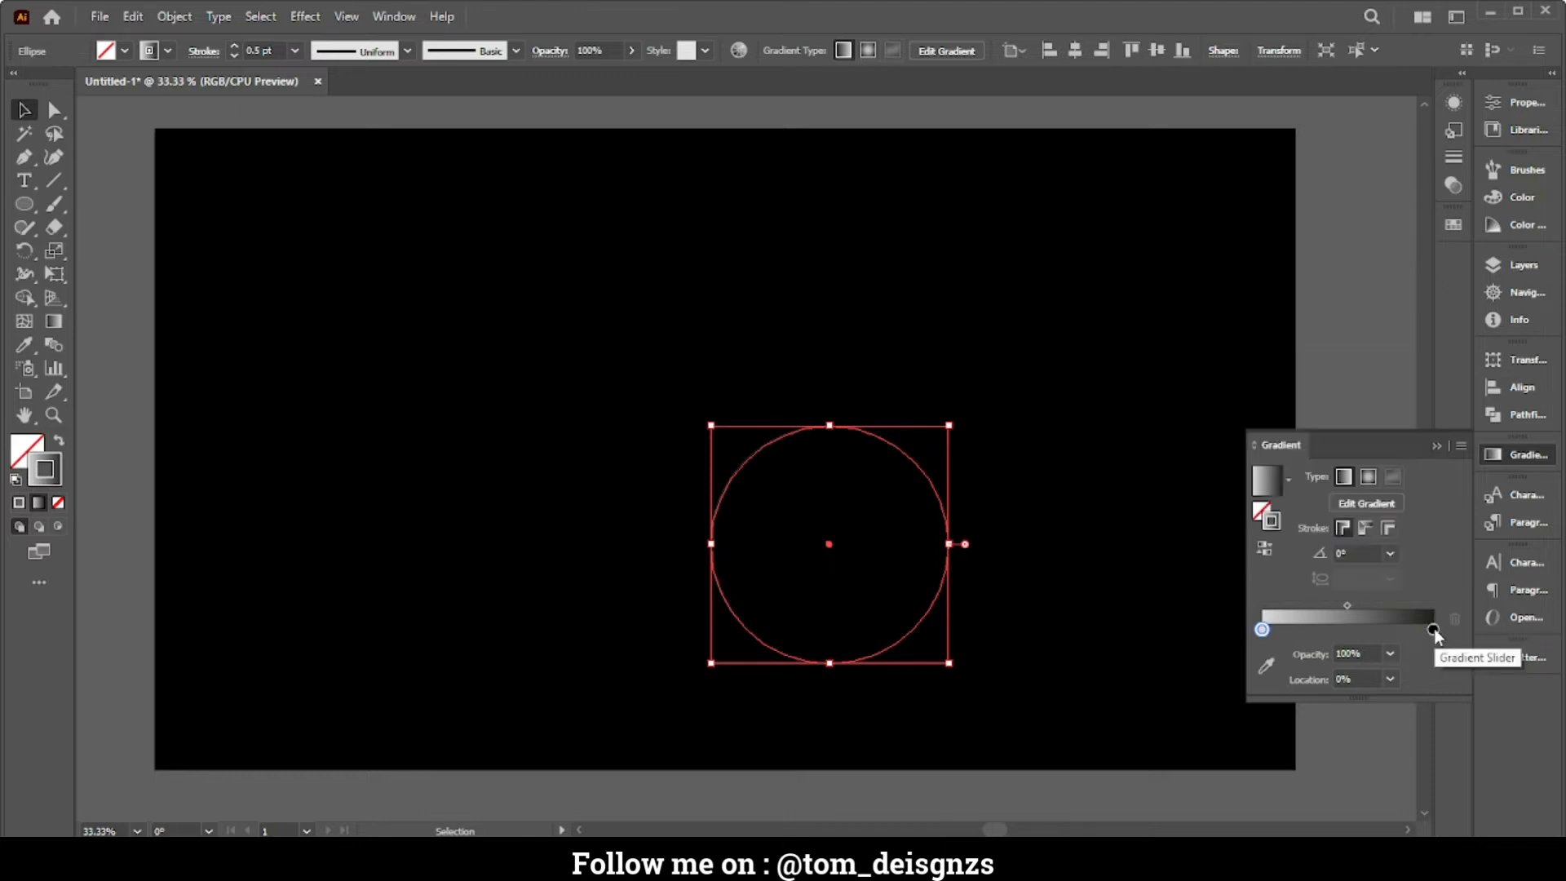
click(1330, 454)
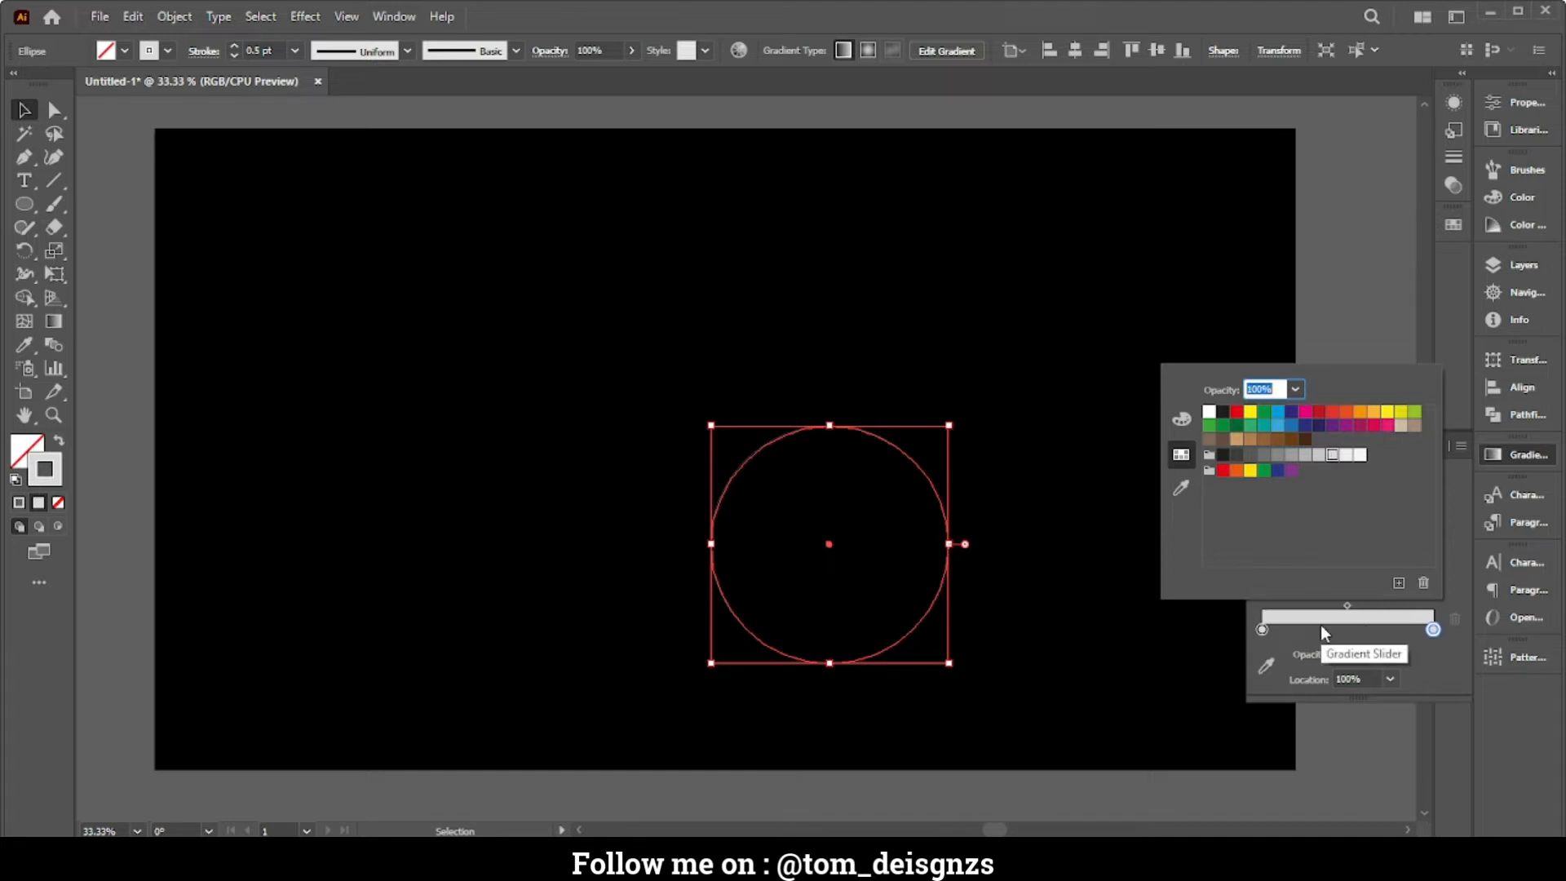
Add a gradient stop at 80% location on the stroke gradient and color it dark gray
click(1400, 639)
click(1385, 630)
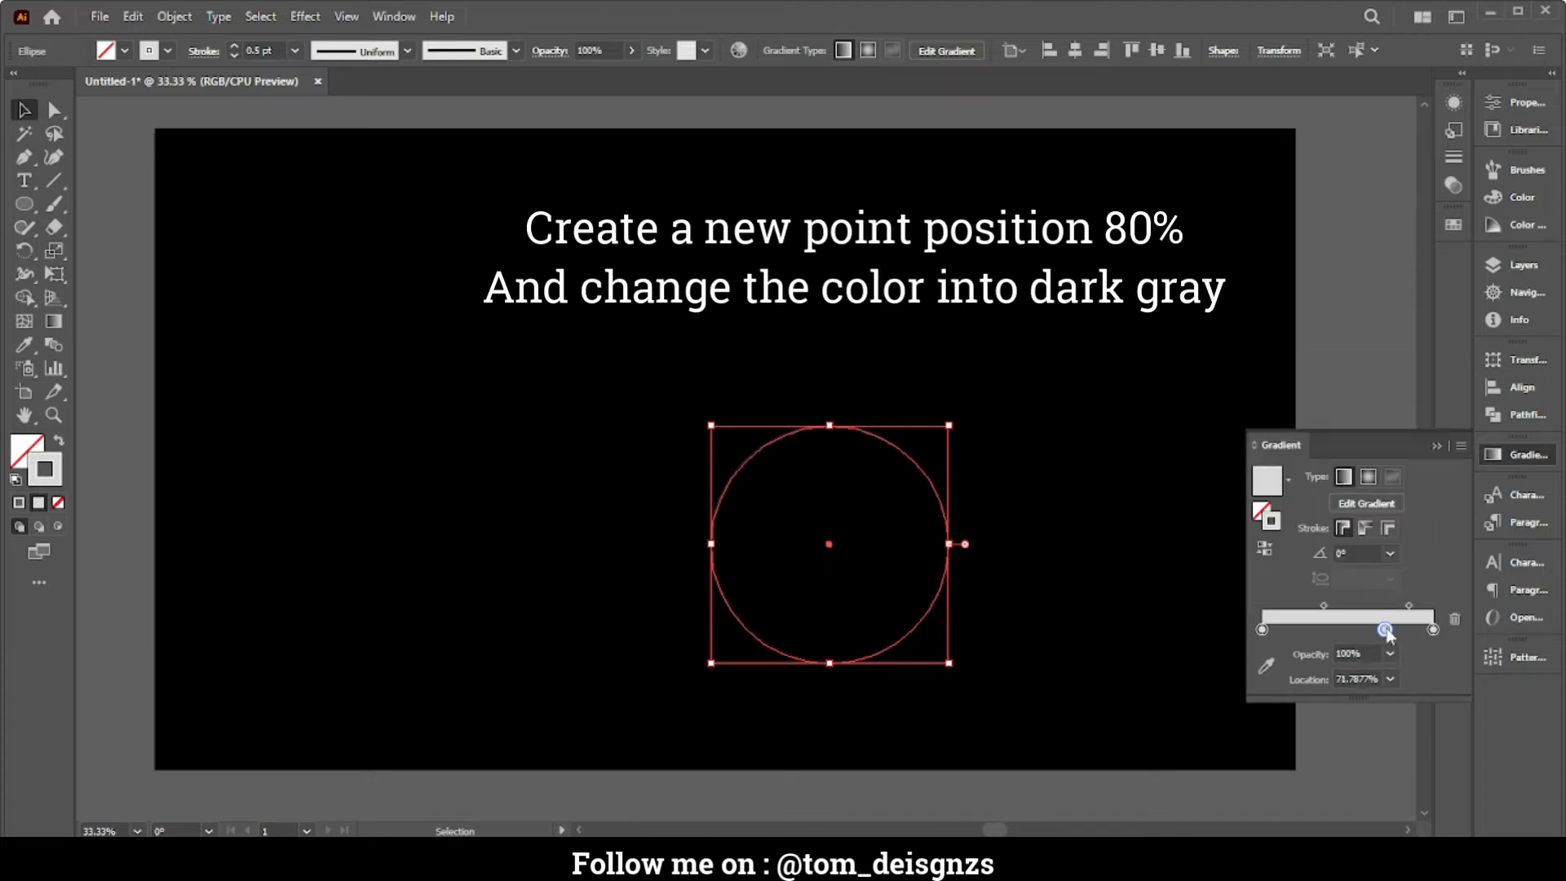
click(1390, 679)
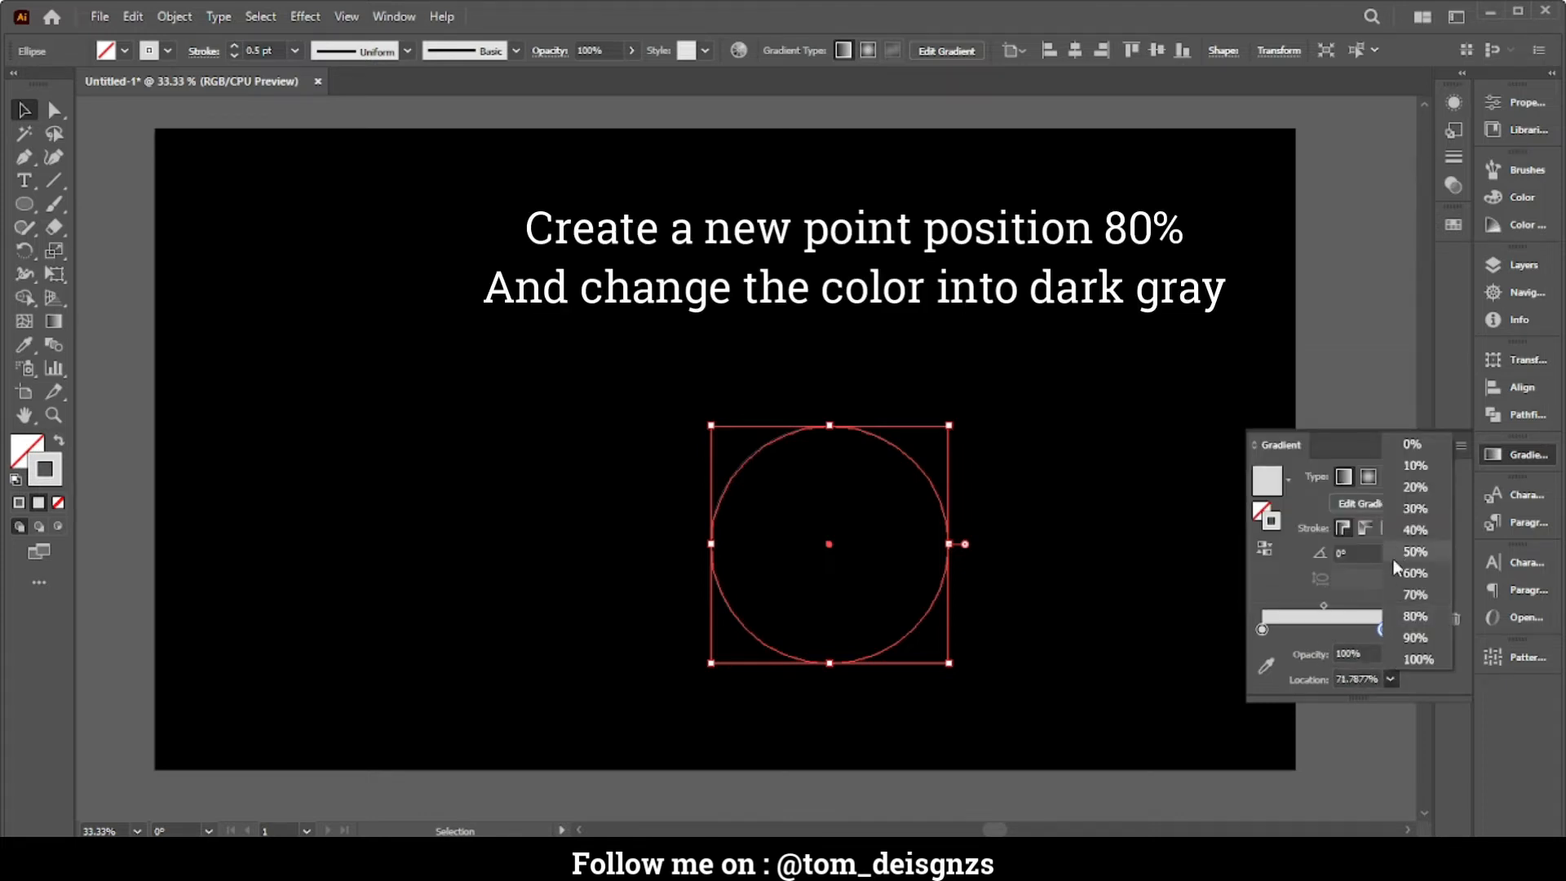
click(1398, 616)
double_click(1399, 630)
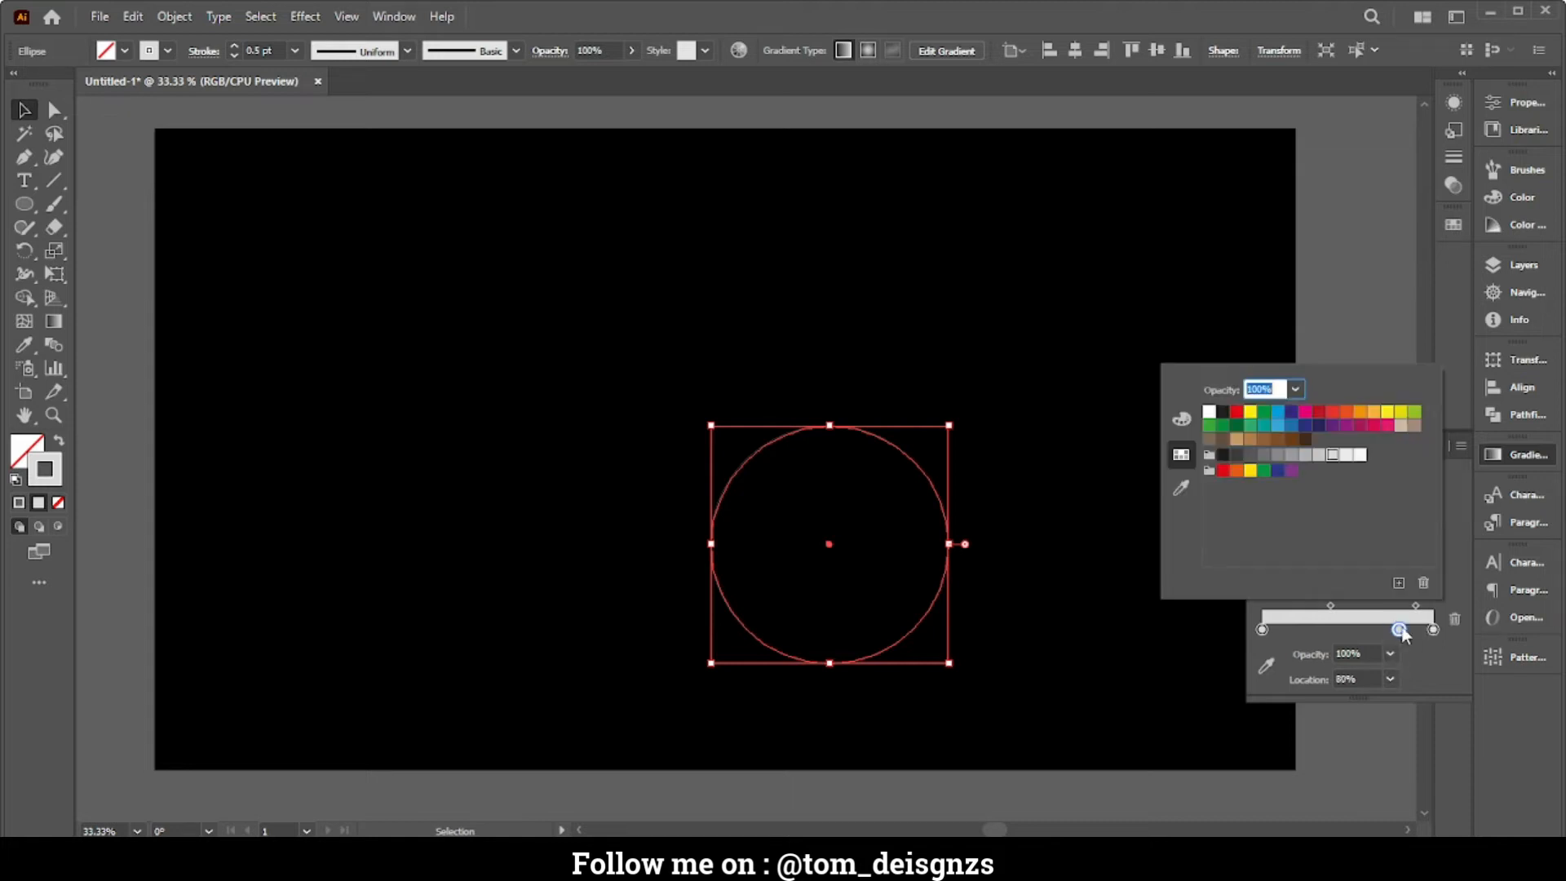
click(1264, 454)
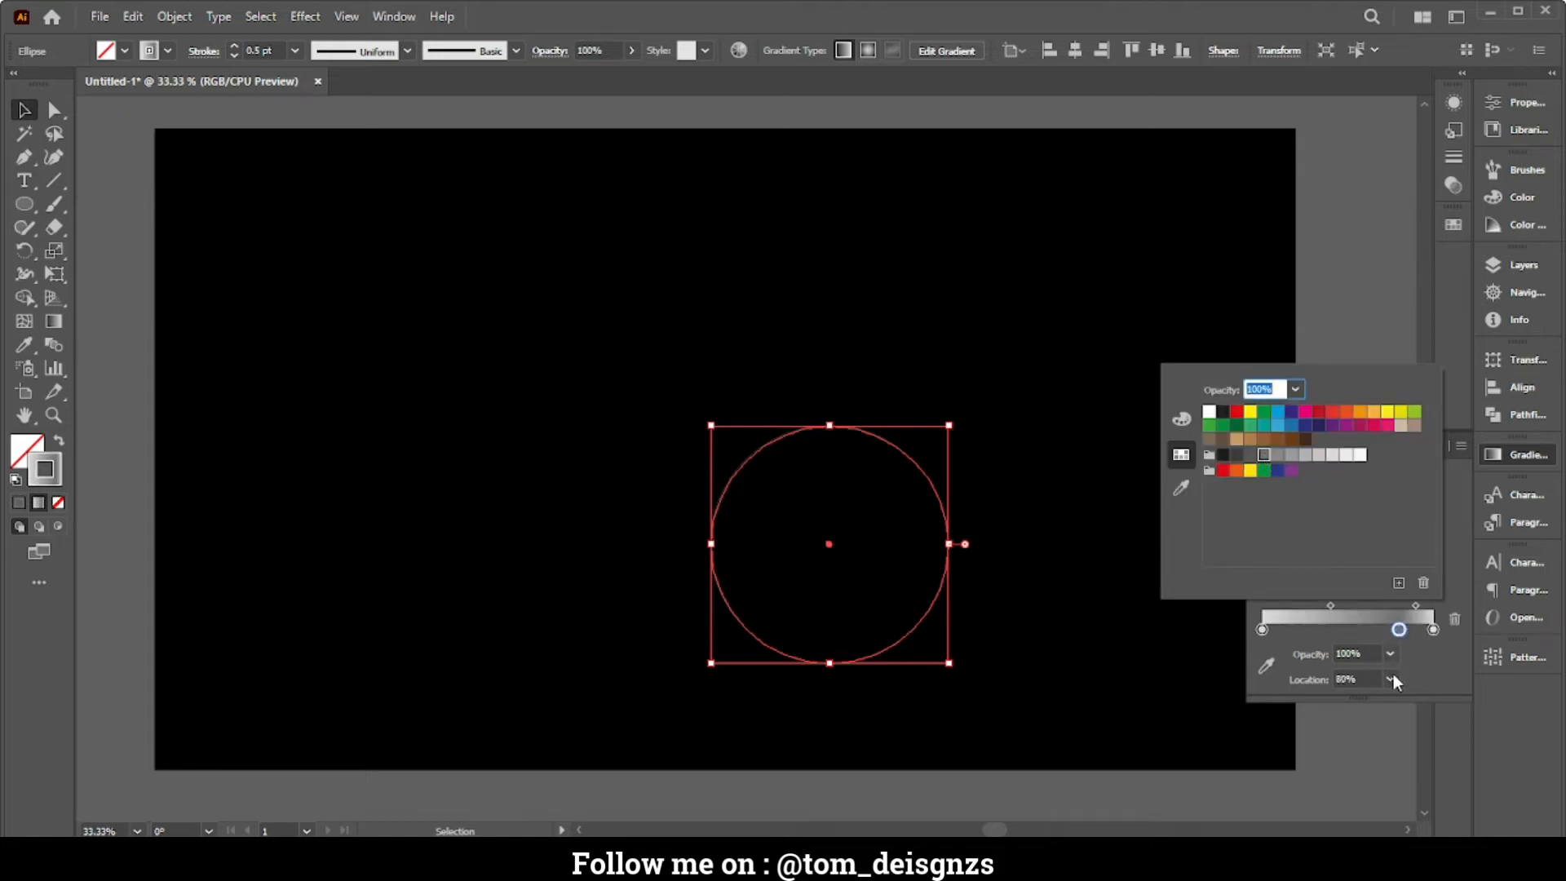
click(1393, 643)
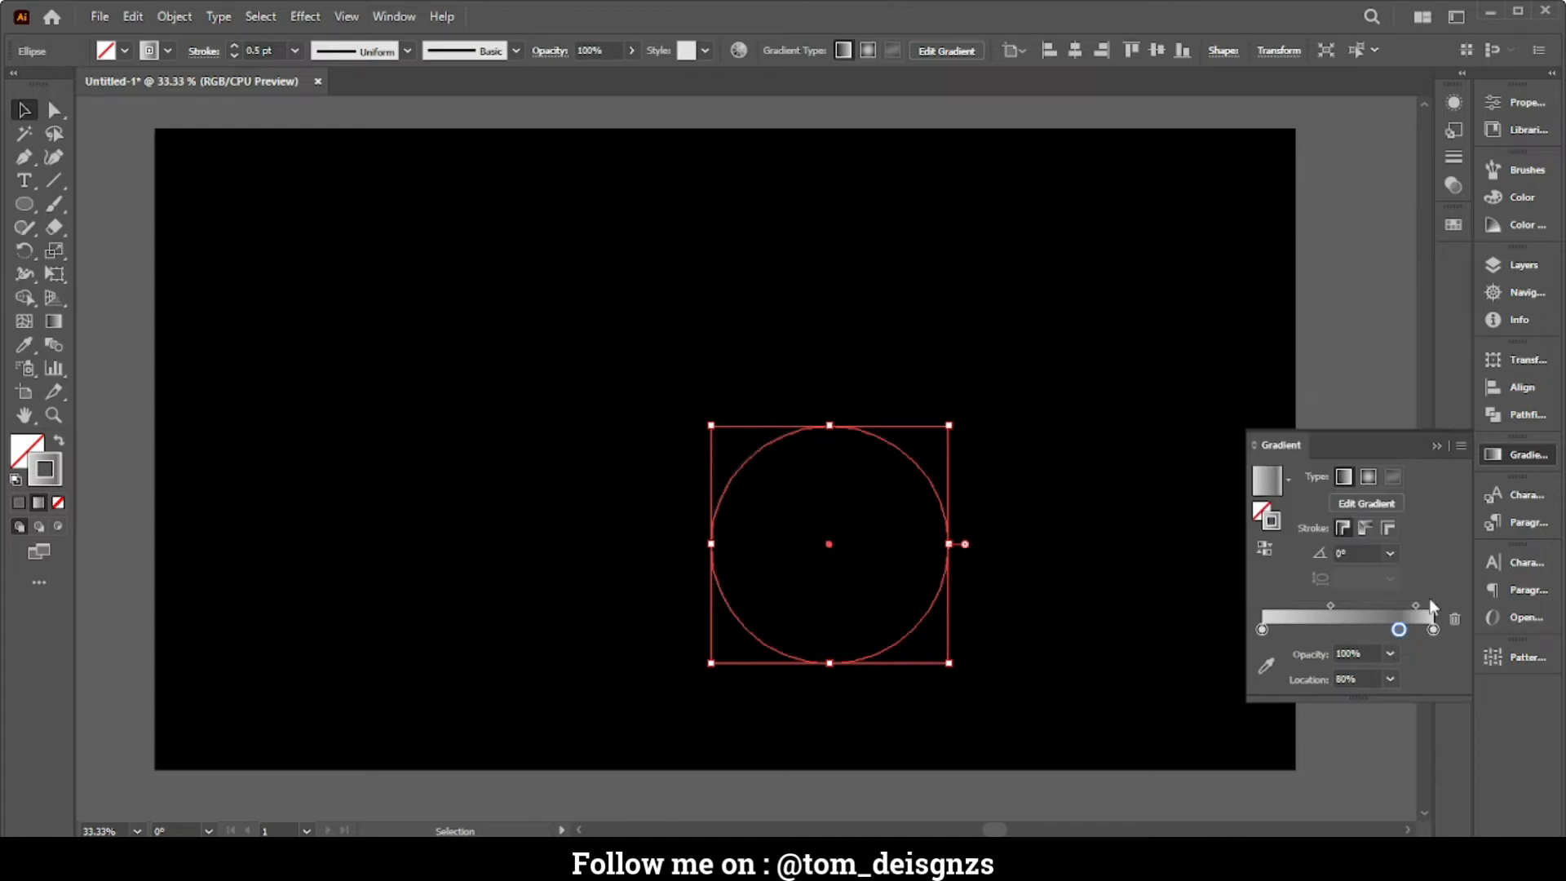
Set the stroke gradient's first midpoint location to 20% and its second midpoint location to 80%
click(1330, 606)
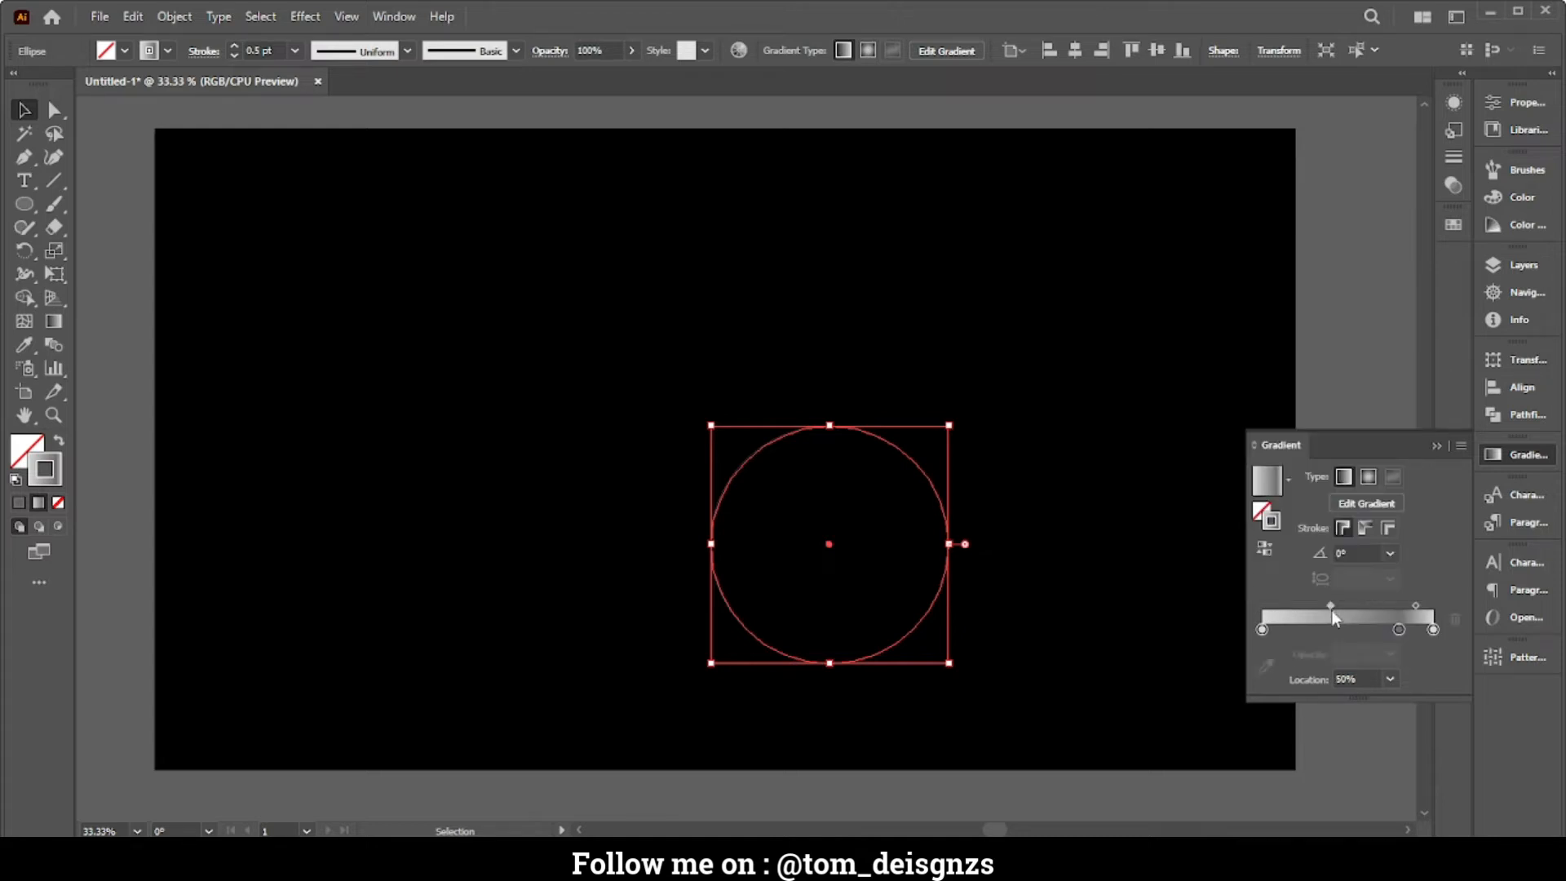
click(1388, 680)
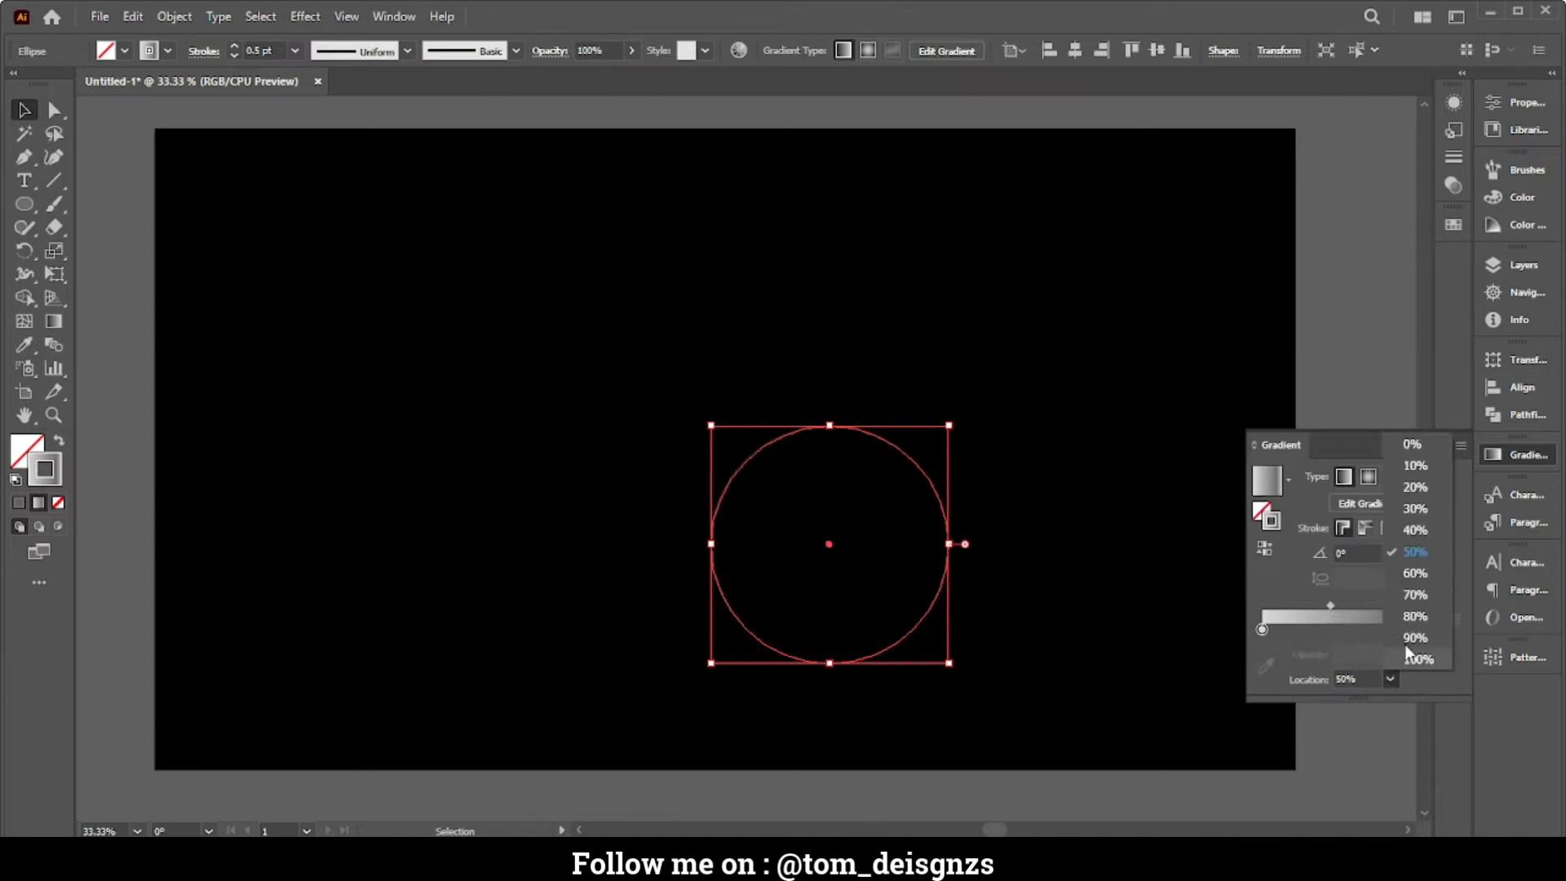
click(1422, 485)
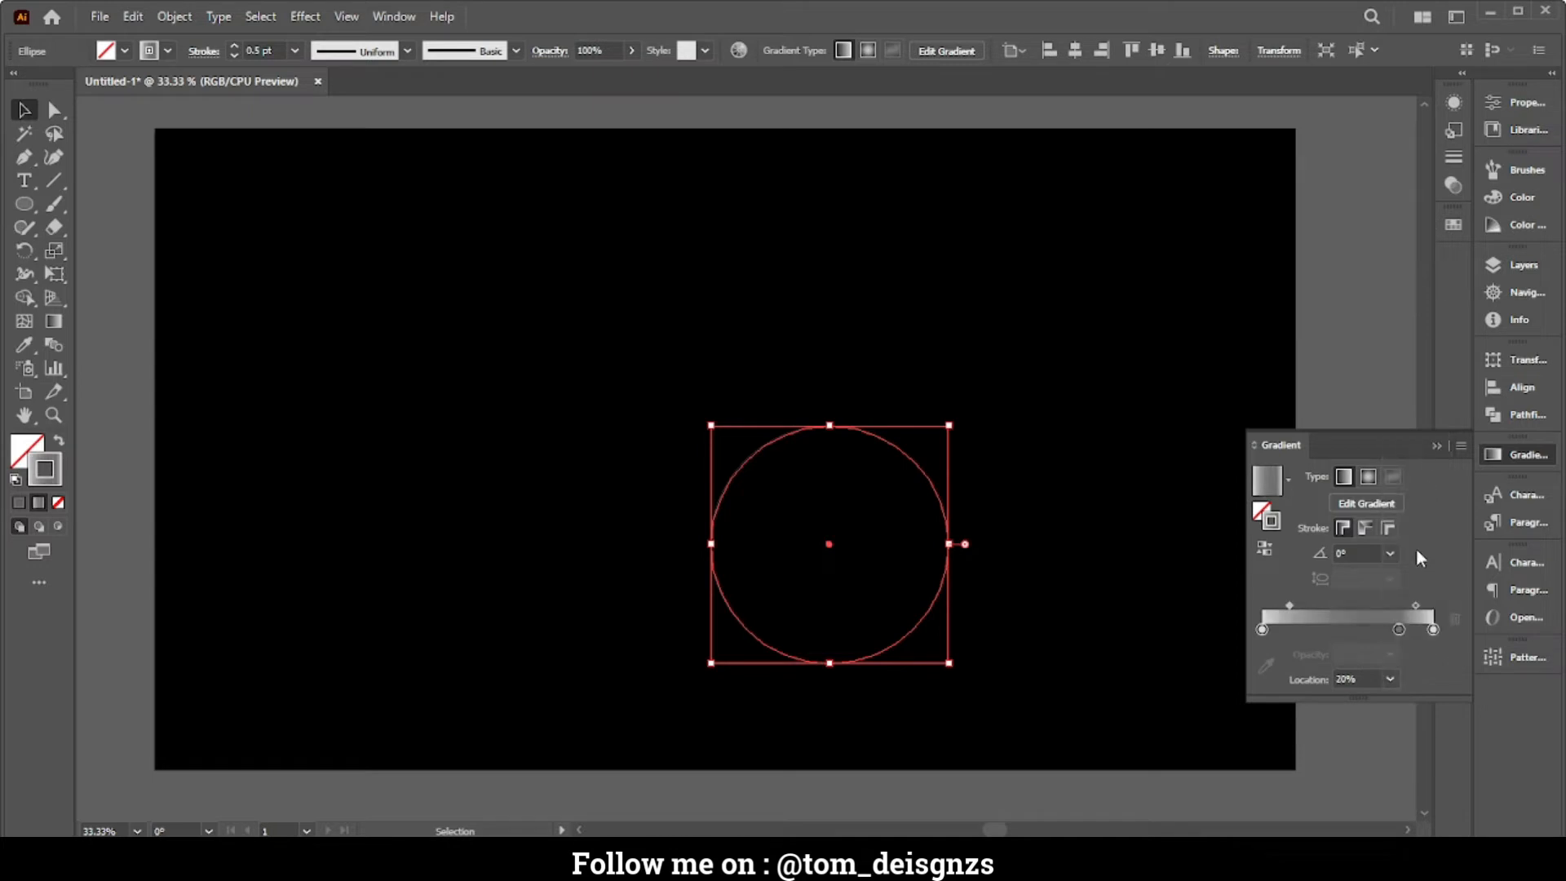
click(1416, 607)
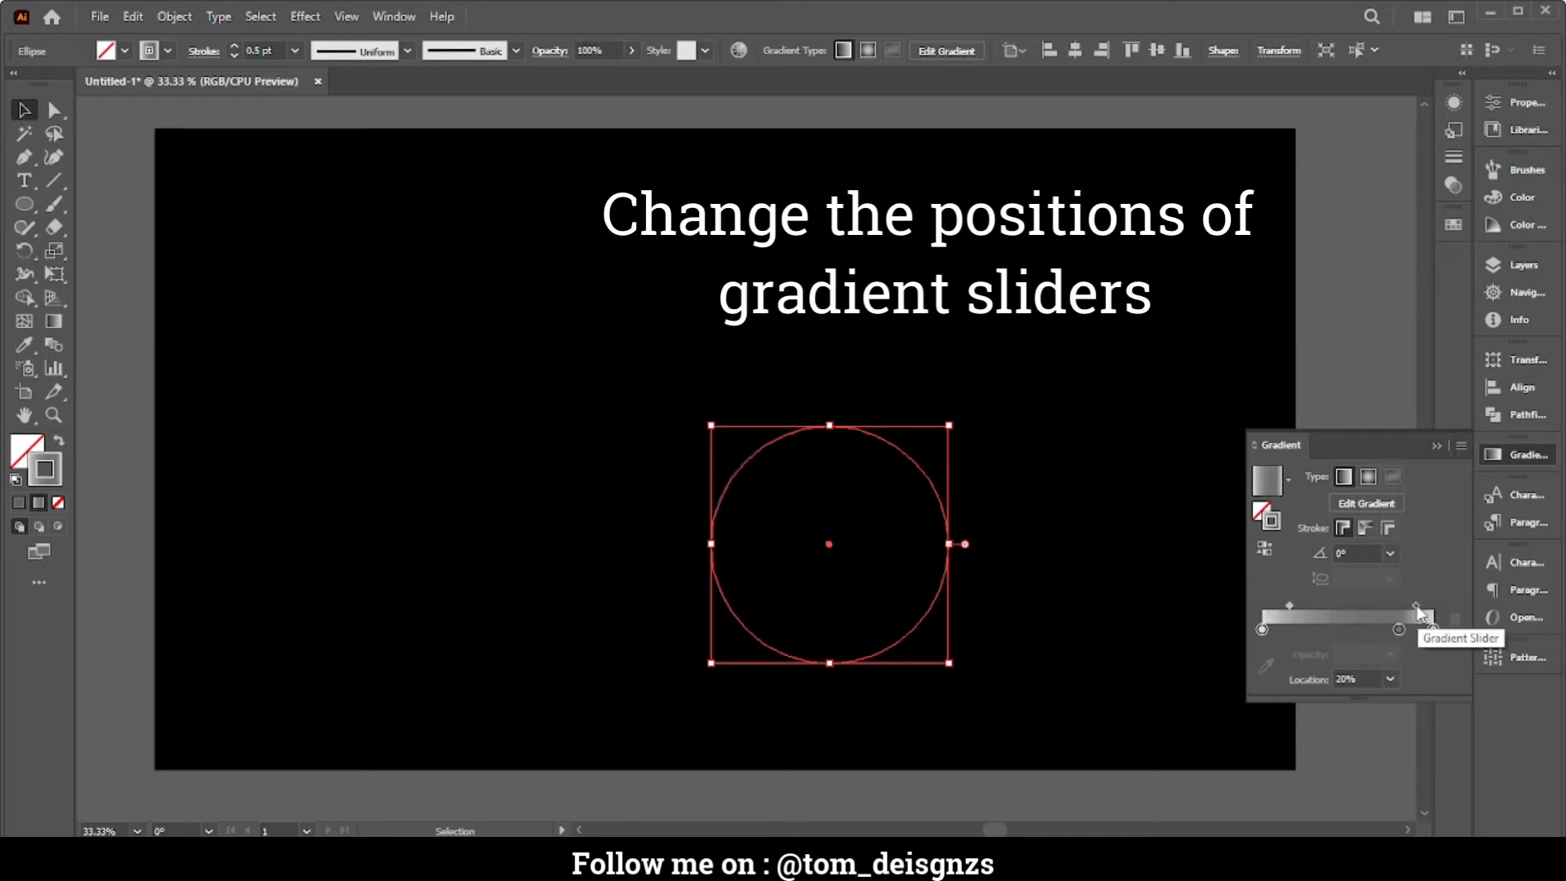
click(1391, 680)
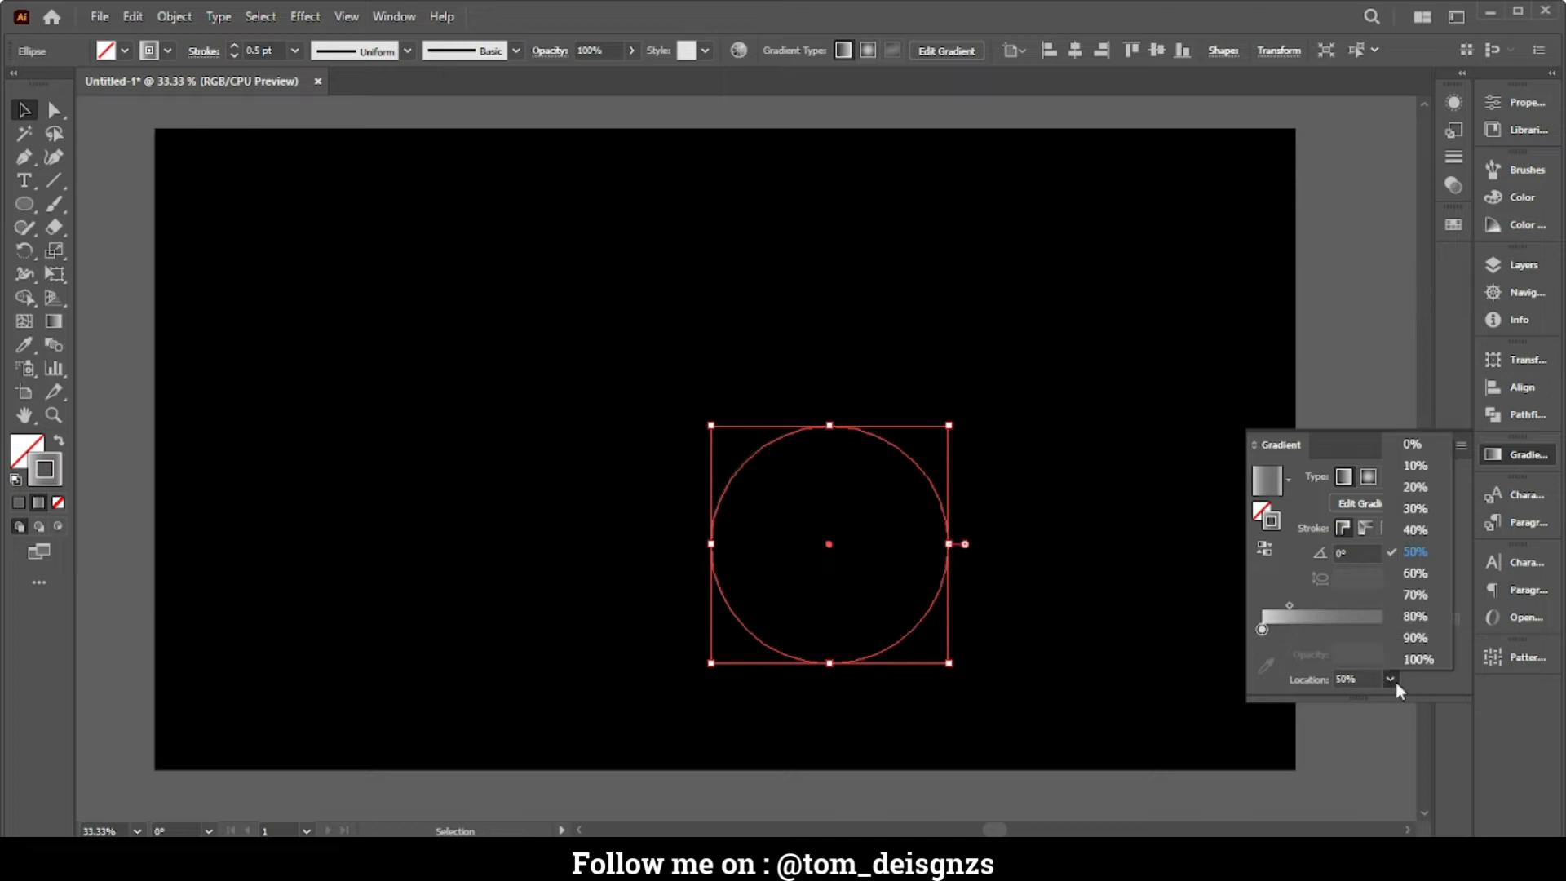
click(1409, 622)
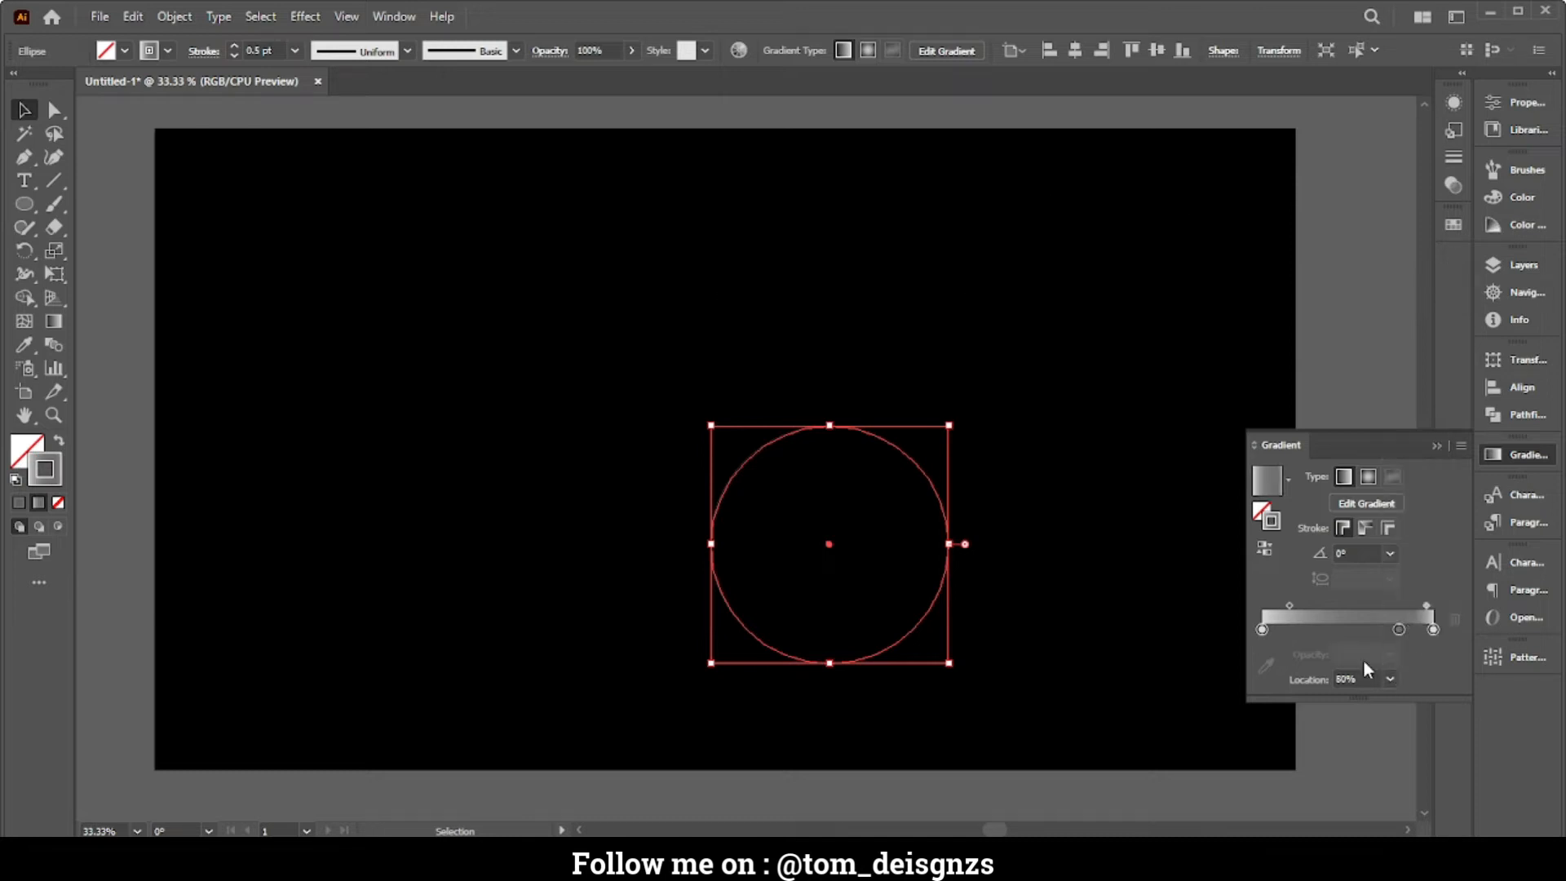
Set the angle of the circle's stroke gradient to 45° and deselect the circle
click(1393, 553)
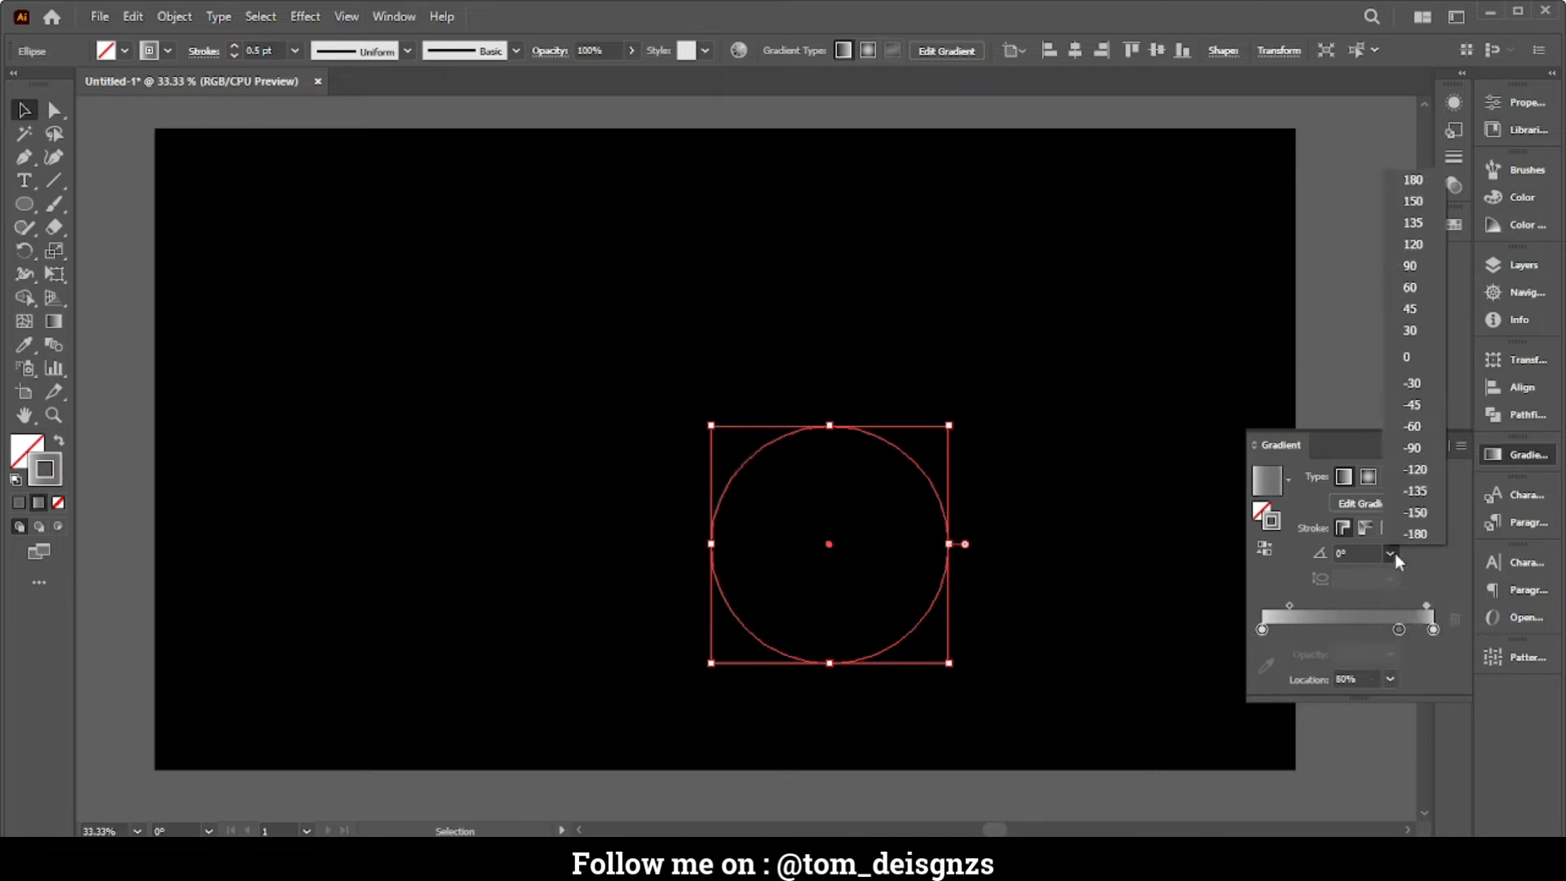
click(1414, 311)
click(1389, 316)
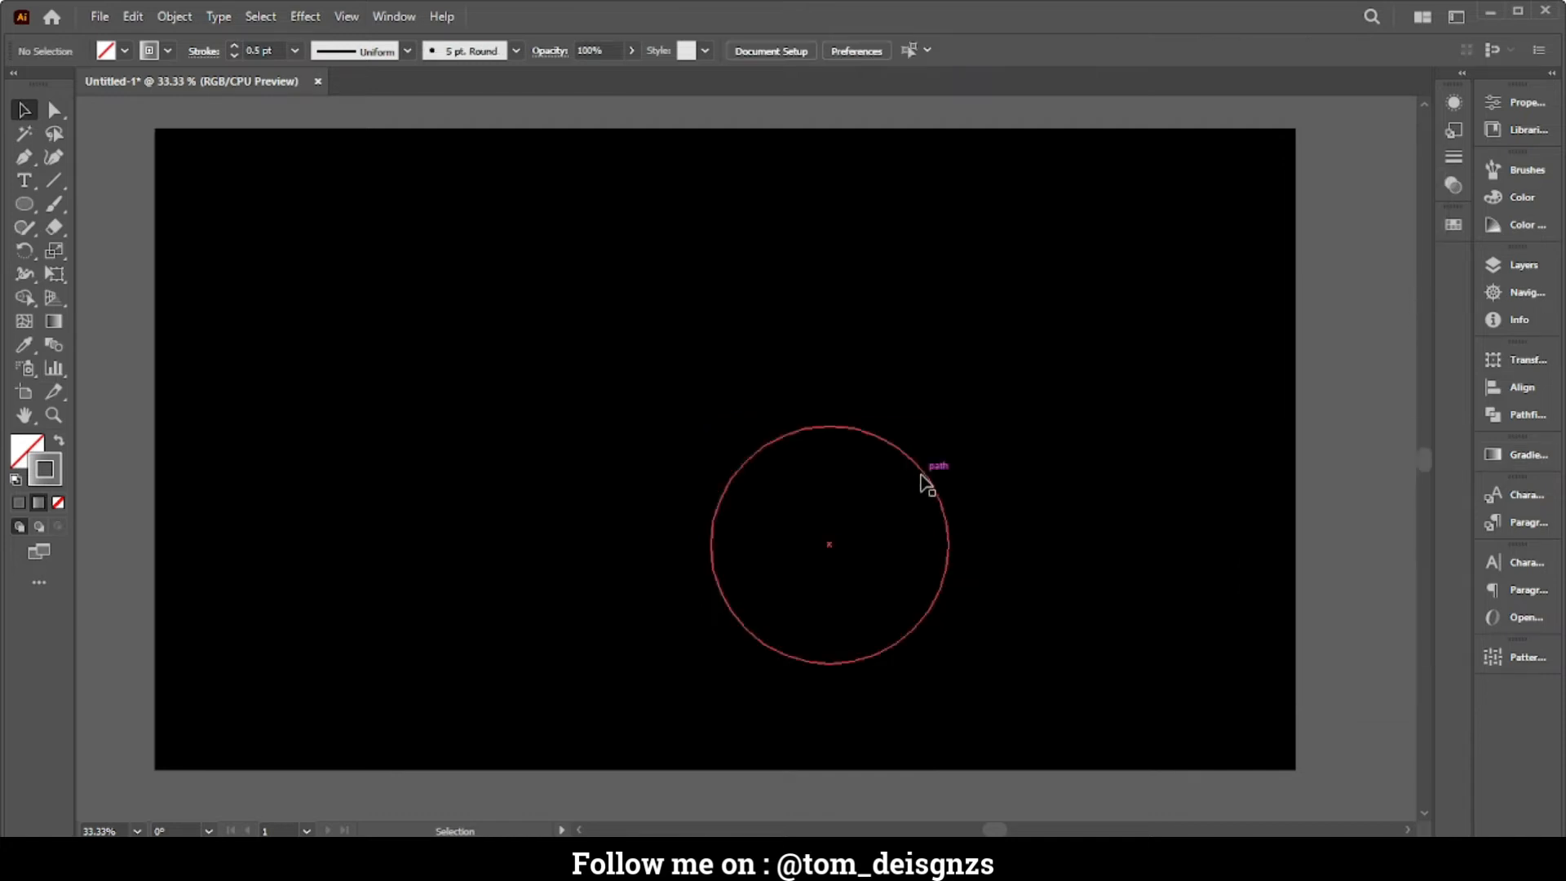
Select the circle and start the Distort & Transform effect Transform for it, keeping the artwork in view
click(925, 483)
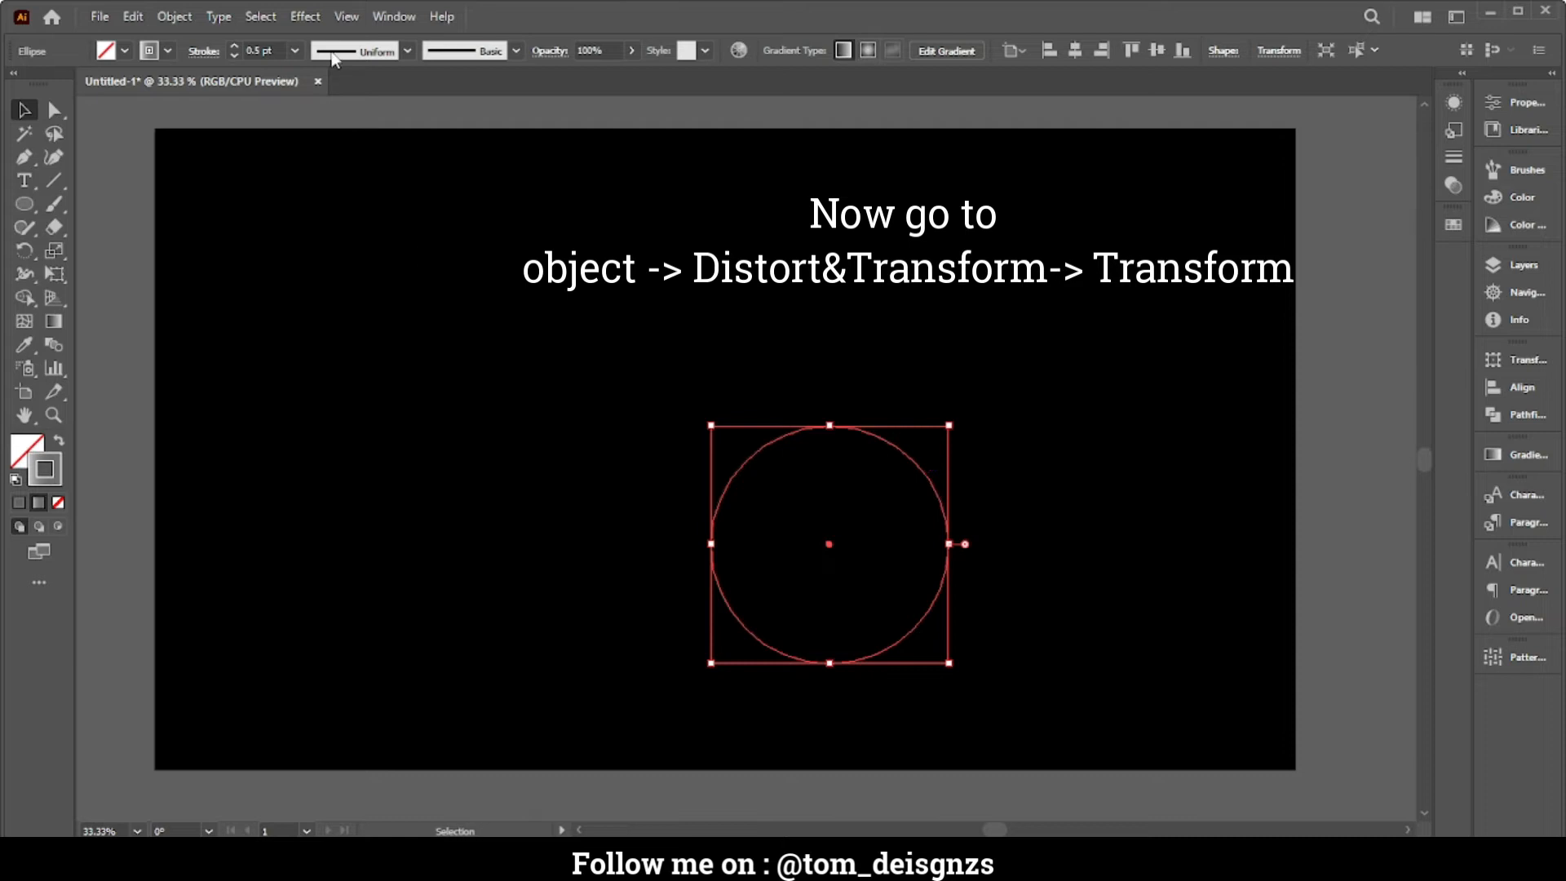
click(311, 19)
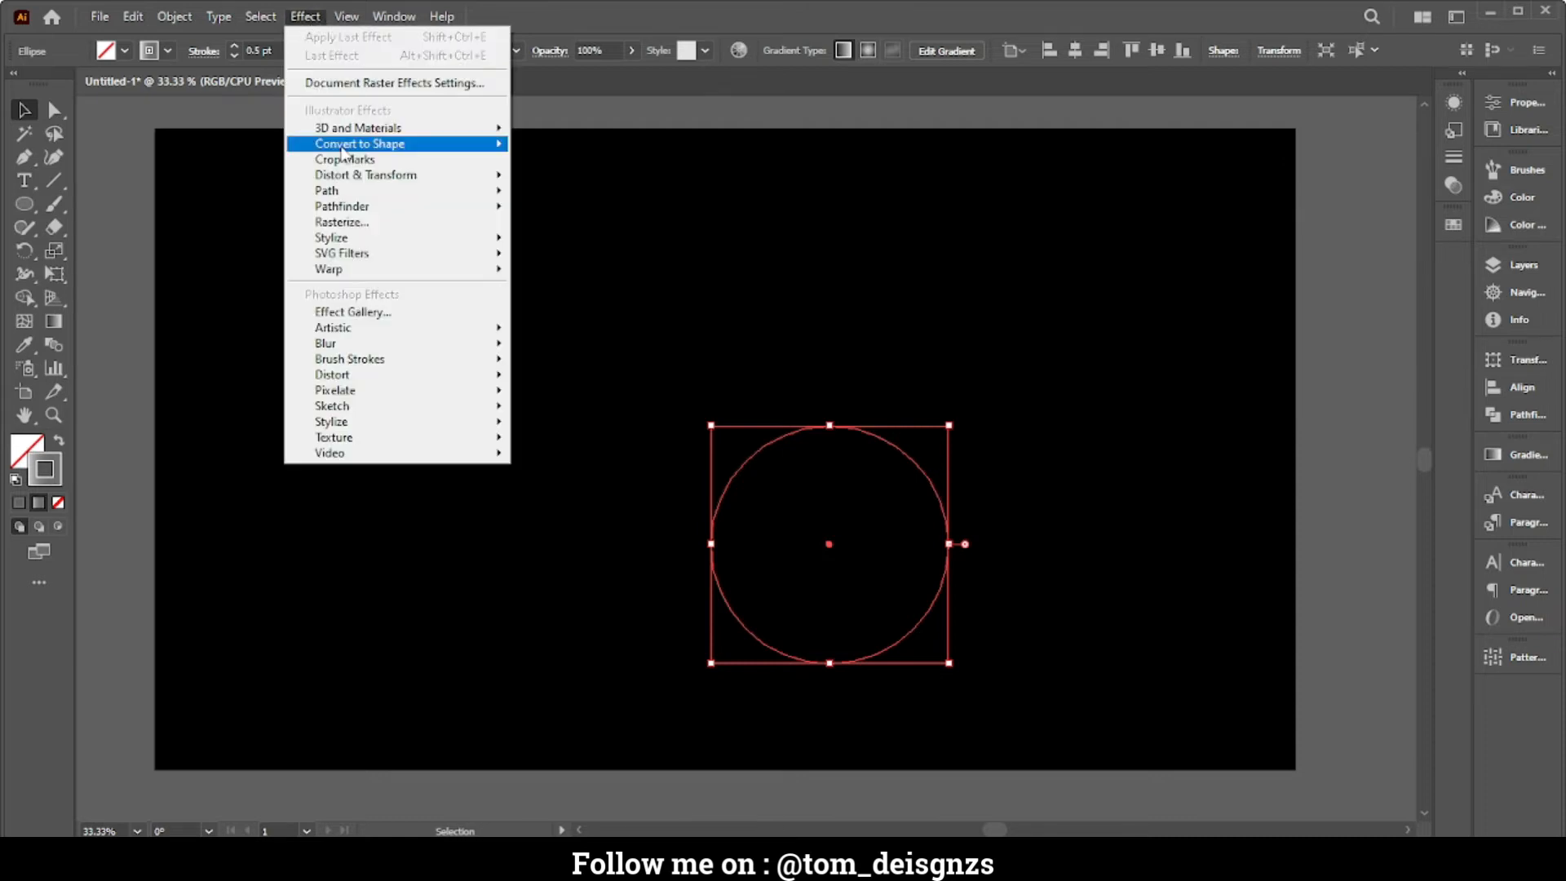
mouse_move(365, 179)
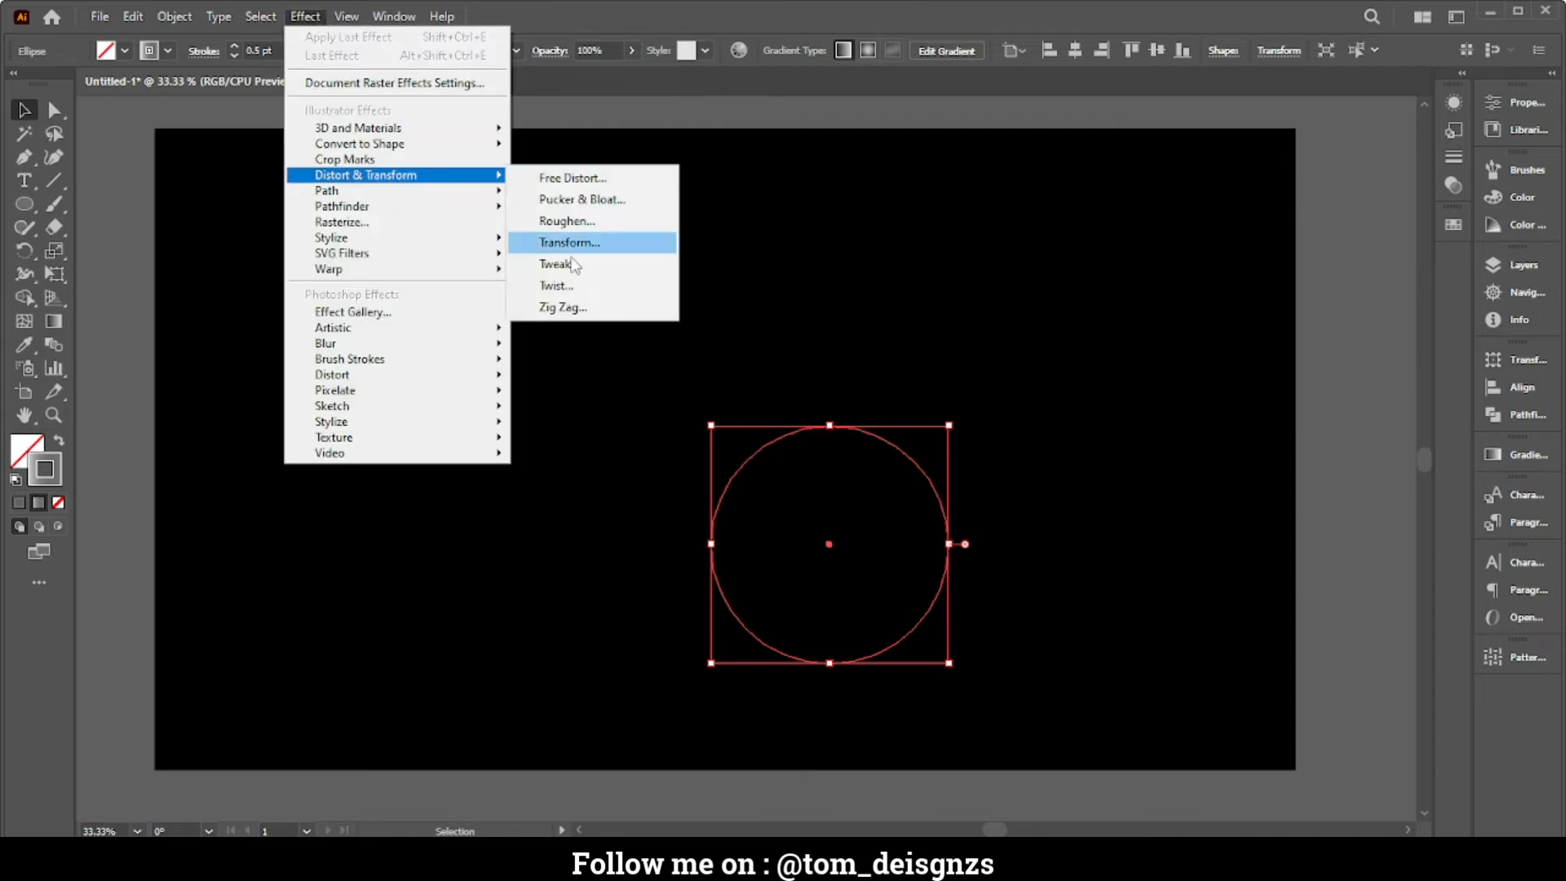
click(598, 244)
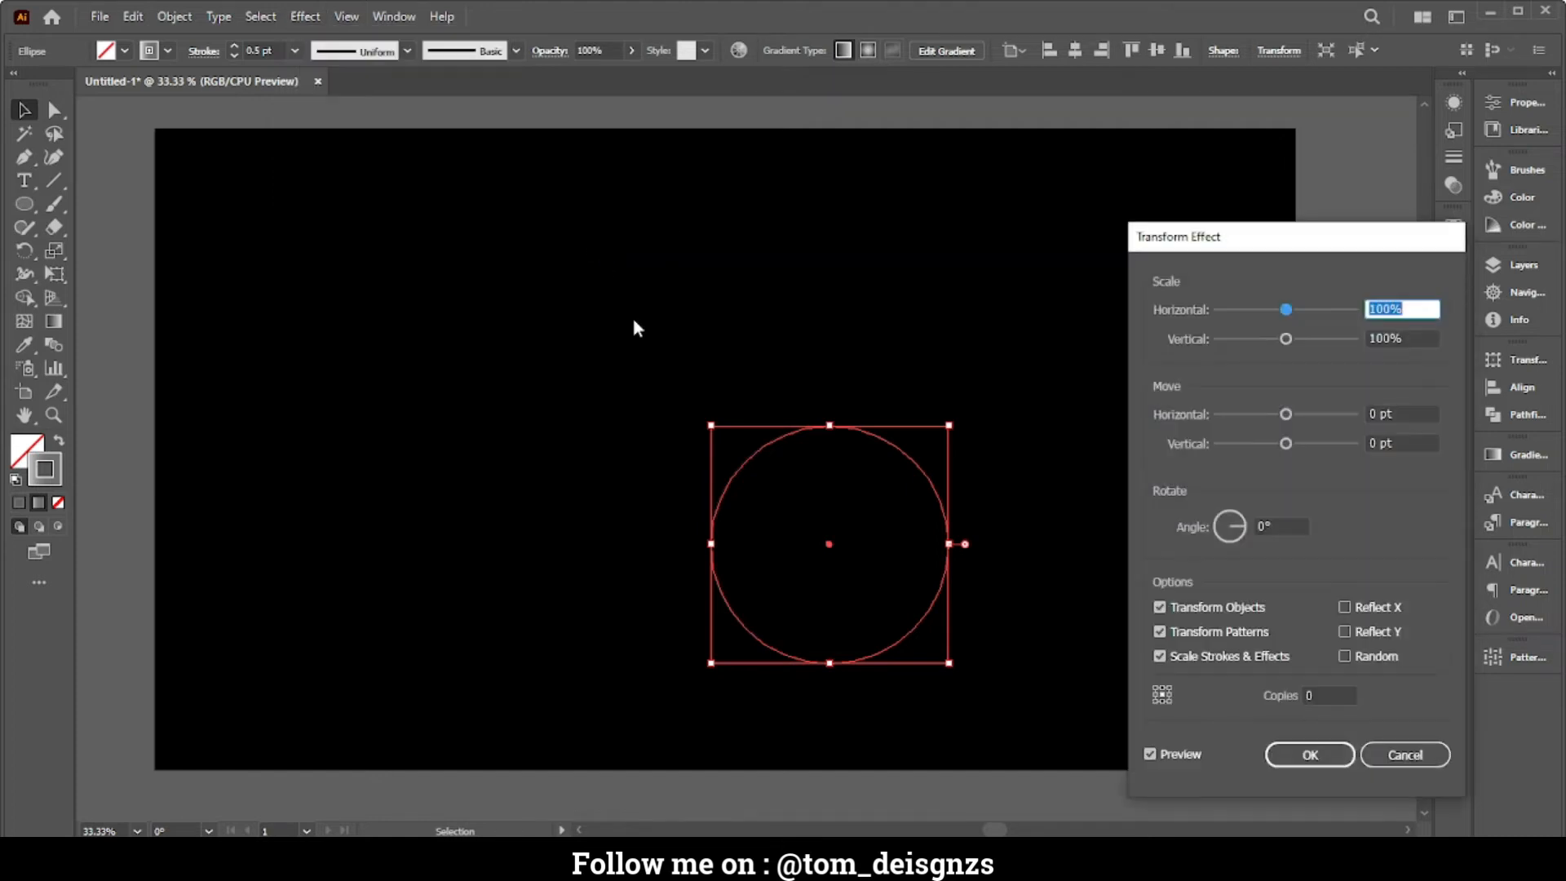
drag(1322, 242, 1314, 199)
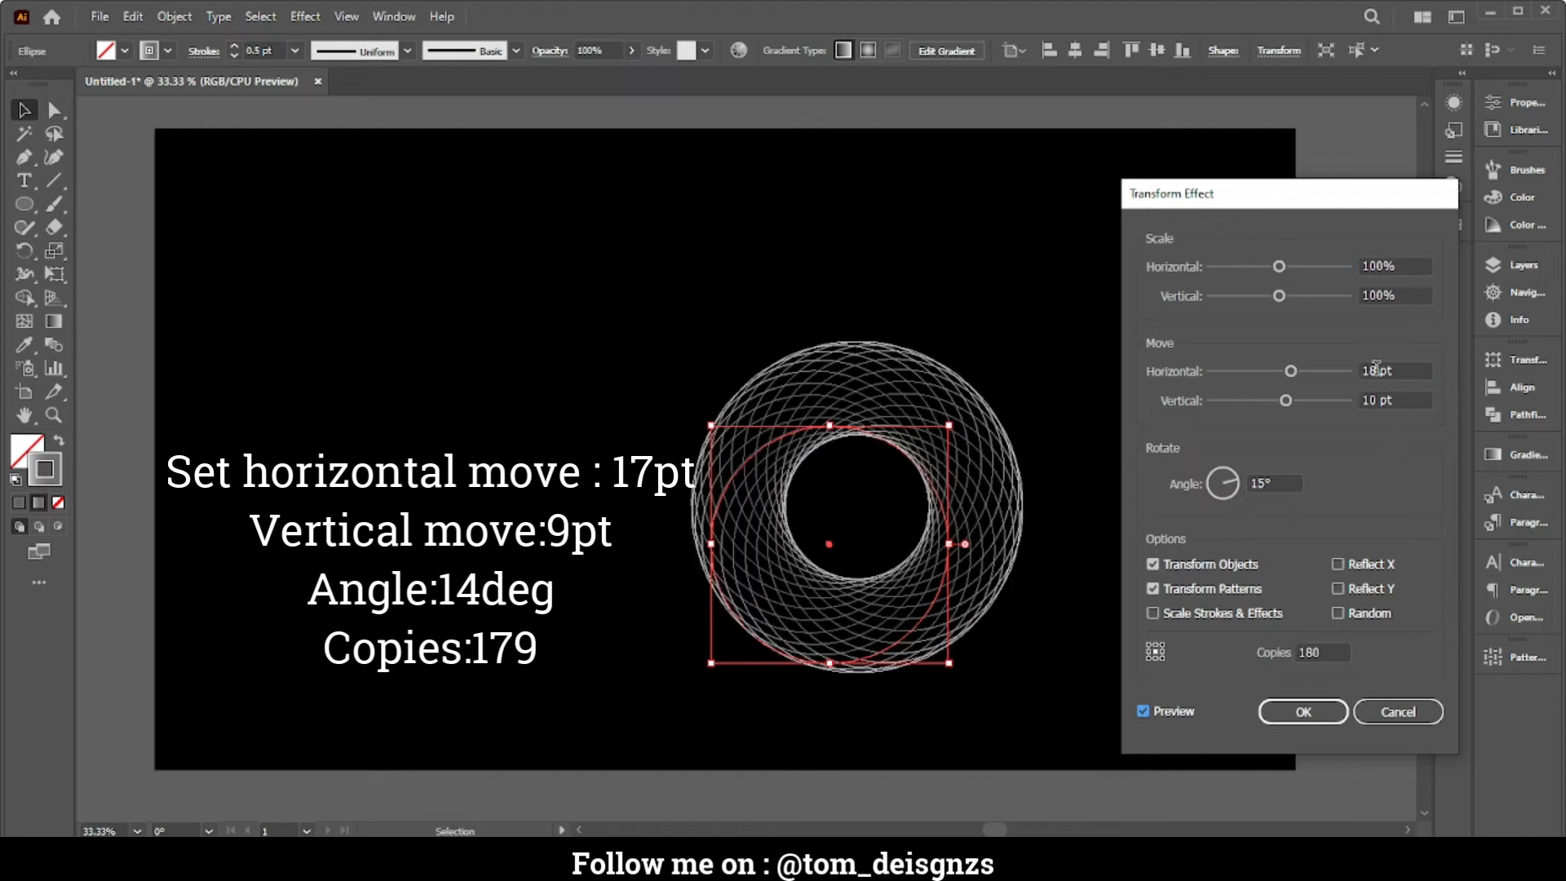
Apply the Transform effect with a 17 pt horizontal move, 9 pt vertical move, 14° rotation and 179 copies
double_click(1371, 364)
text(17)
click(1381, 400)
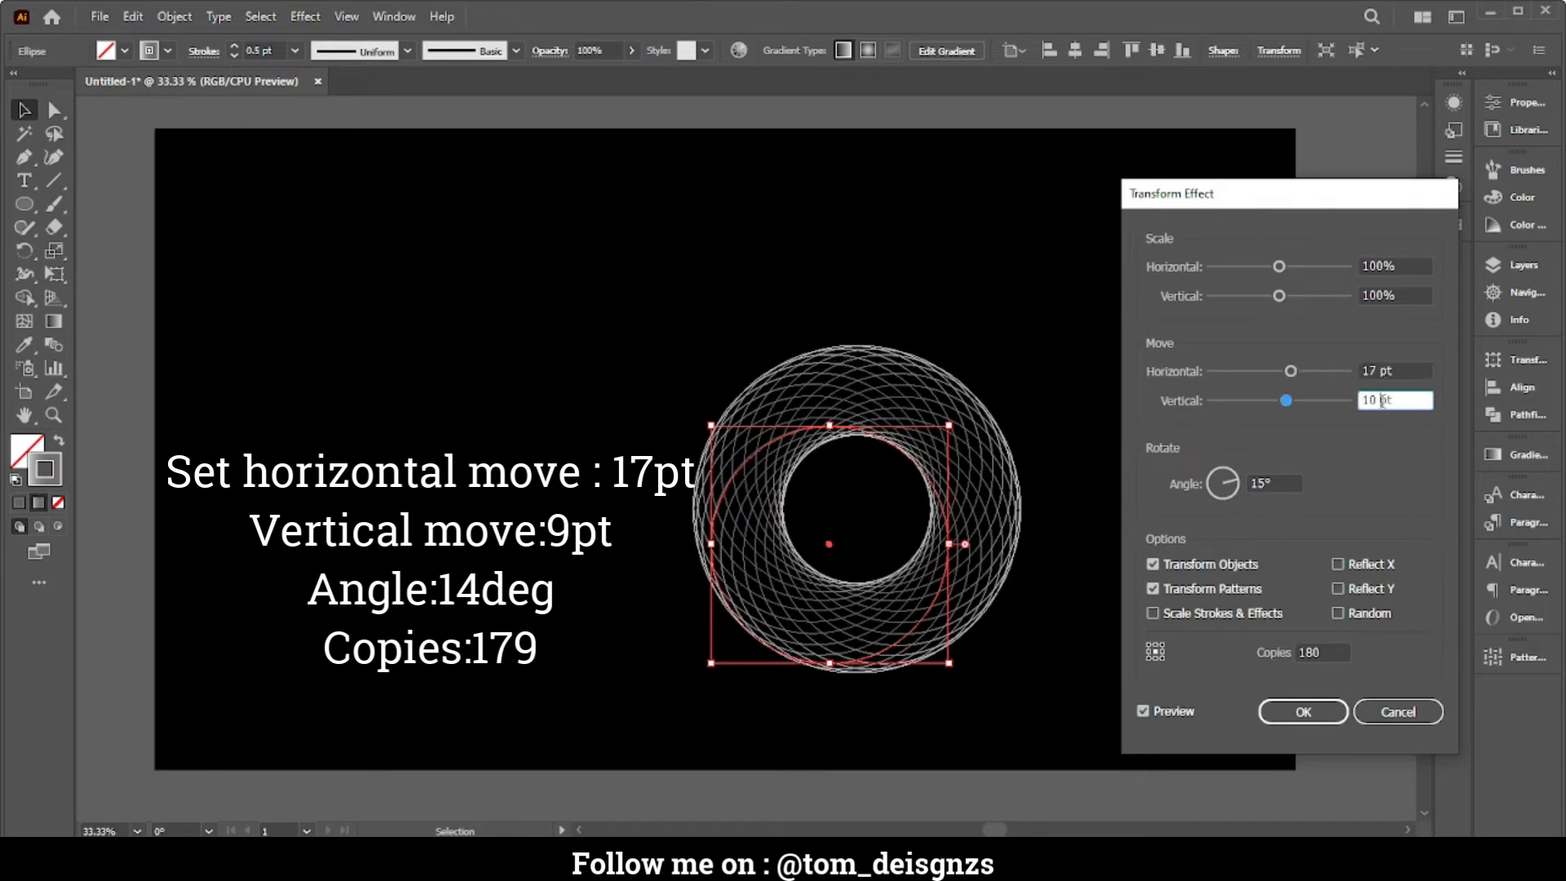
key(Down)
double_click(1310, 652)
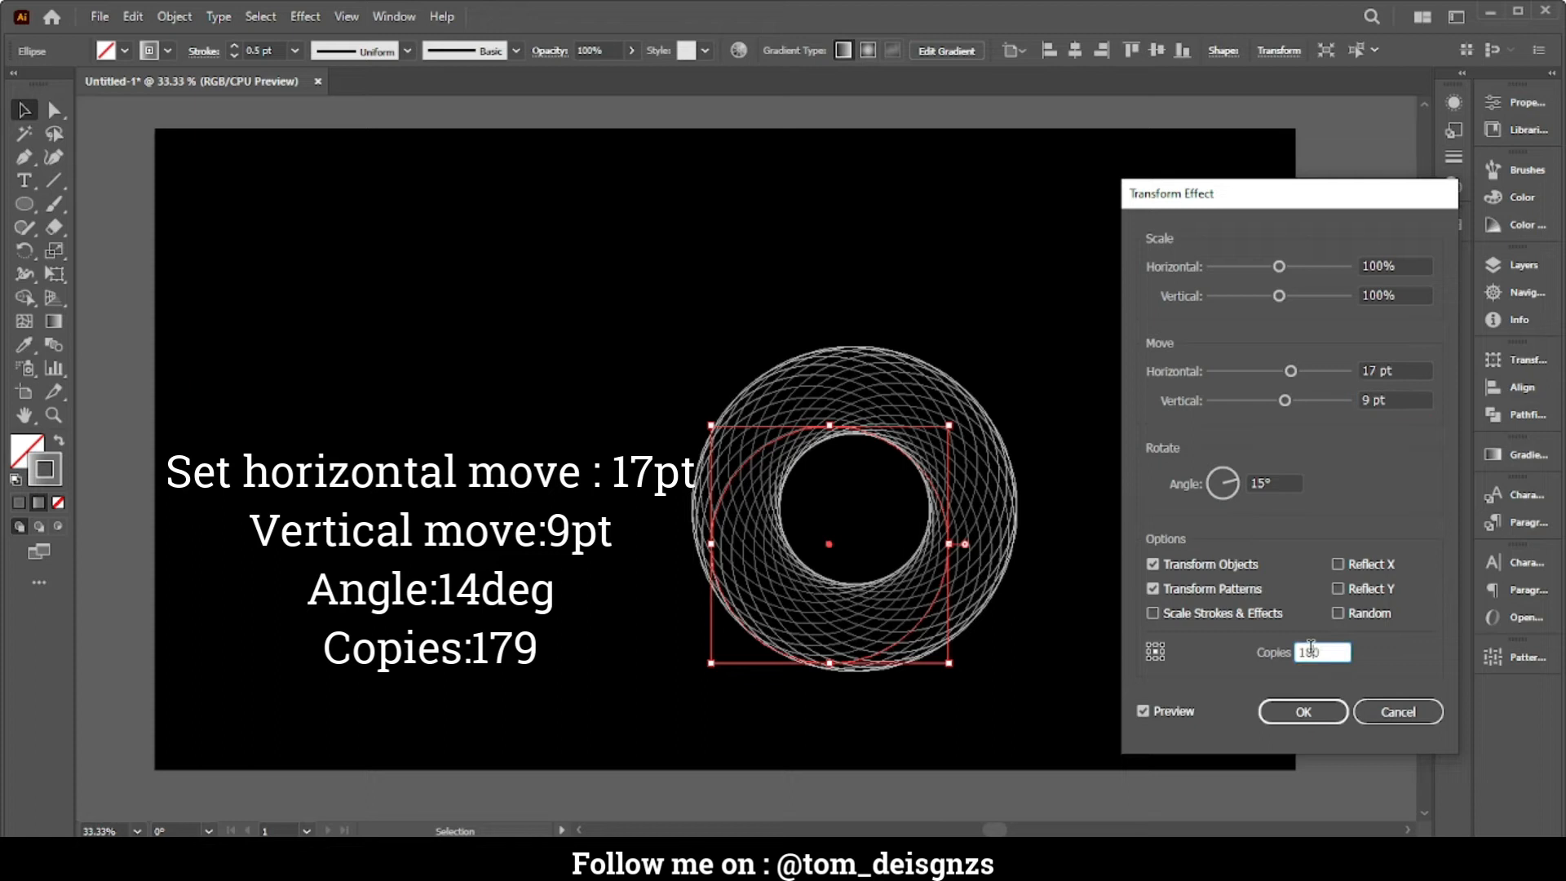
key(Down)
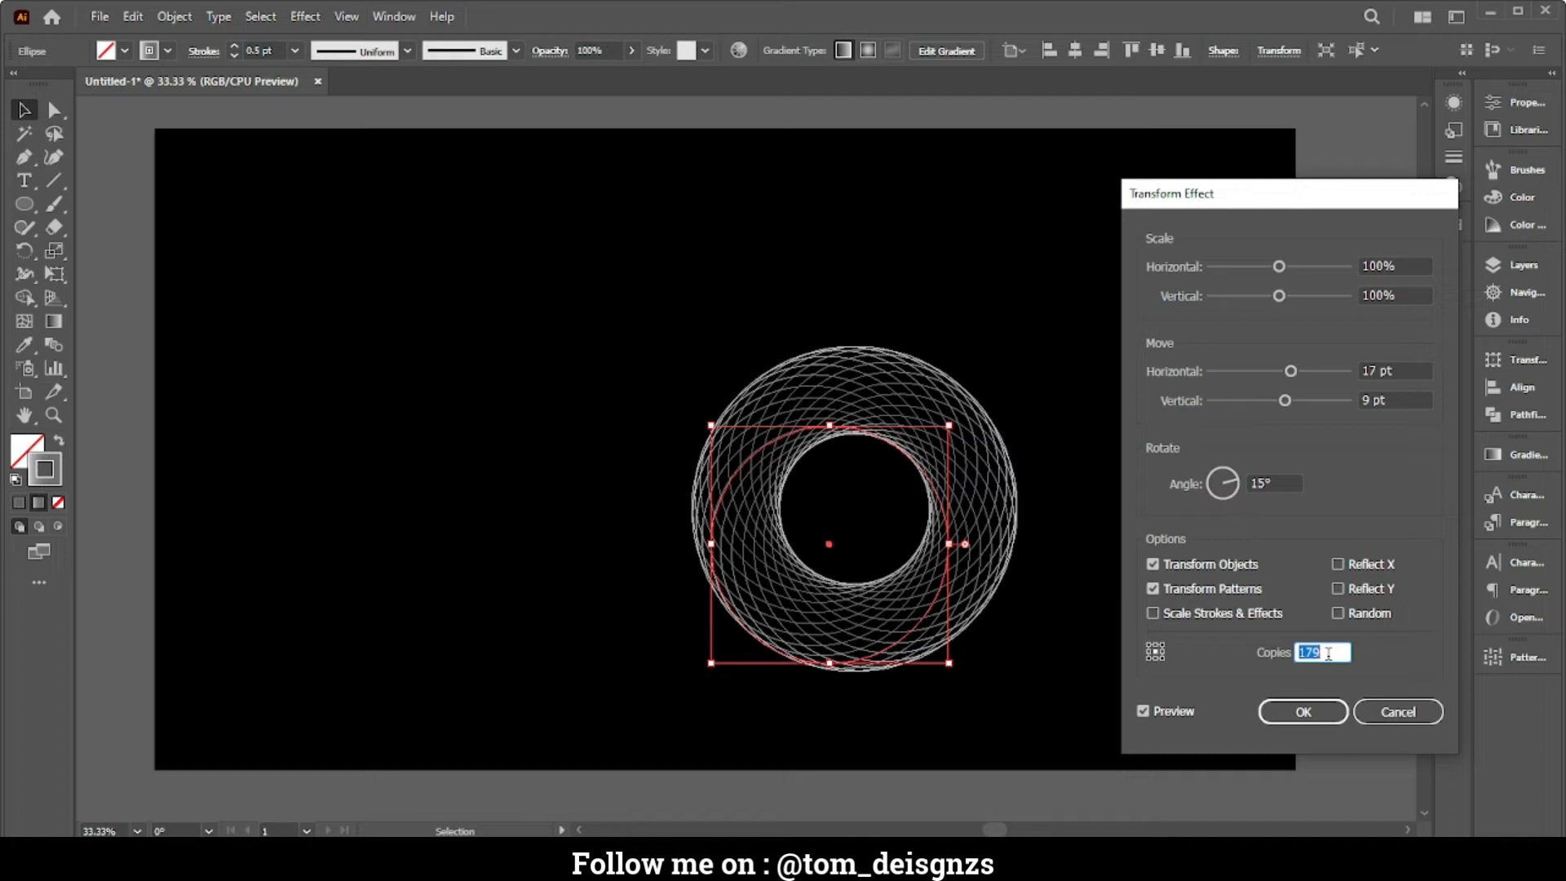
double_click(1266, 483)
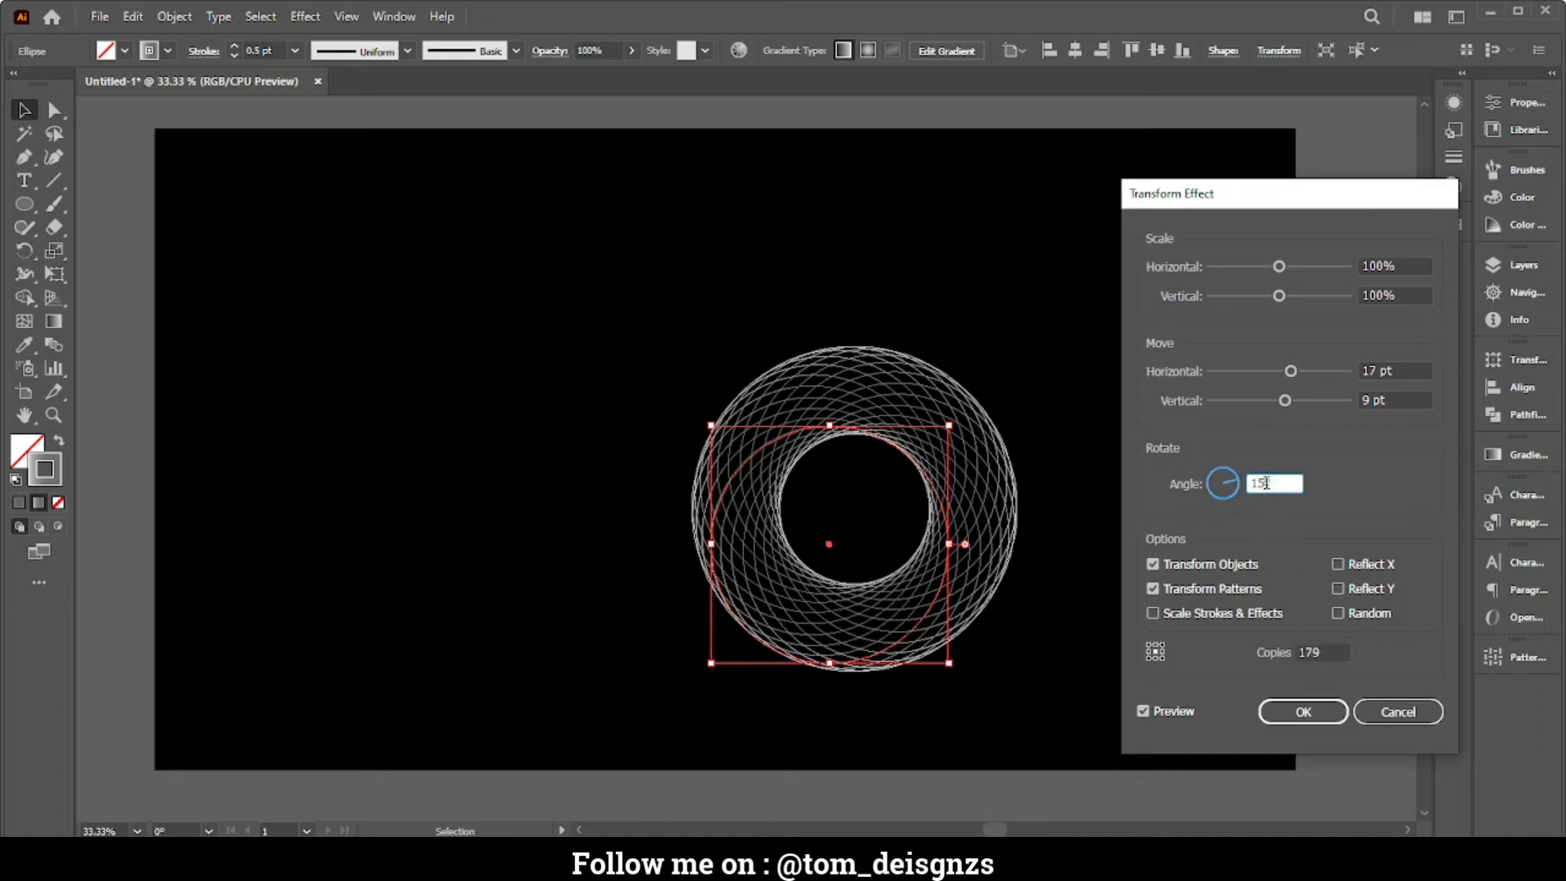
key(Down)
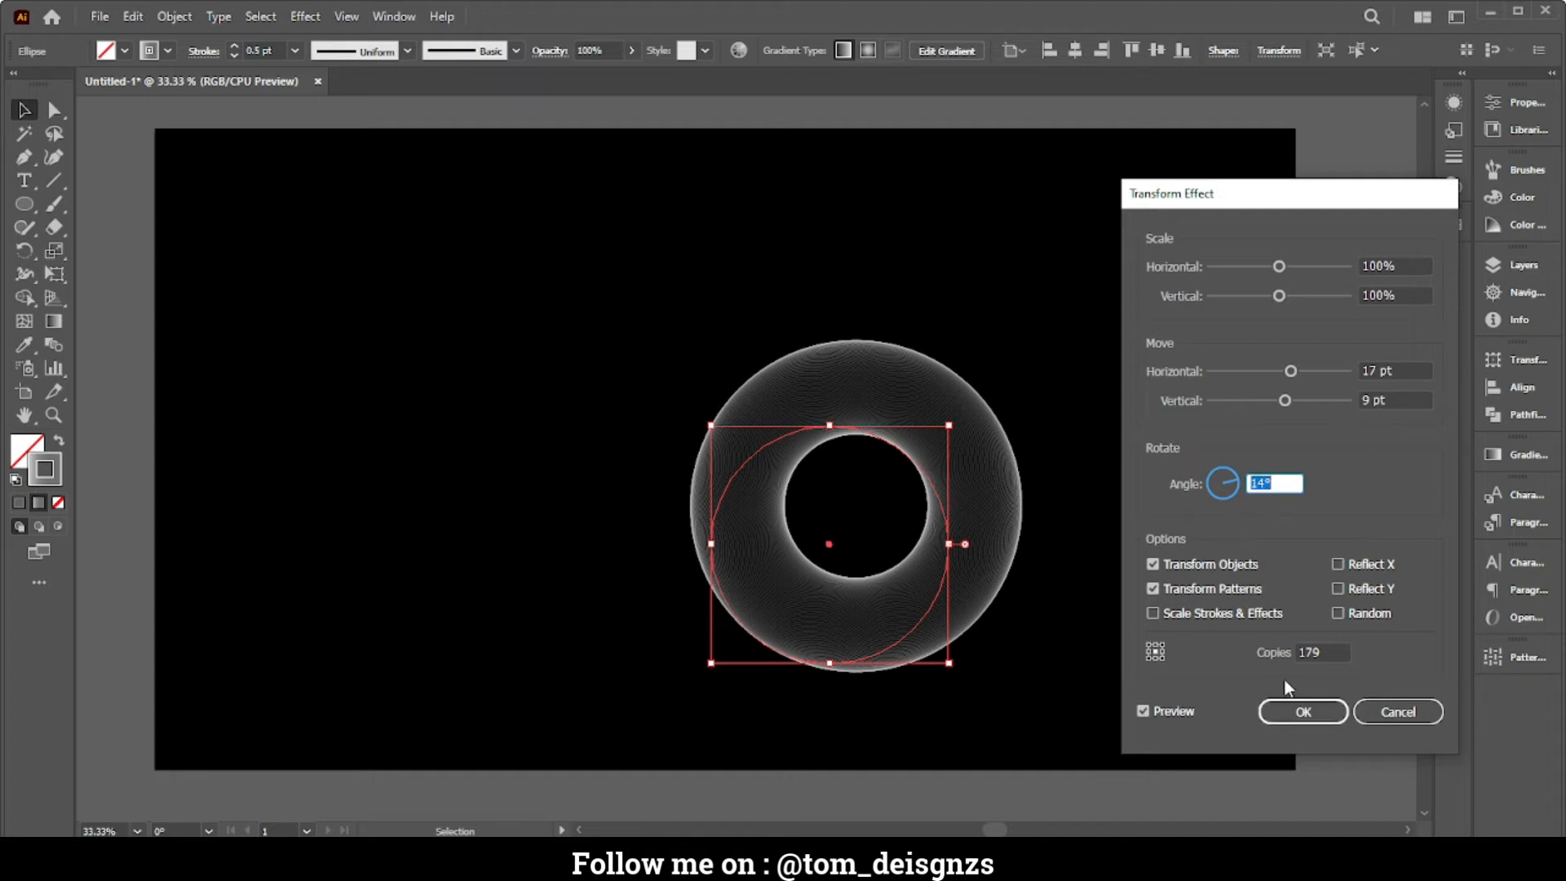
click(1297, 711)
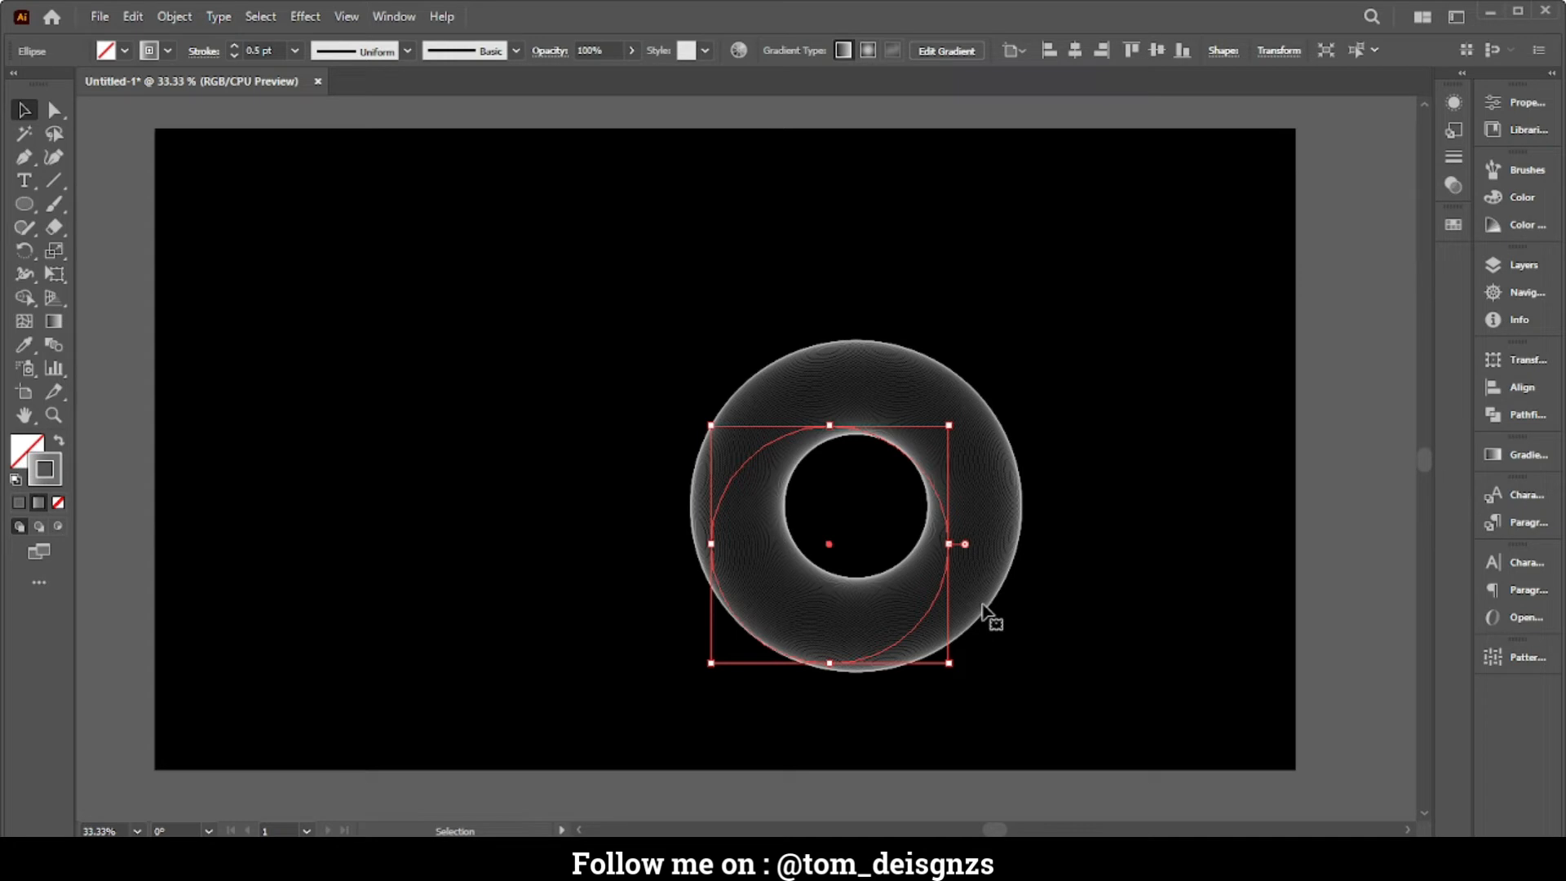
Center the transformed circle horizontally and vertically on the artboard
click(1366, 569)
scroll(904, 565, up, 2)
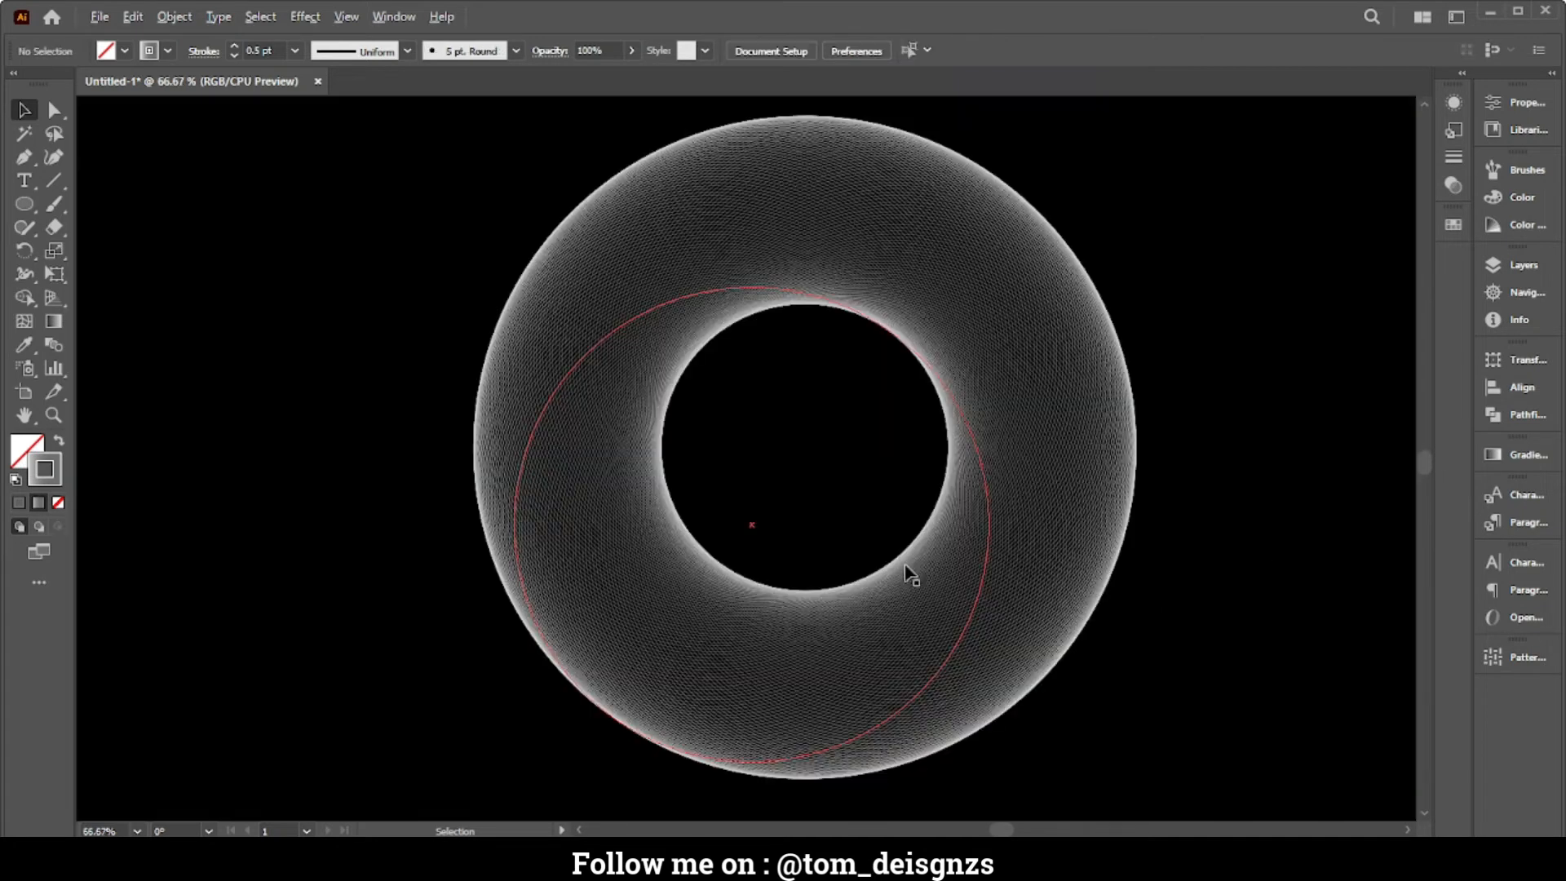
scroll(911, 575, up, 4)
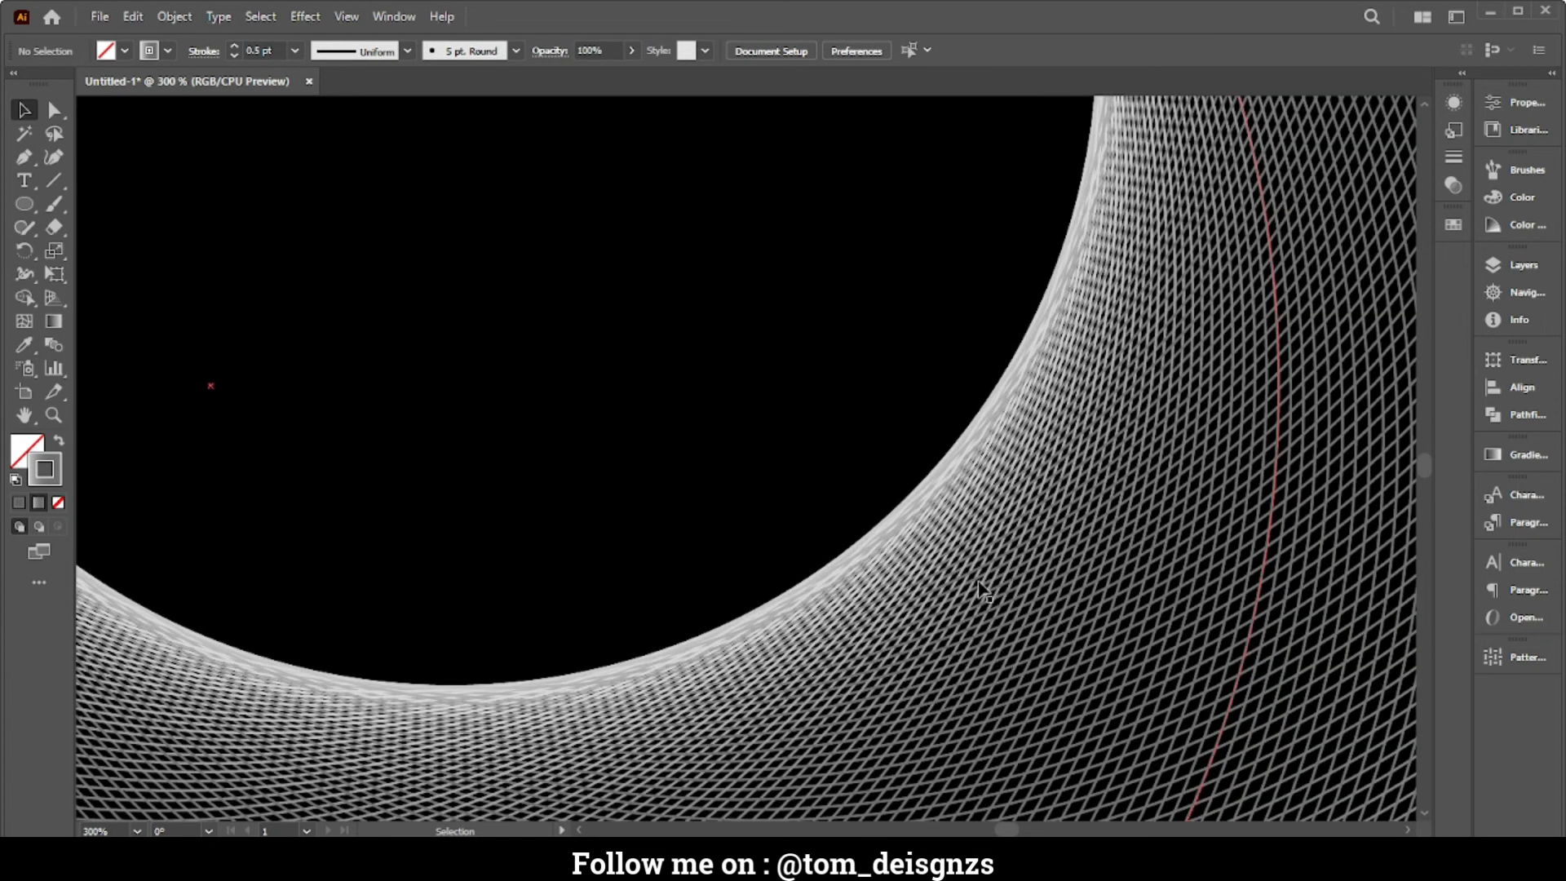
scroll(954, 667, down, 6)
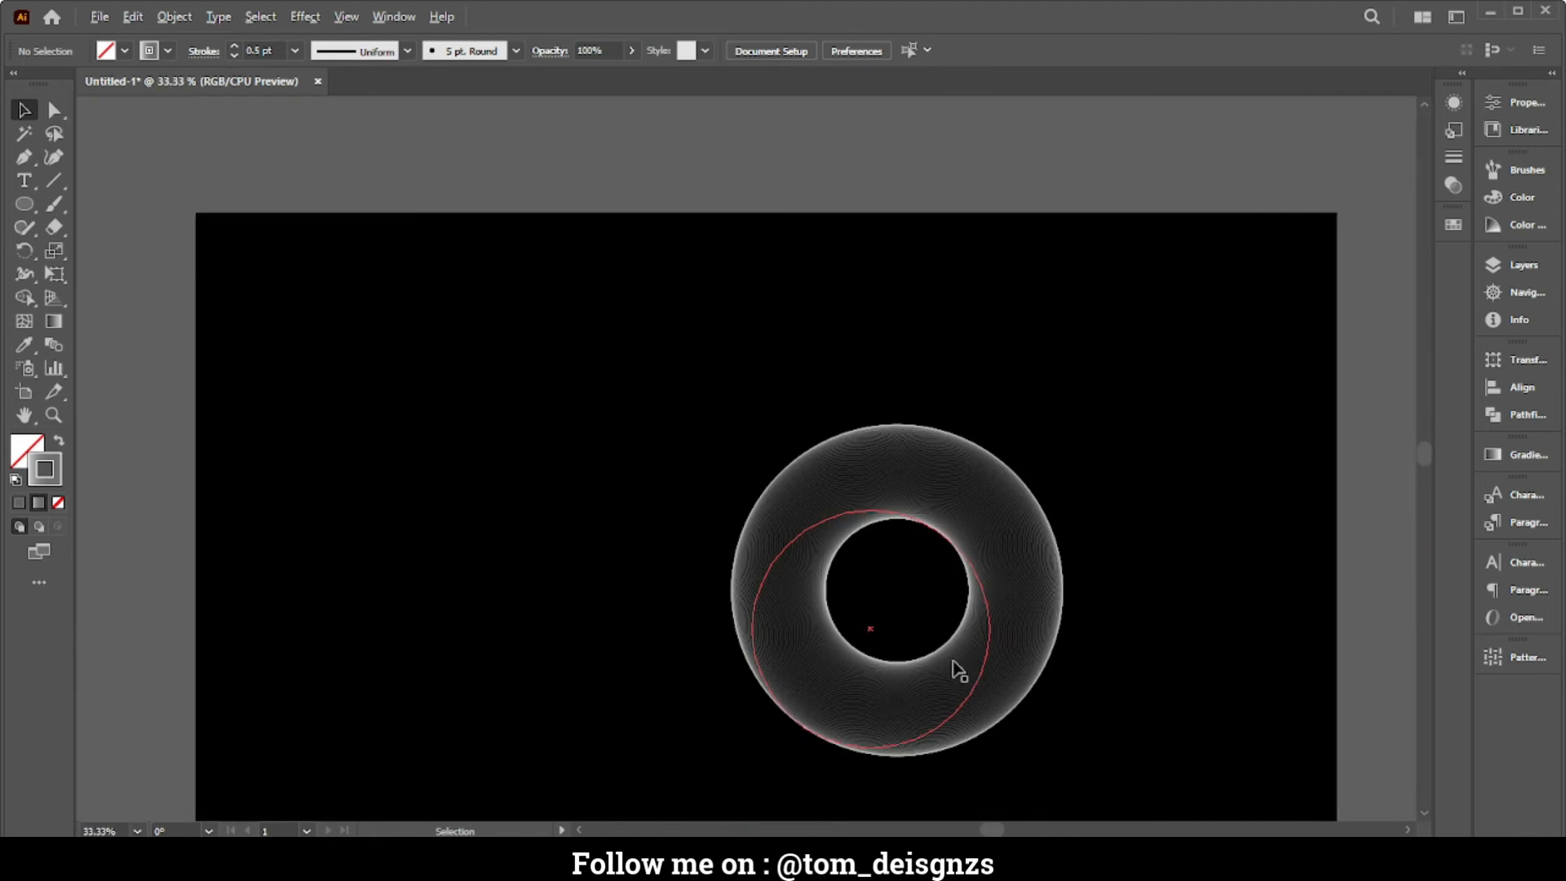
drag(1101, 680, 1014, 625)
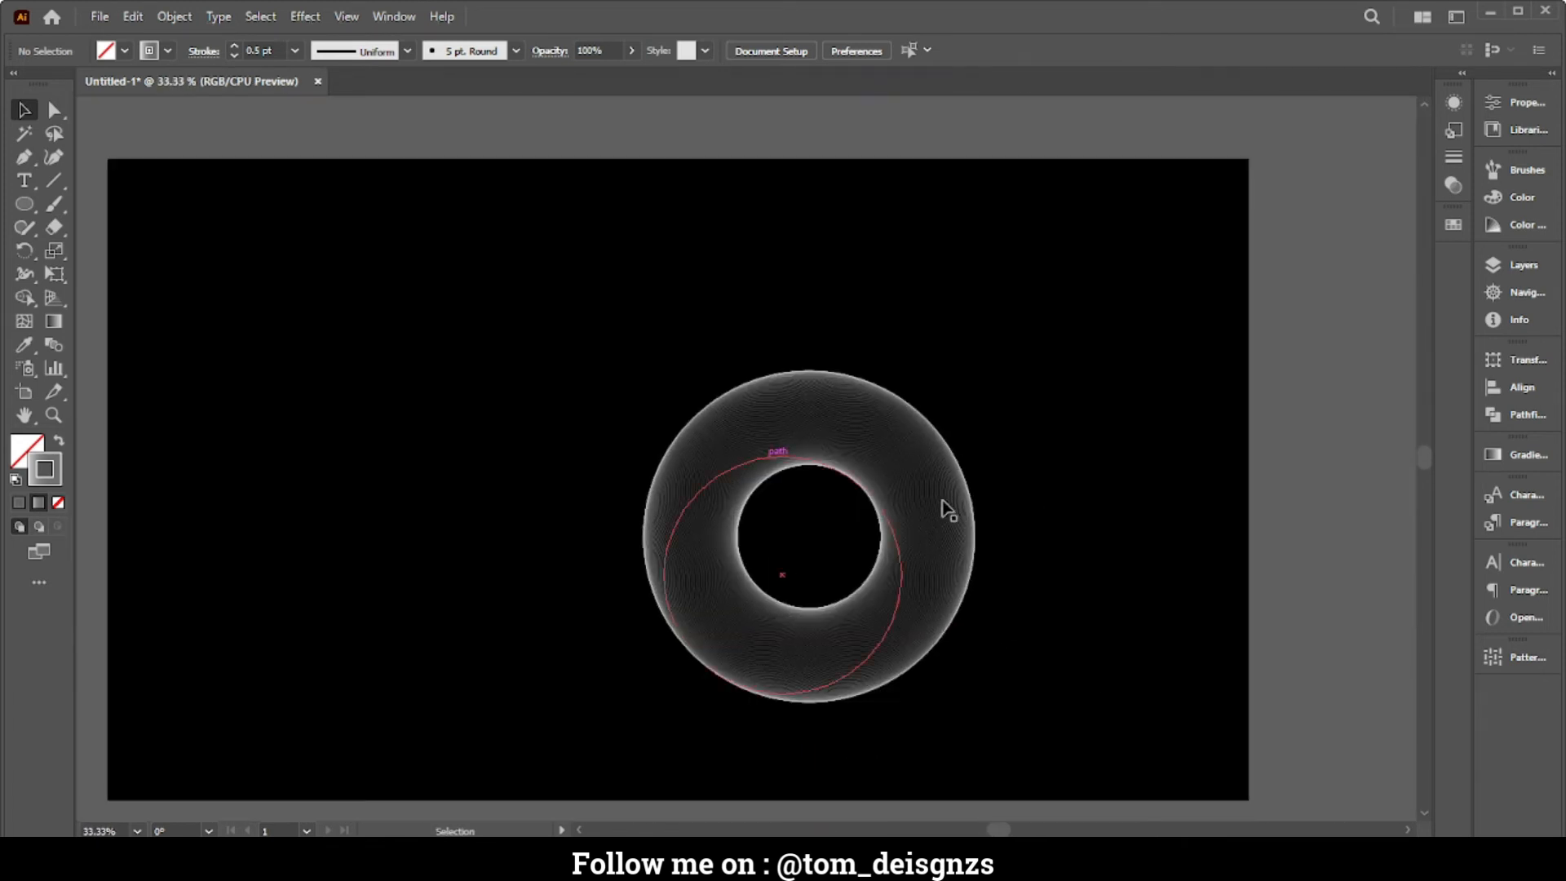
click(857, 438)
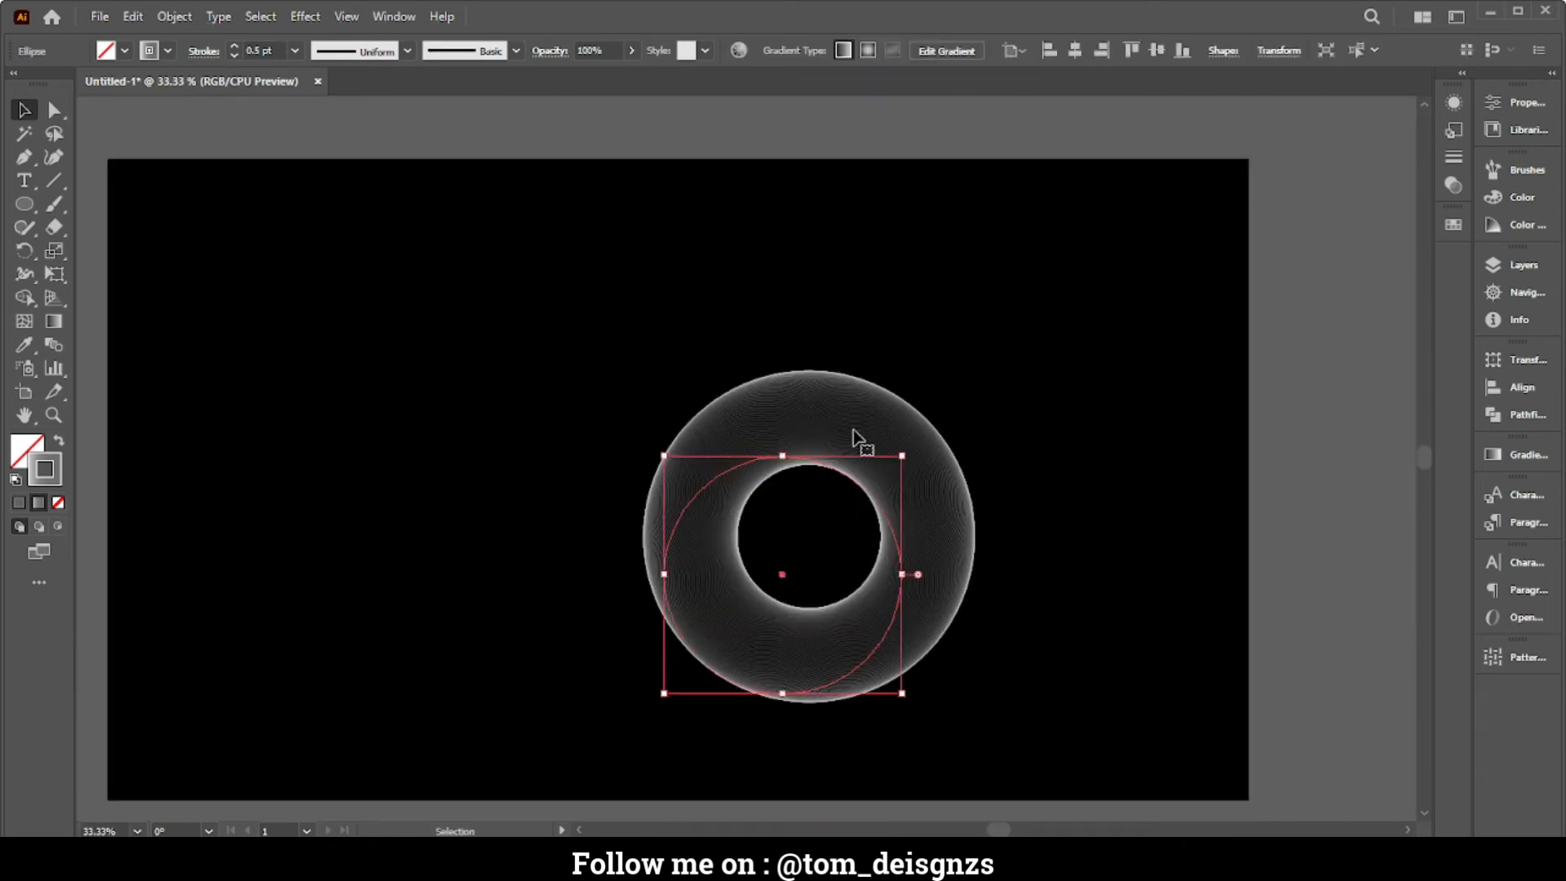
click(1075, 49)
click(1157, 49)
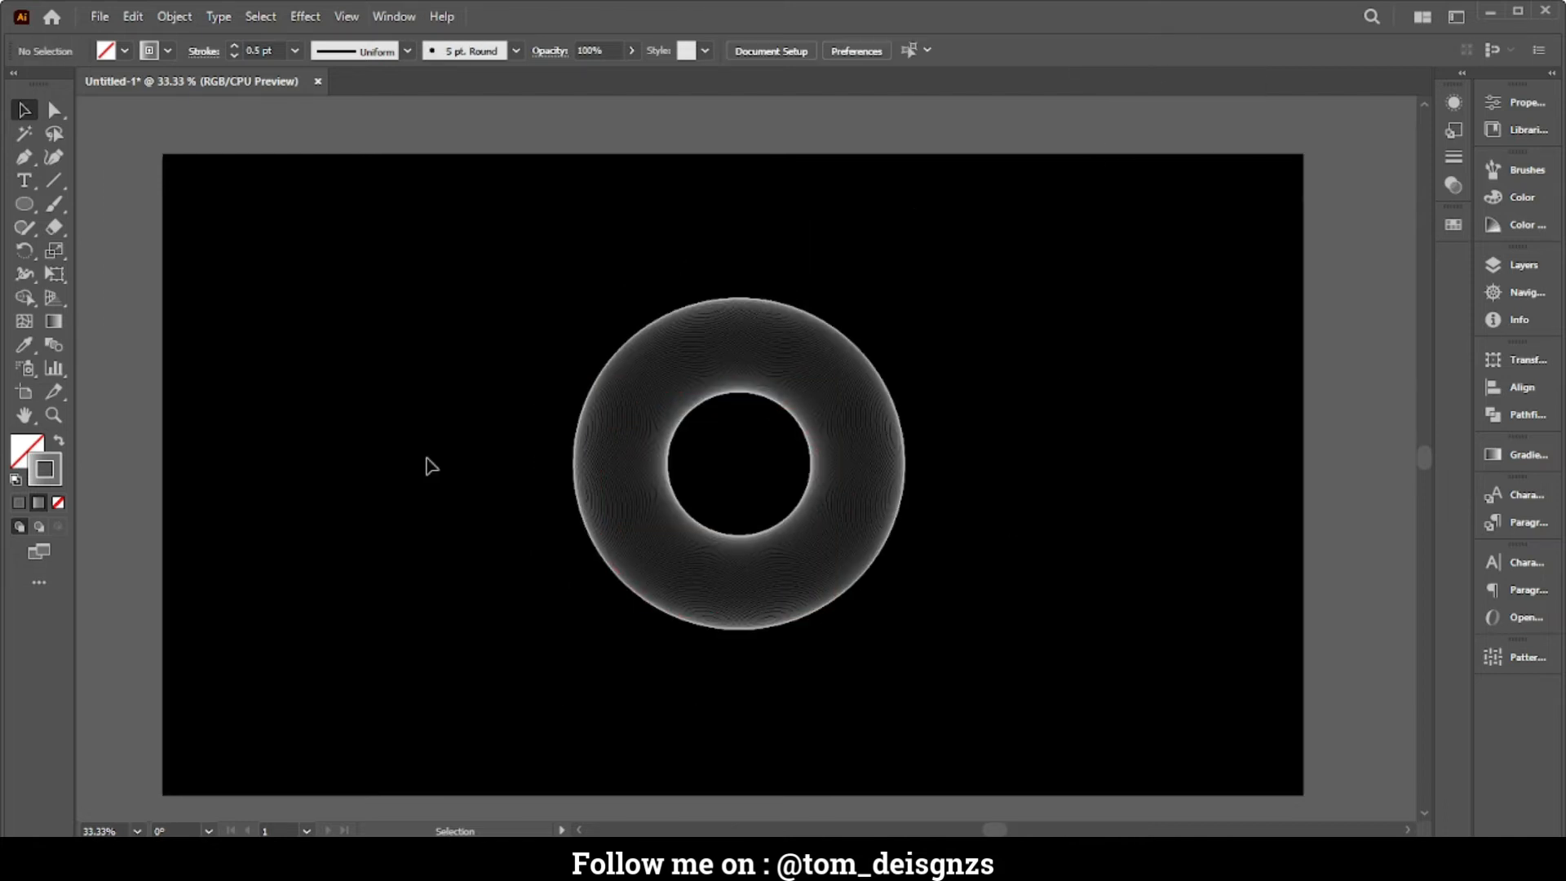
Draw a rectangle covering the whole artboard from its upper-left to its lower-right corner
click(25, 204)
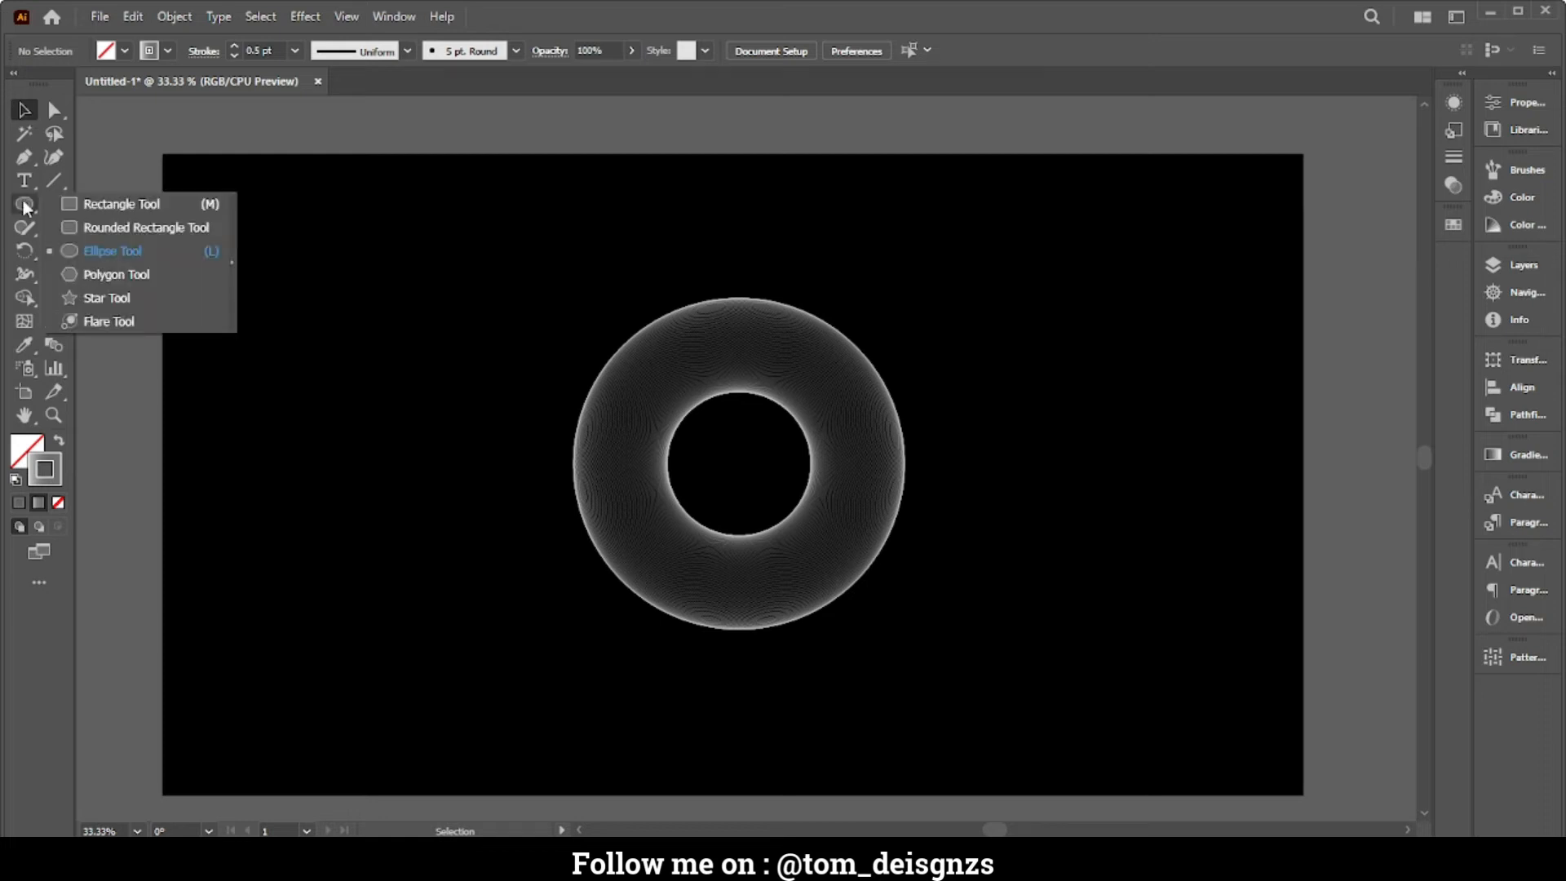
click(72, 205)
scroll(348, 370, down, 1)
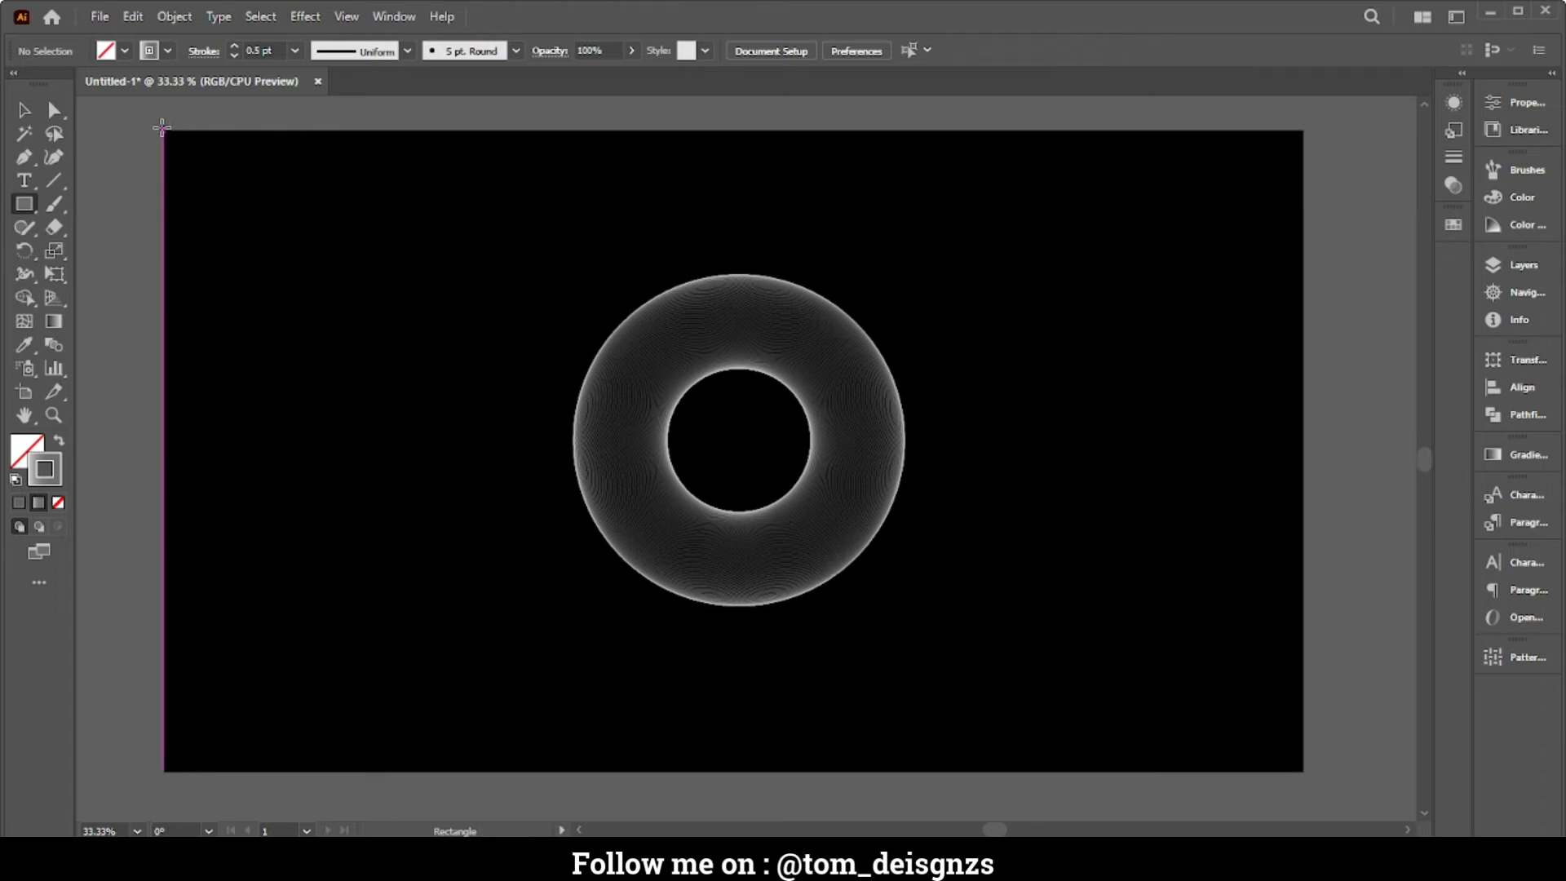
drag(161, 129, 1303, 771)
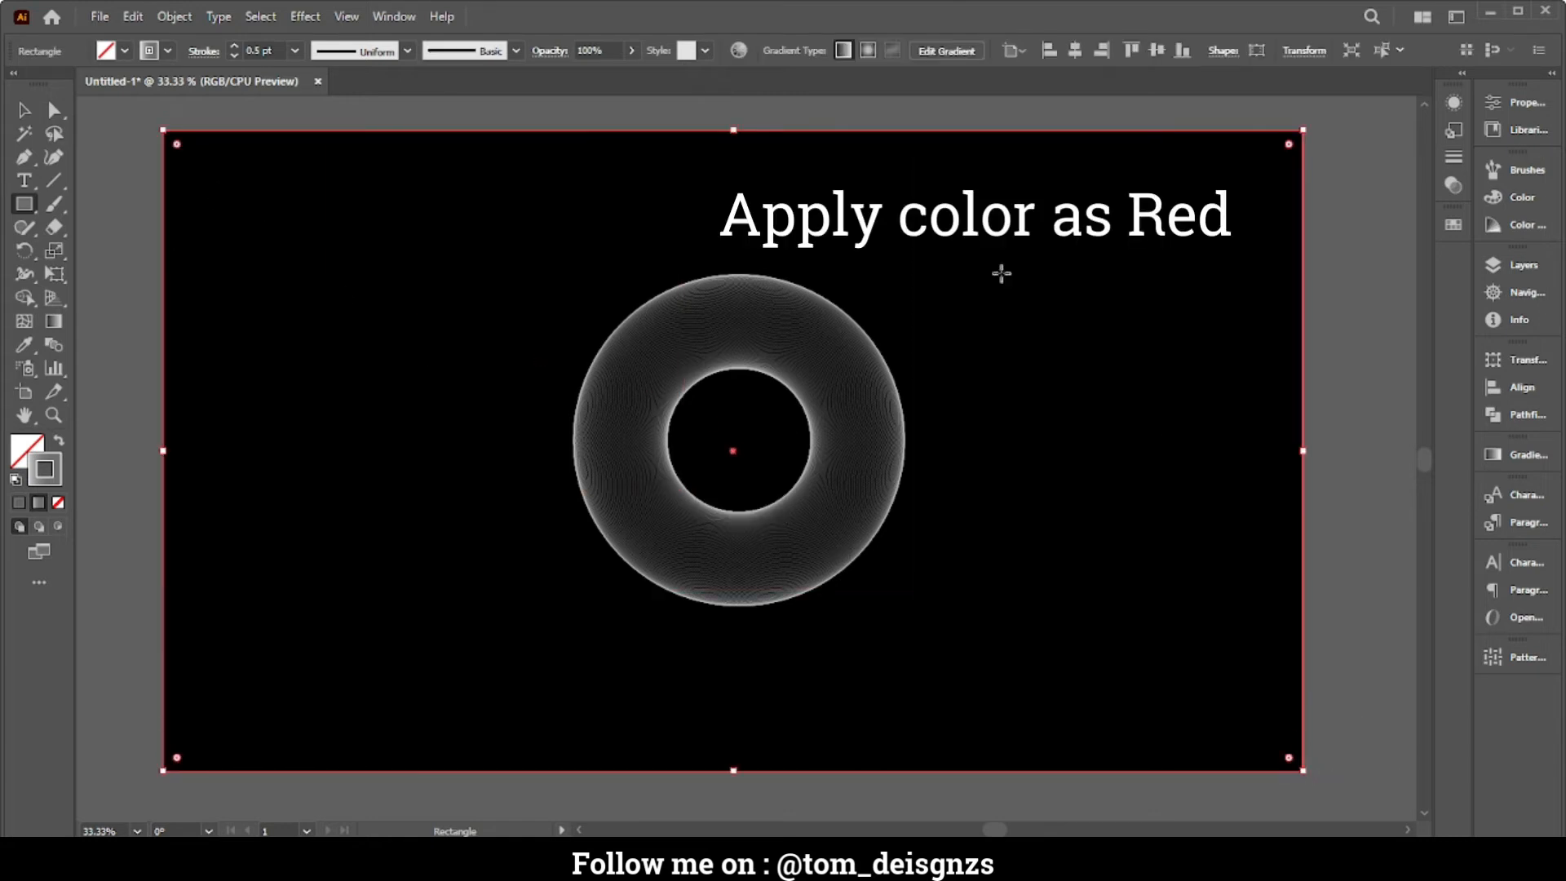
Give the artboard-sized rectangle a CMYK Red fill and no stroke
click(1454, 228)
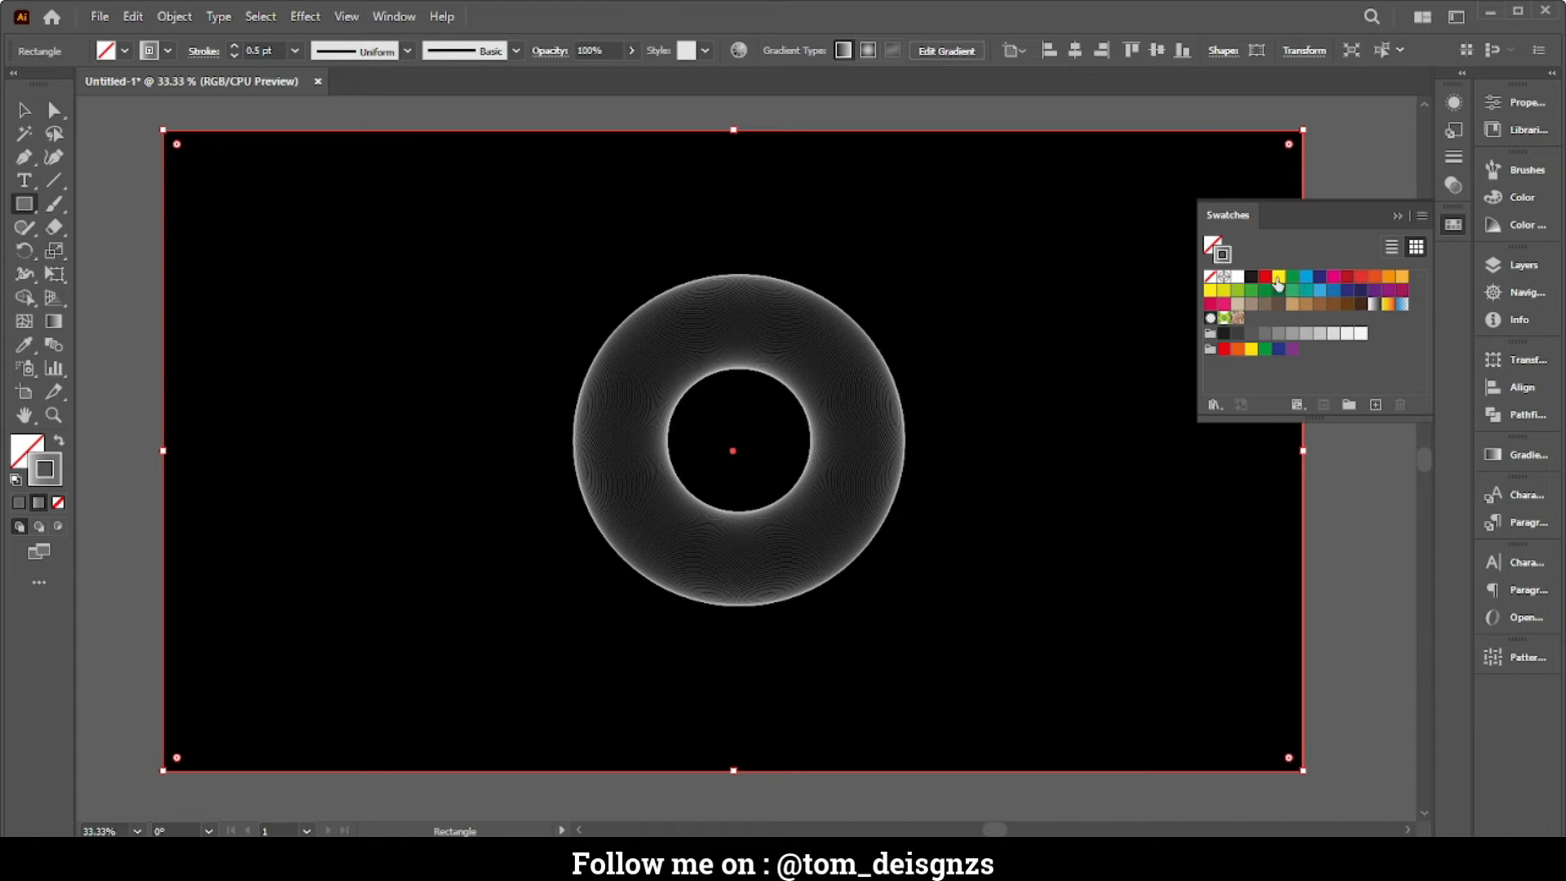
click(1263, 278)
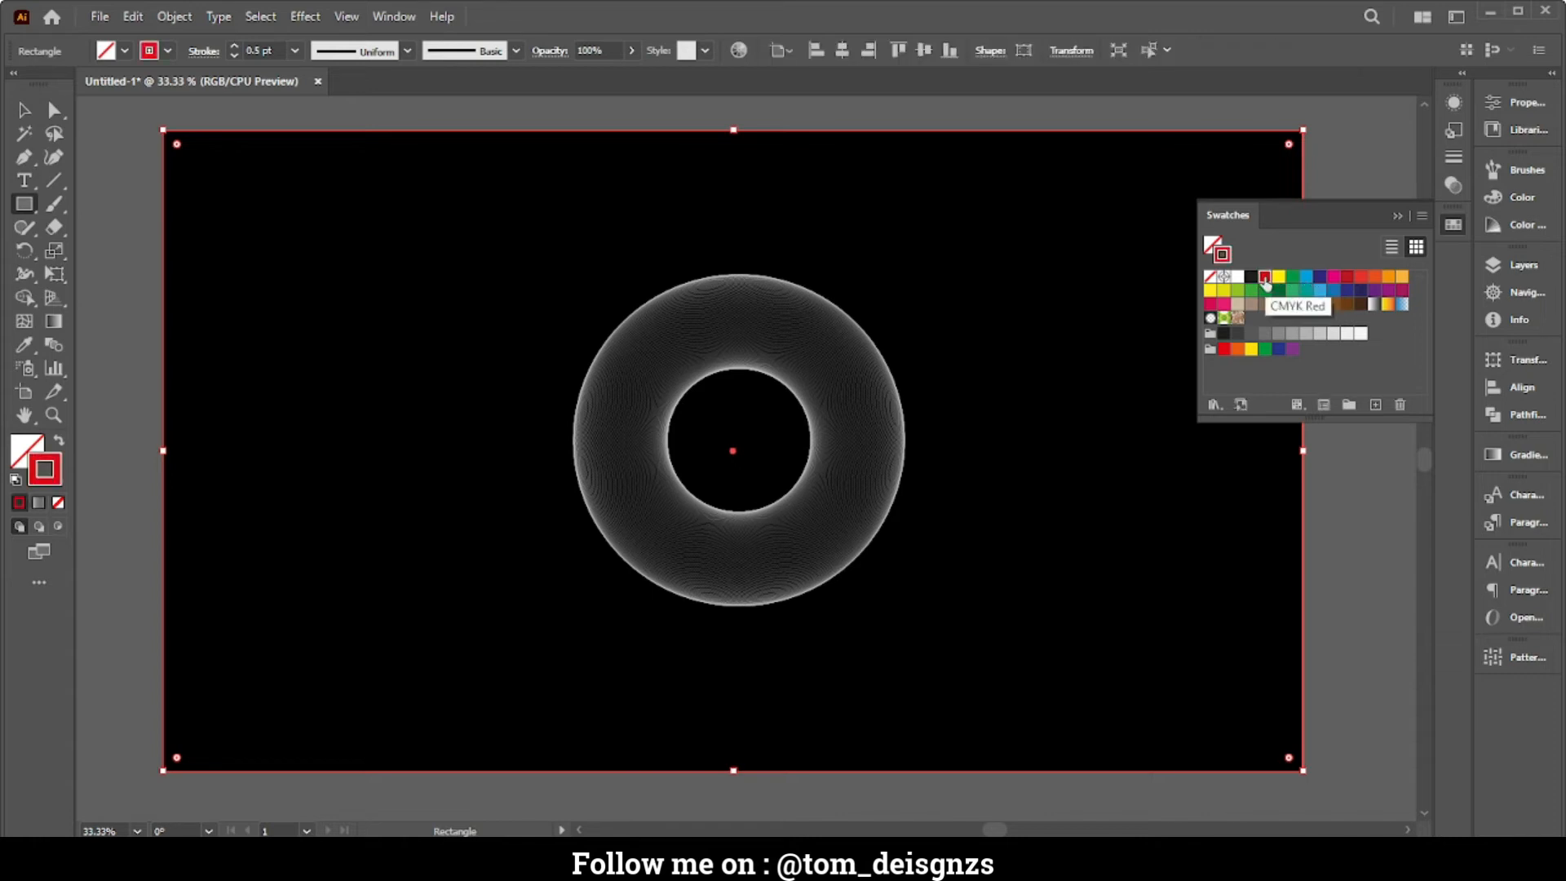
click(59, 443)
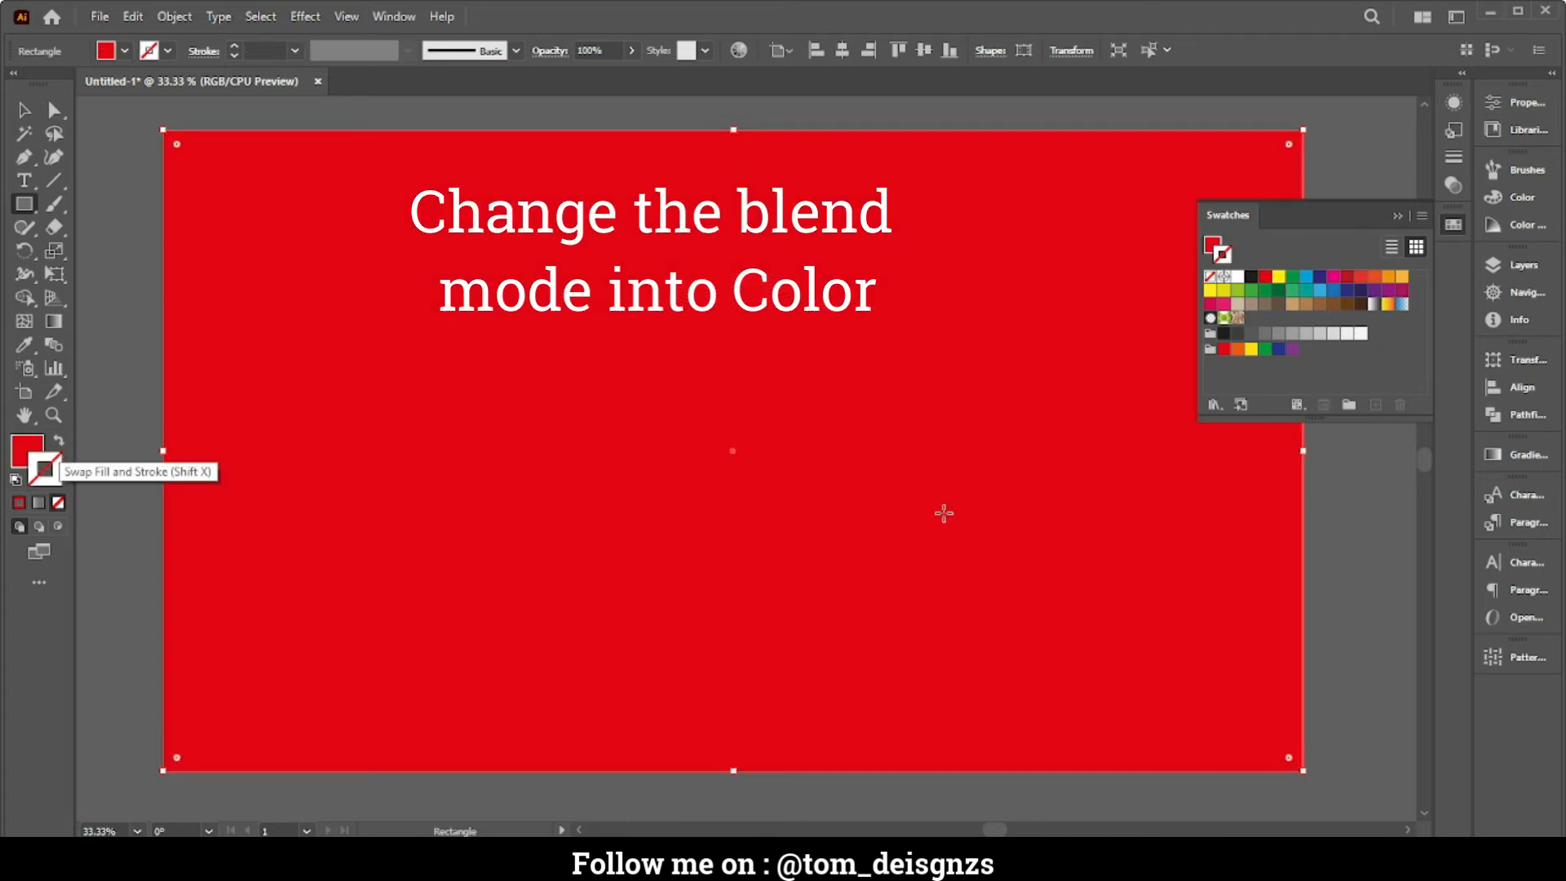
click(1398, 216)
Change the red rectangle's blending mode to Color
click(395, 16)
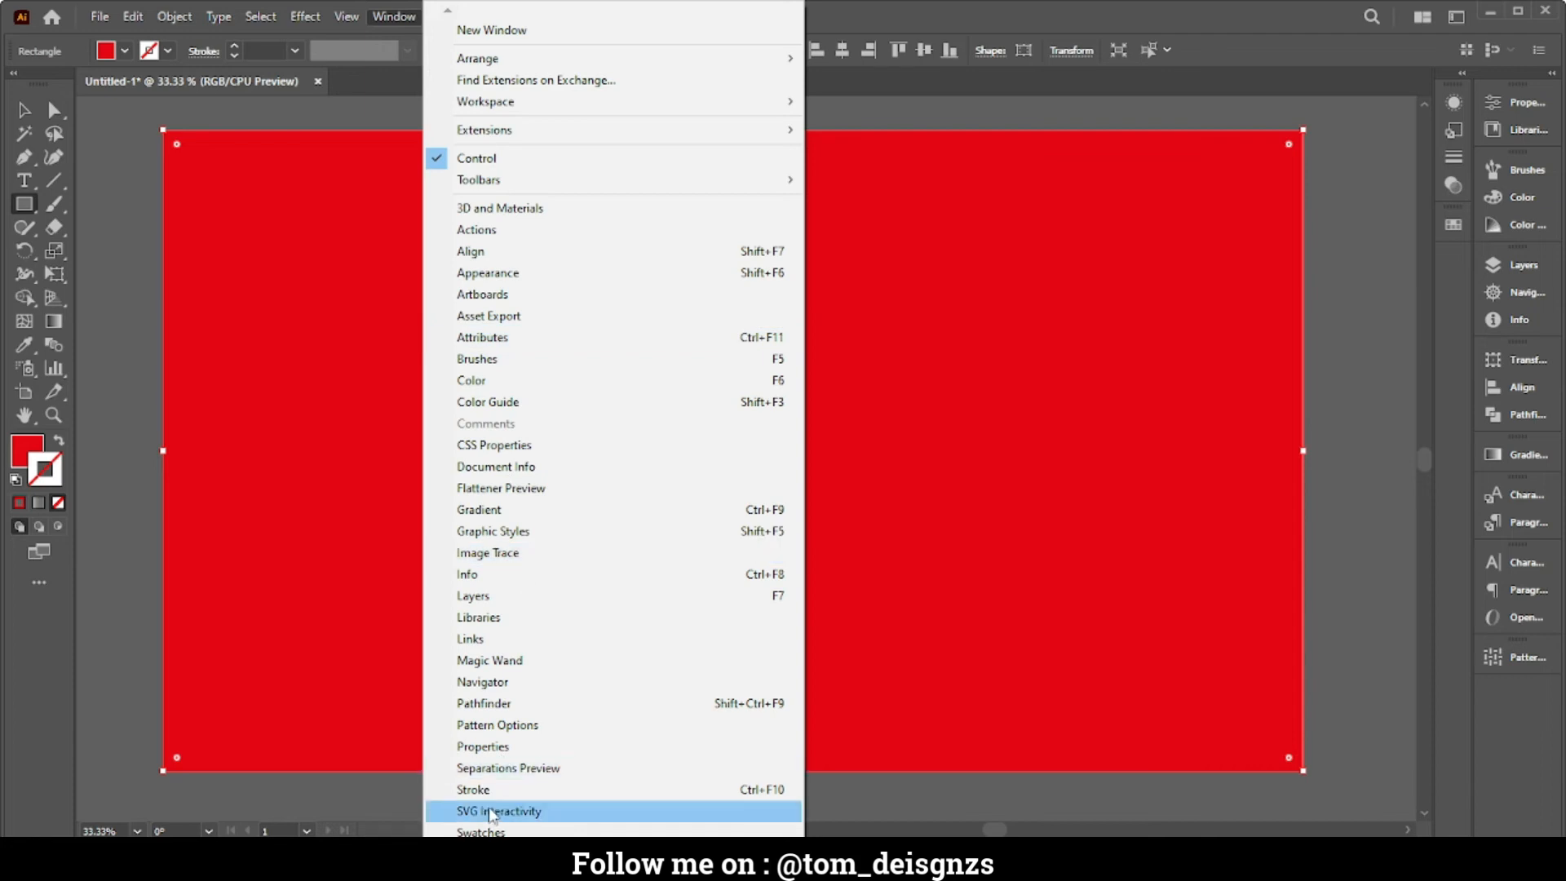
scroll(487, 832, down, 3)
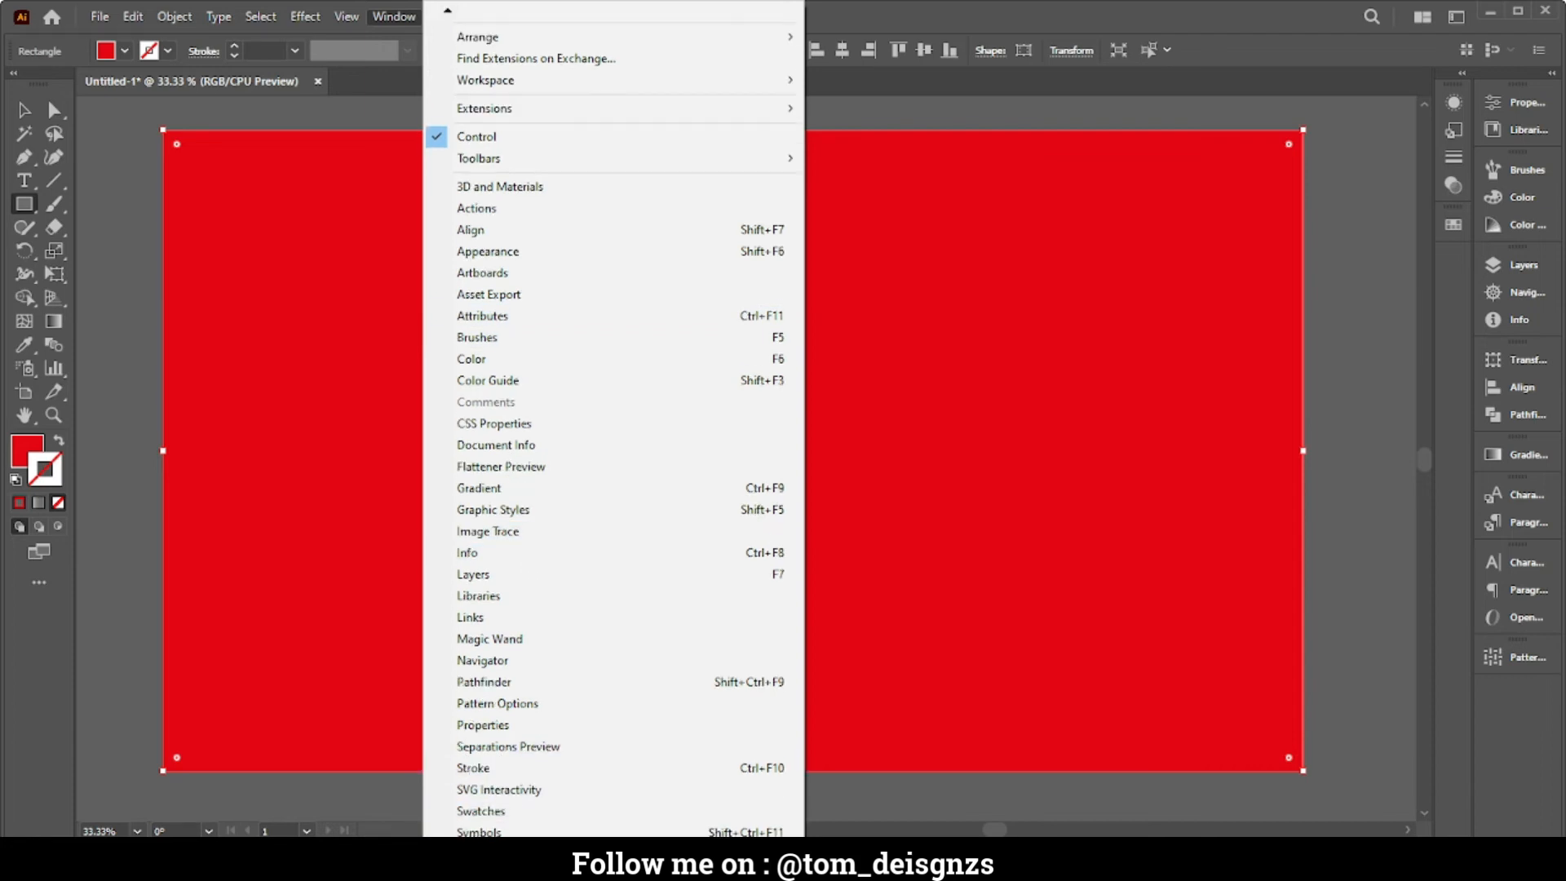
scroll(487, 824, down, 3)
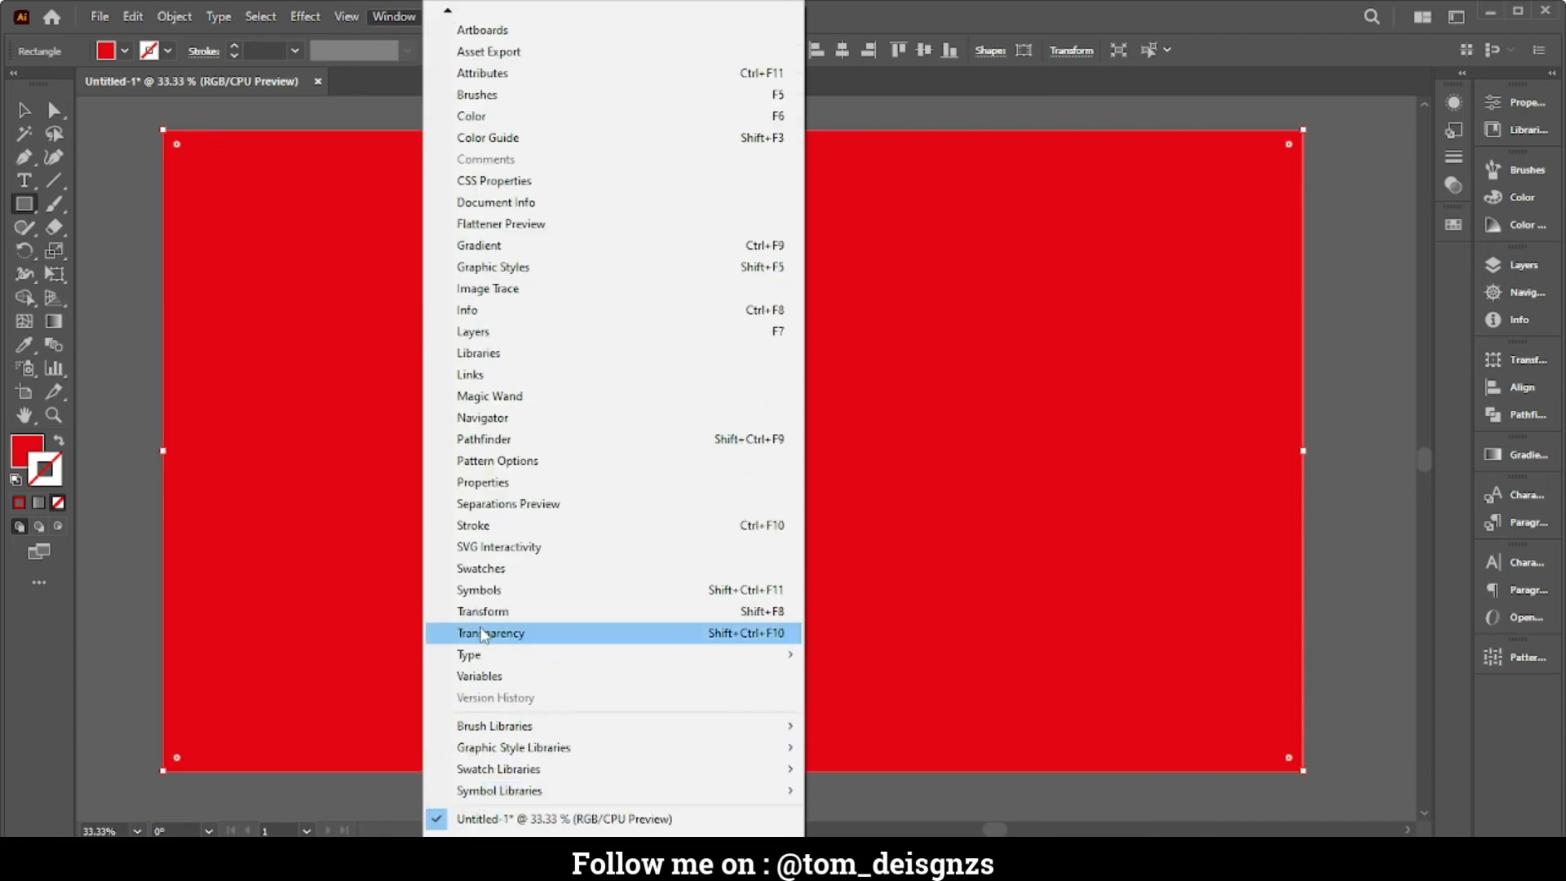
click(490, 633)
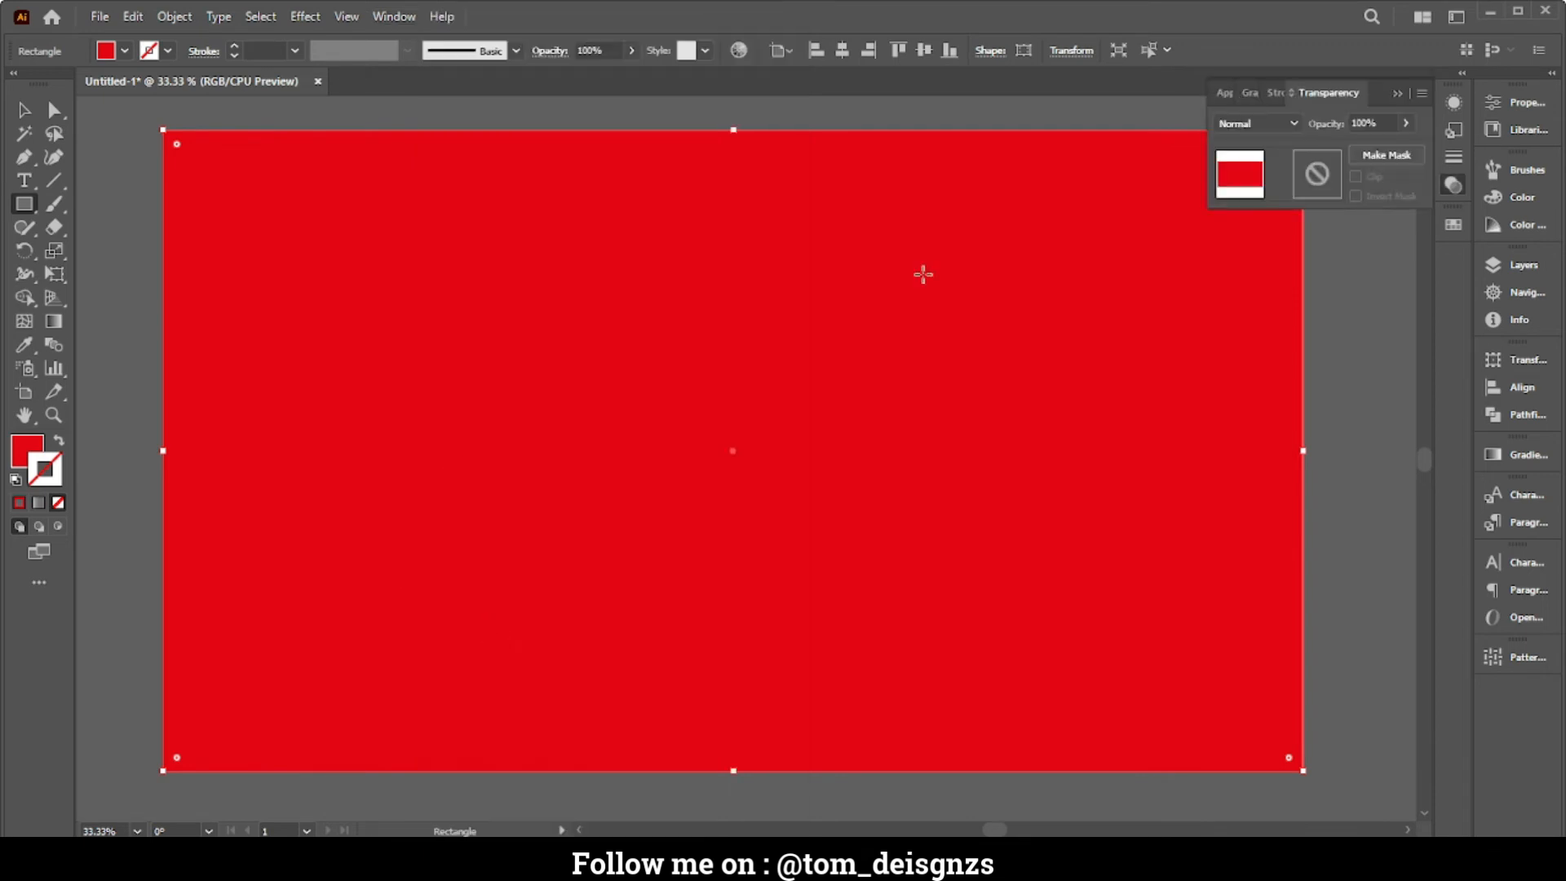
click(1296, 125)
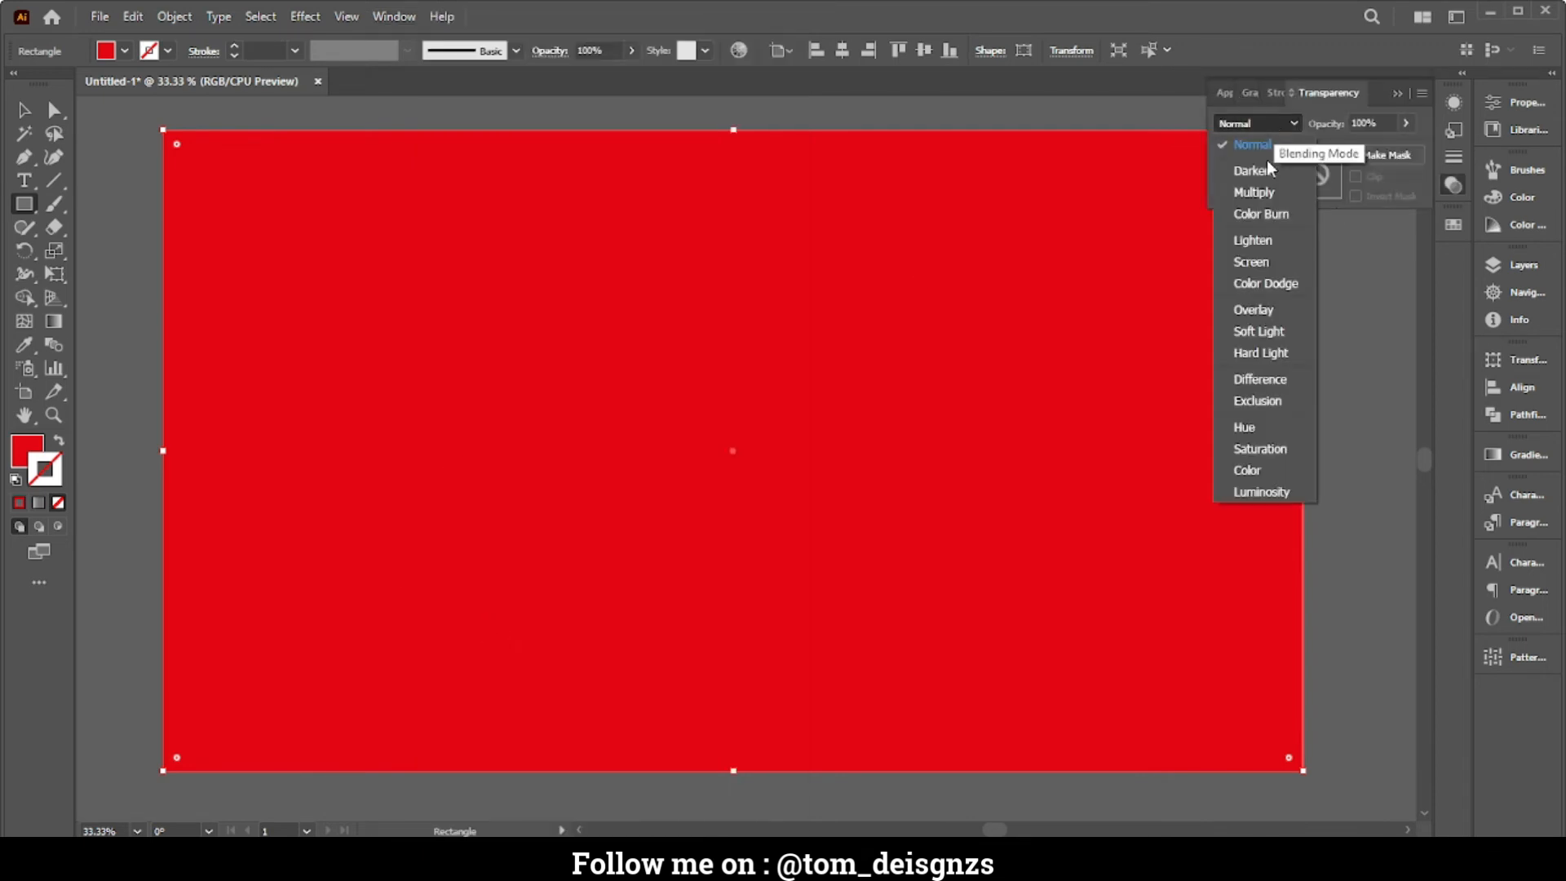
click(1256, 468)
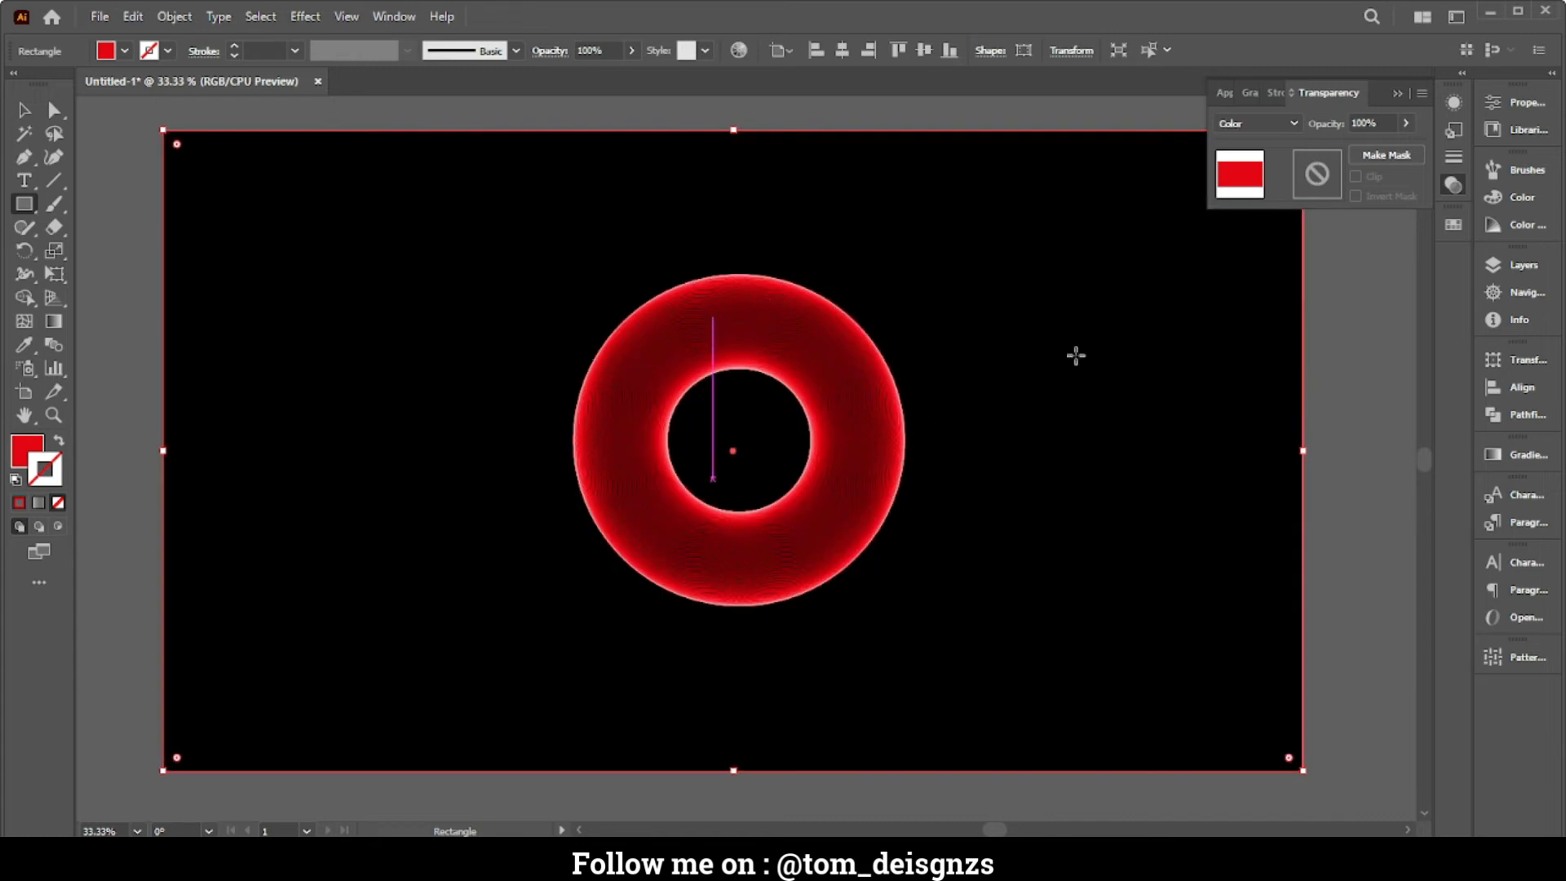
click(1395, 95)
Add gradient mesh points to the red rectangle at the ring's upper-left and lower-right edges
click(24, 109)
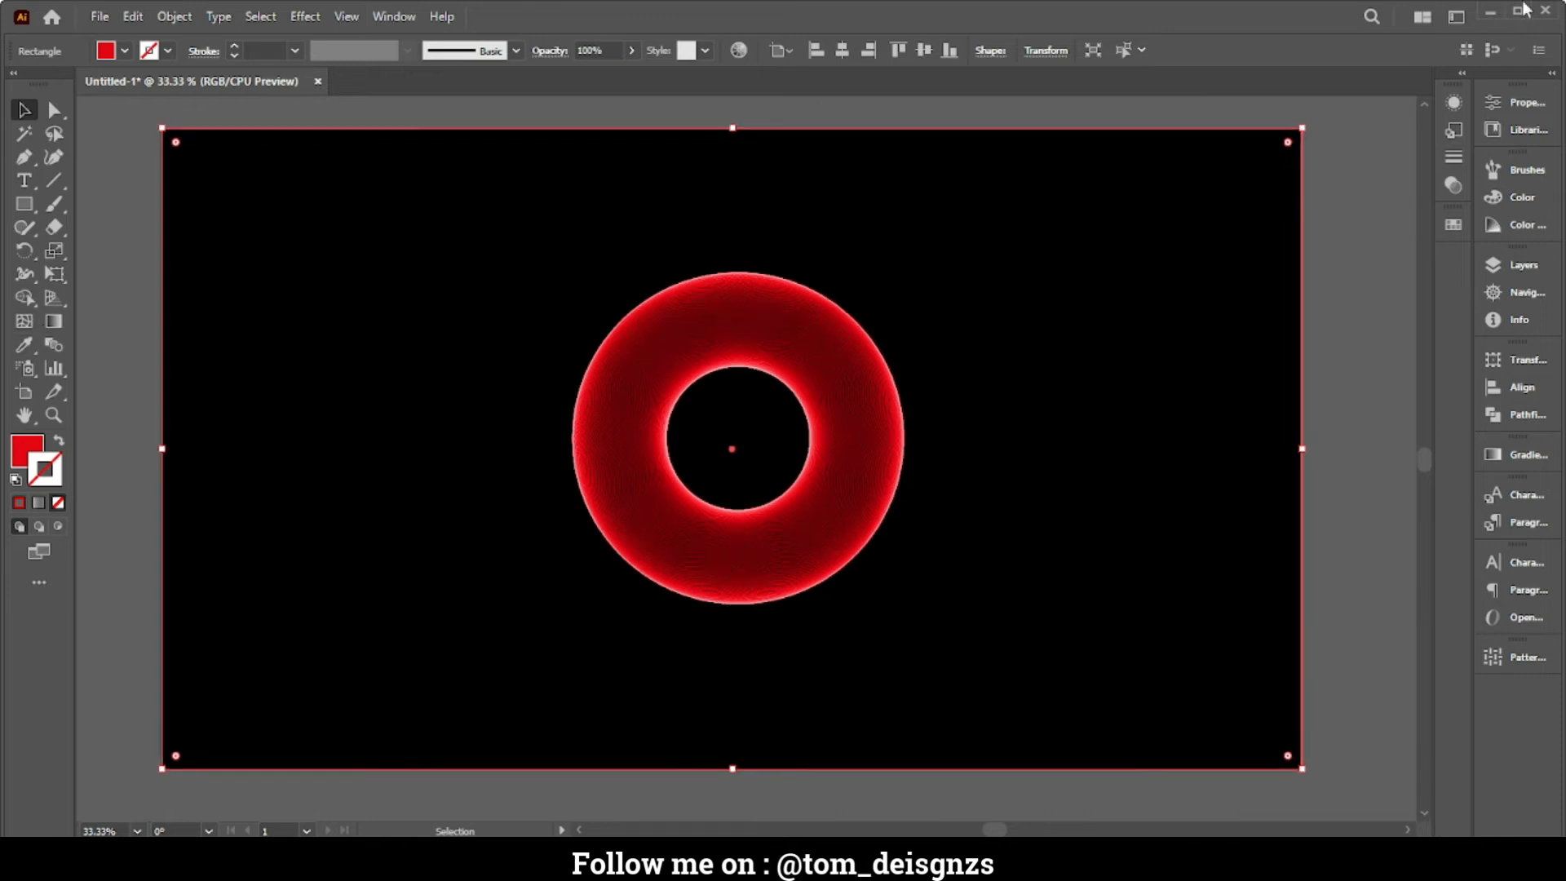
click(20, 324)
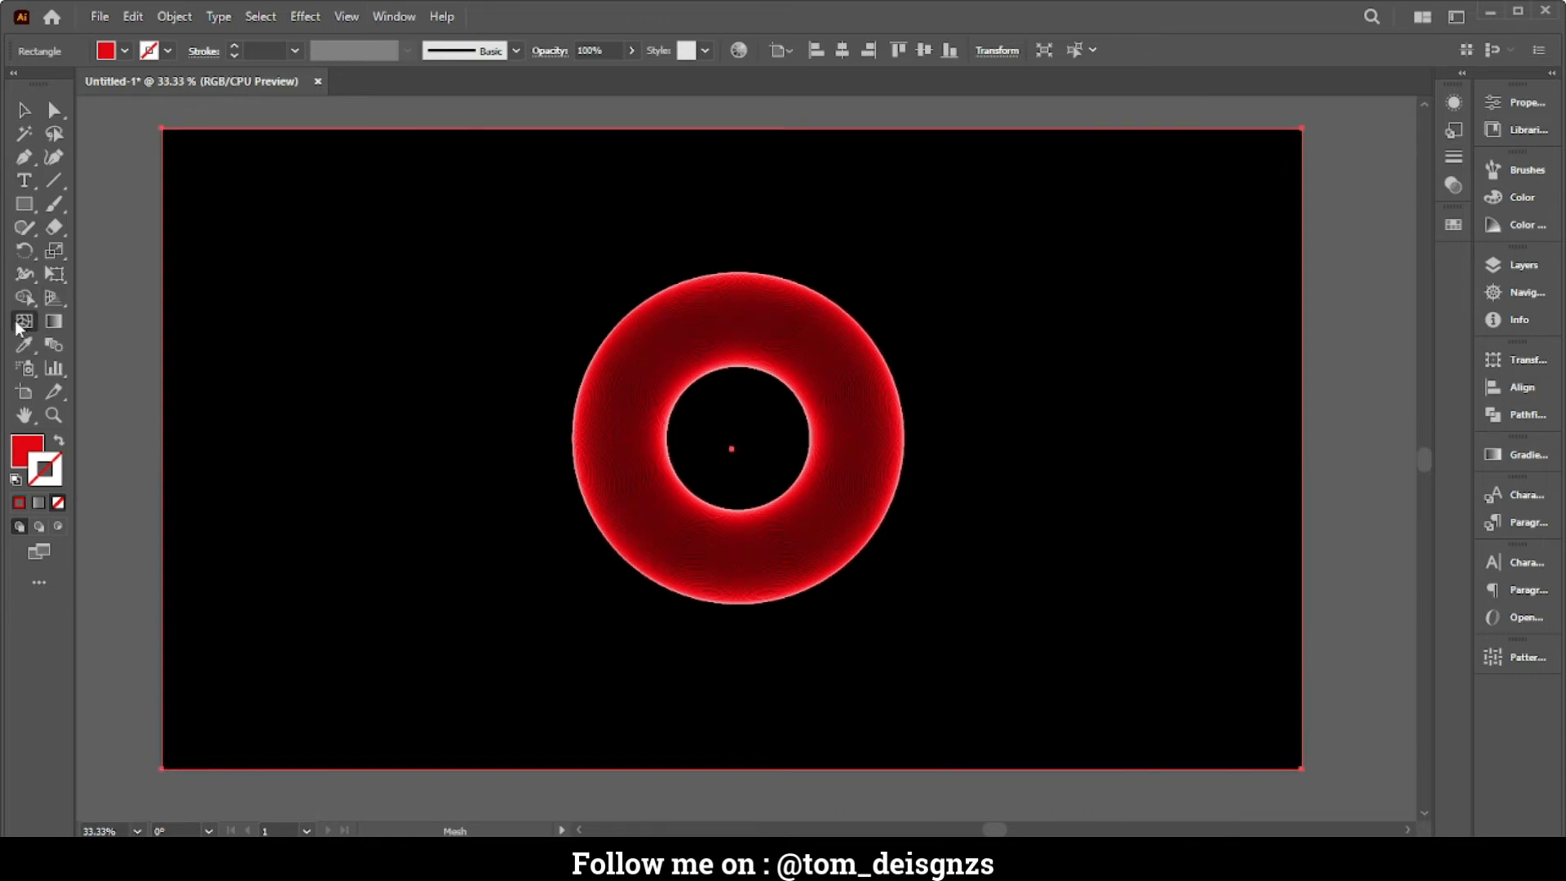
click(619, 317)
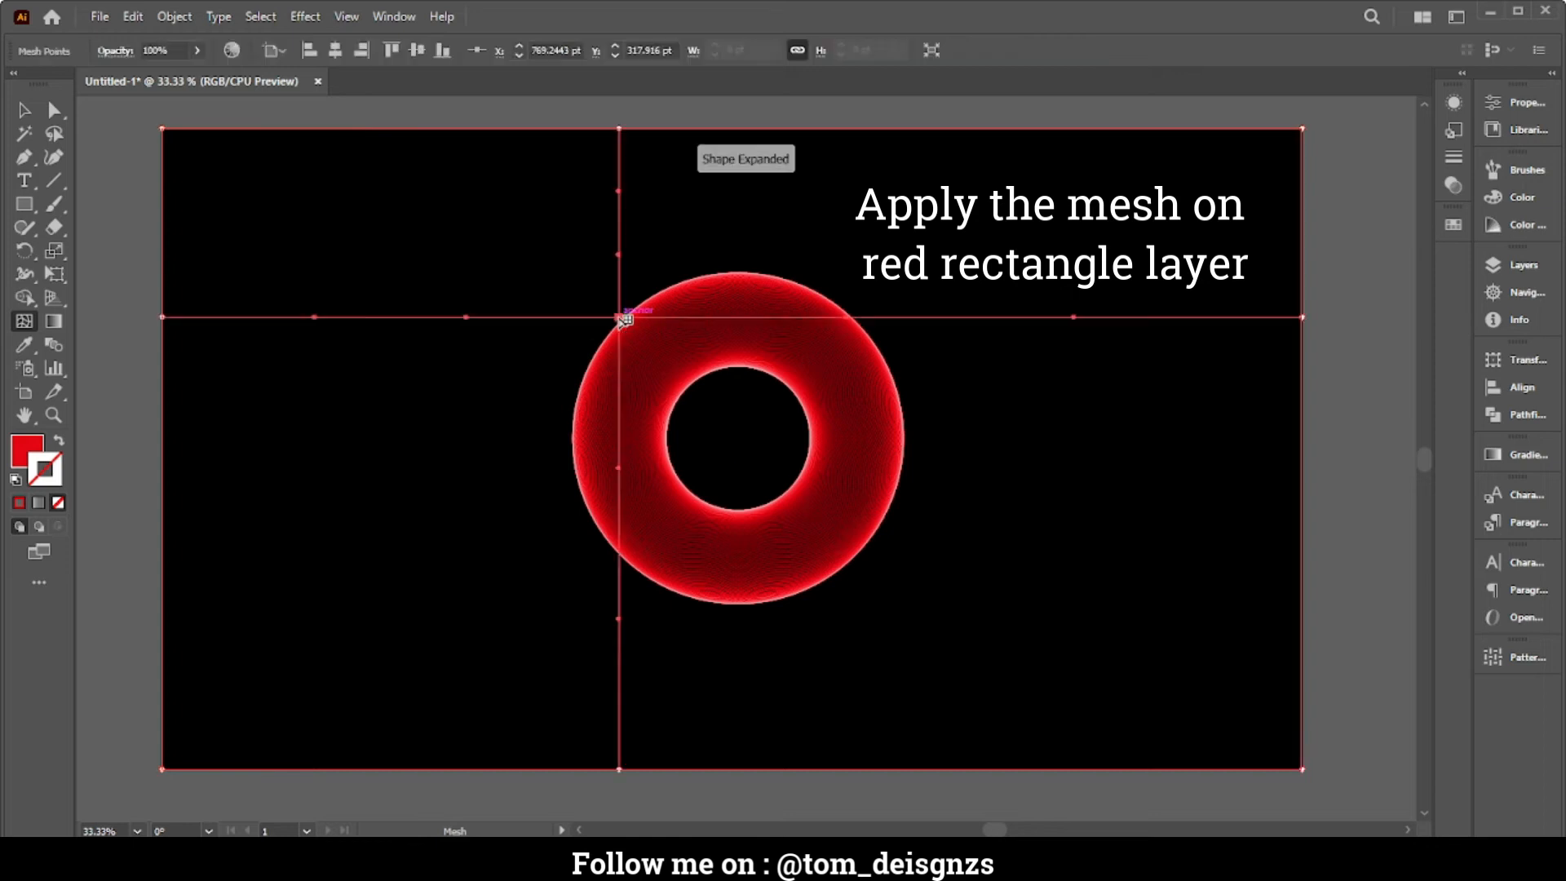
click(839, 575)
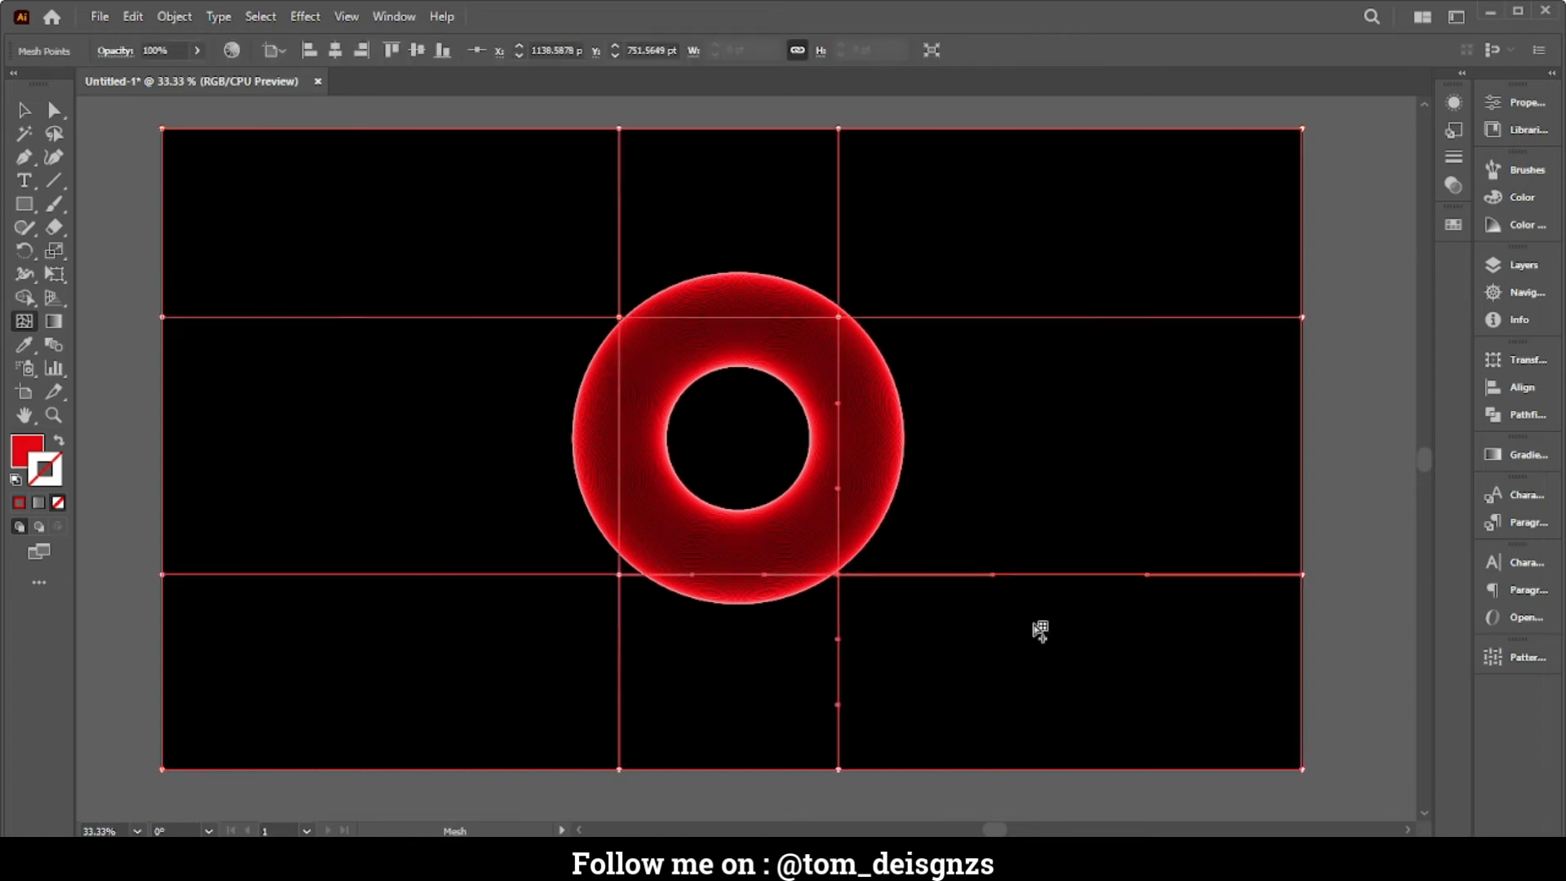
Color the mesh point at the ring's upper-left edge green
click(53, 110)
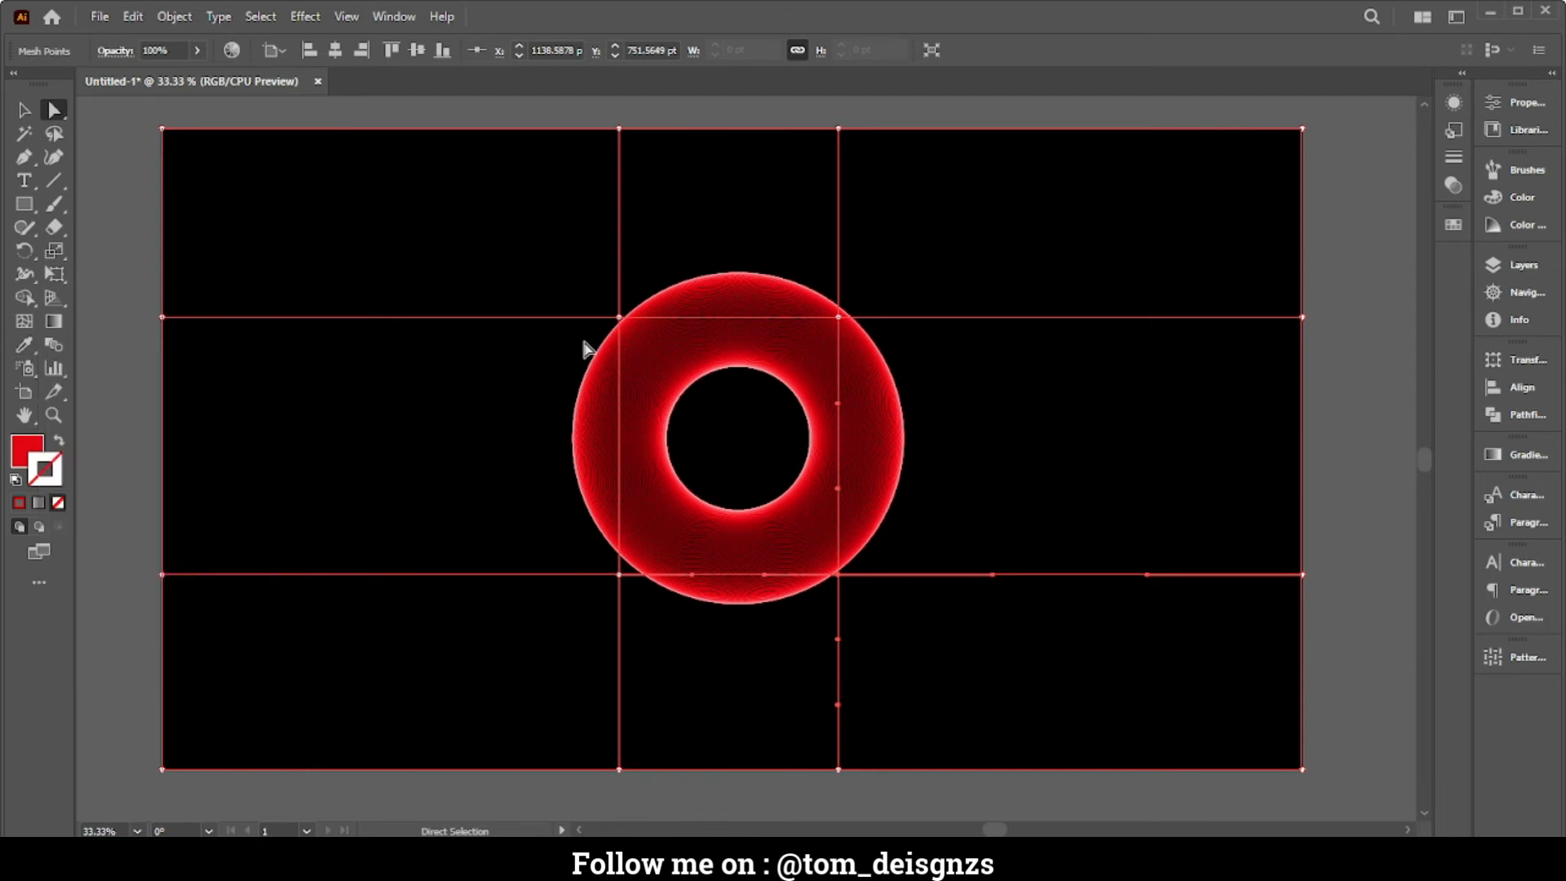
click(620, 317)
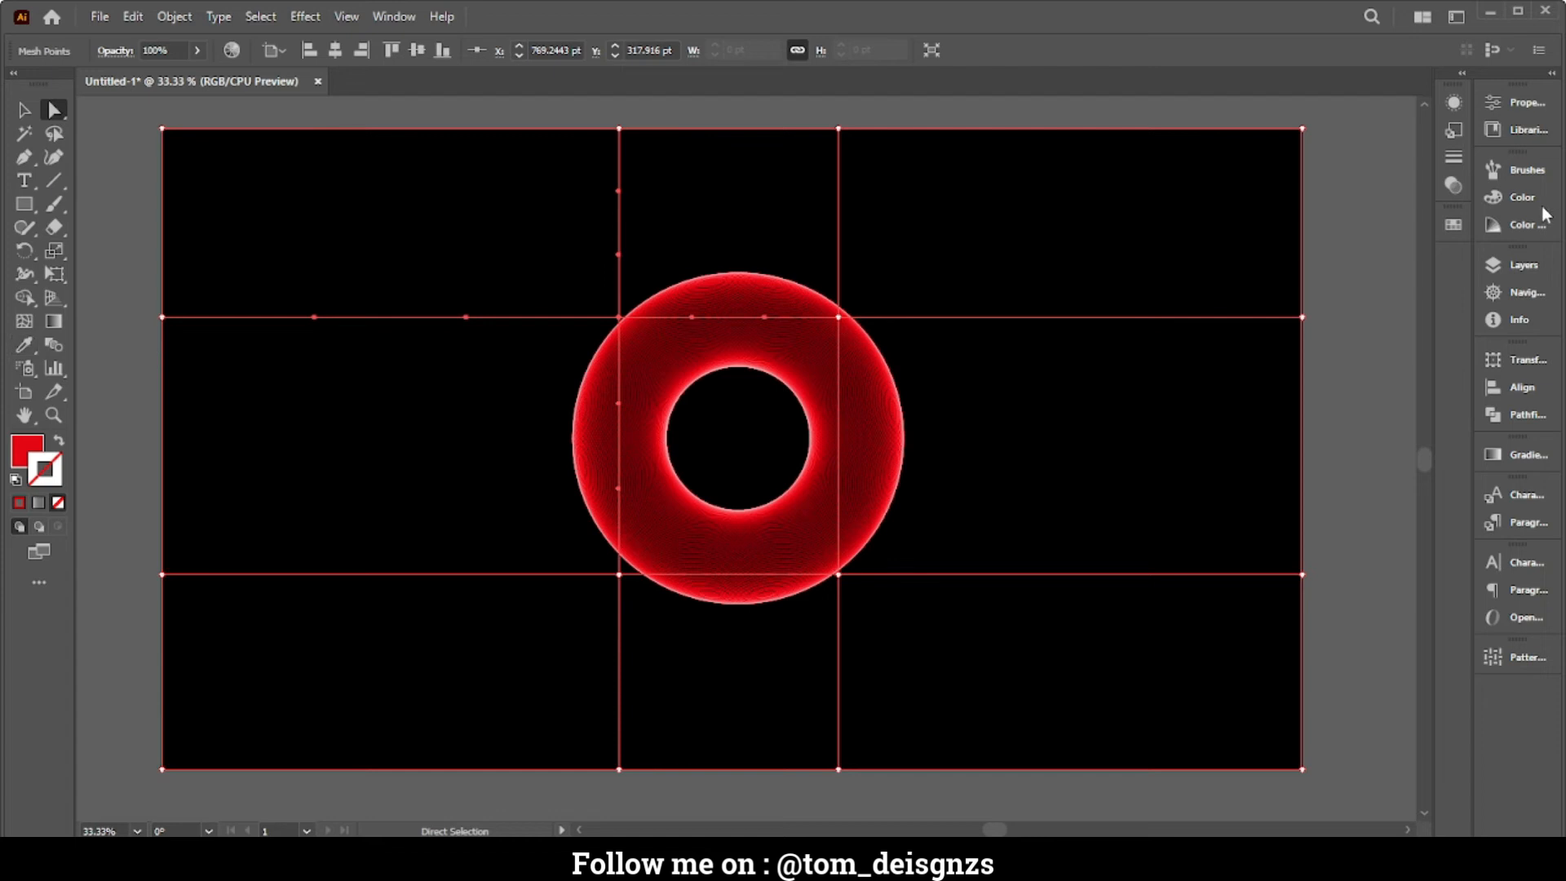
click(1454, 225)
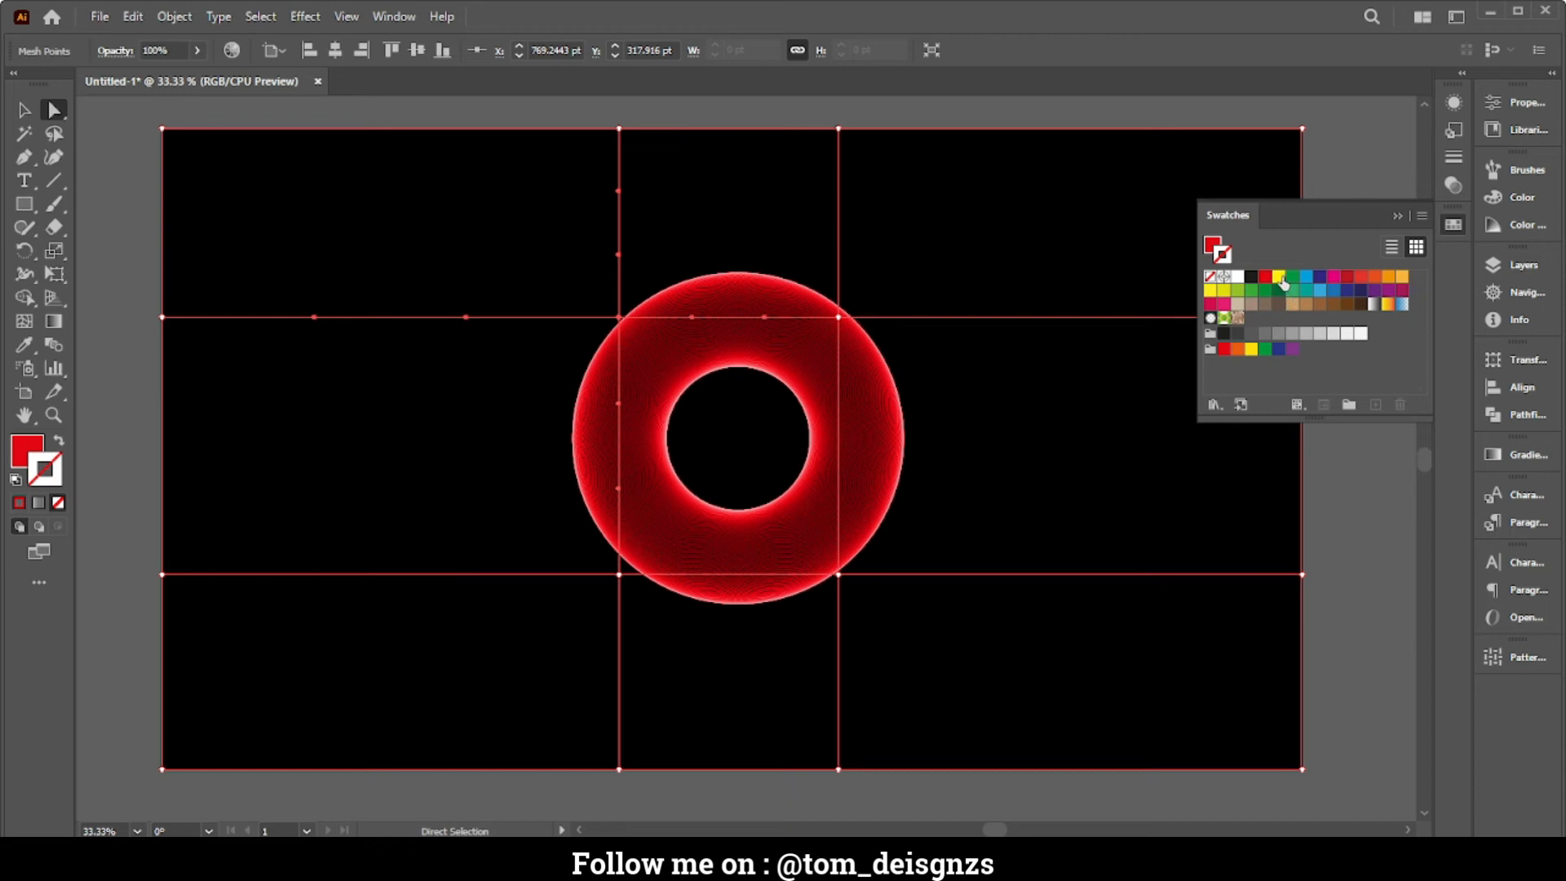
click(29, 453)
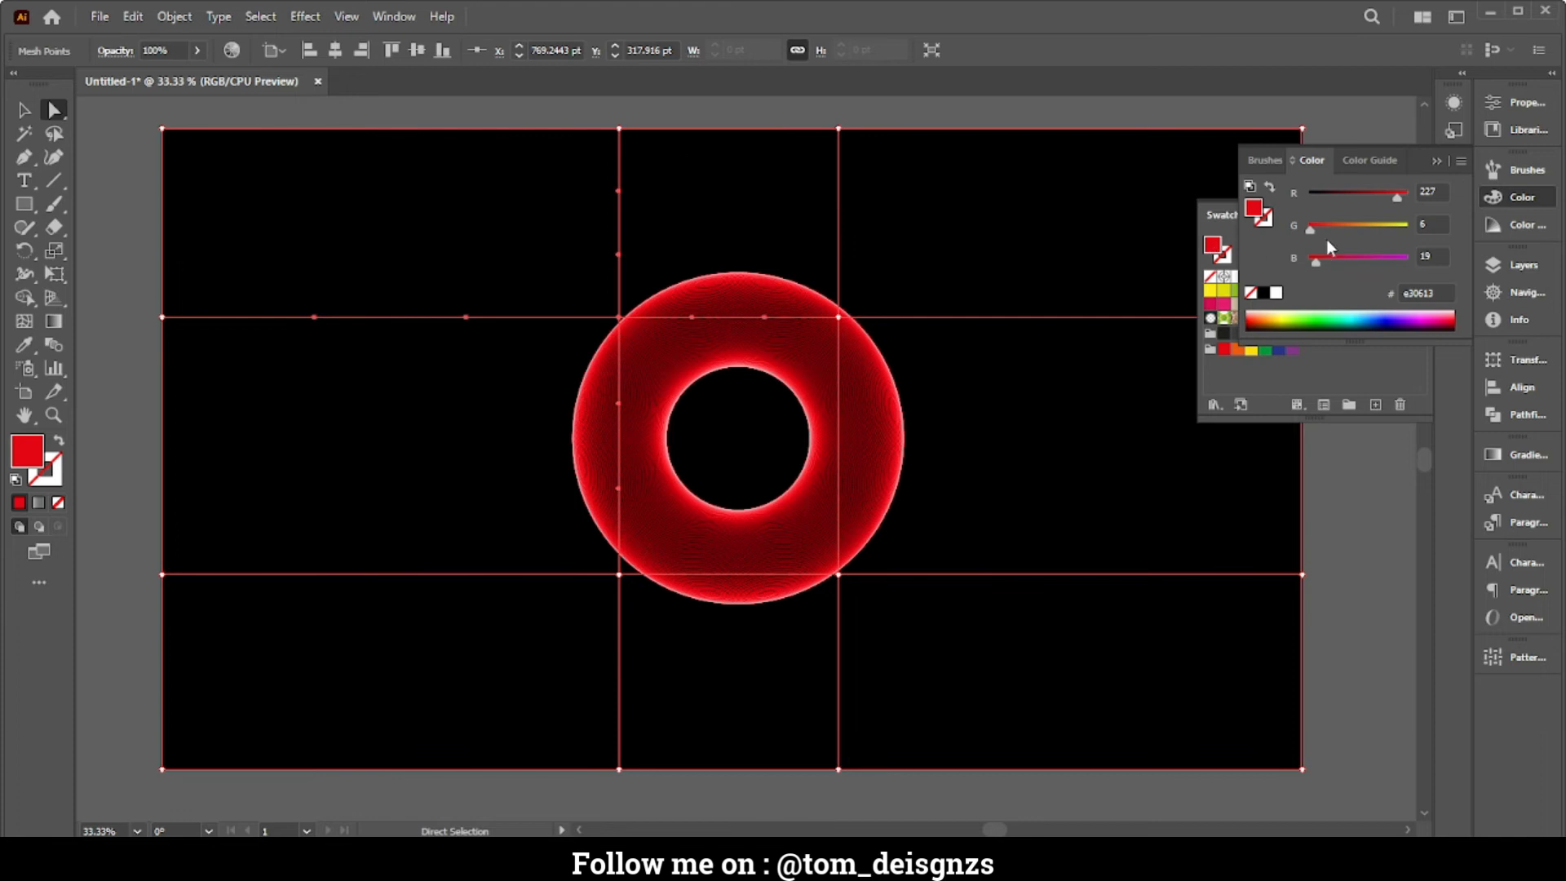
click(1436, 160)
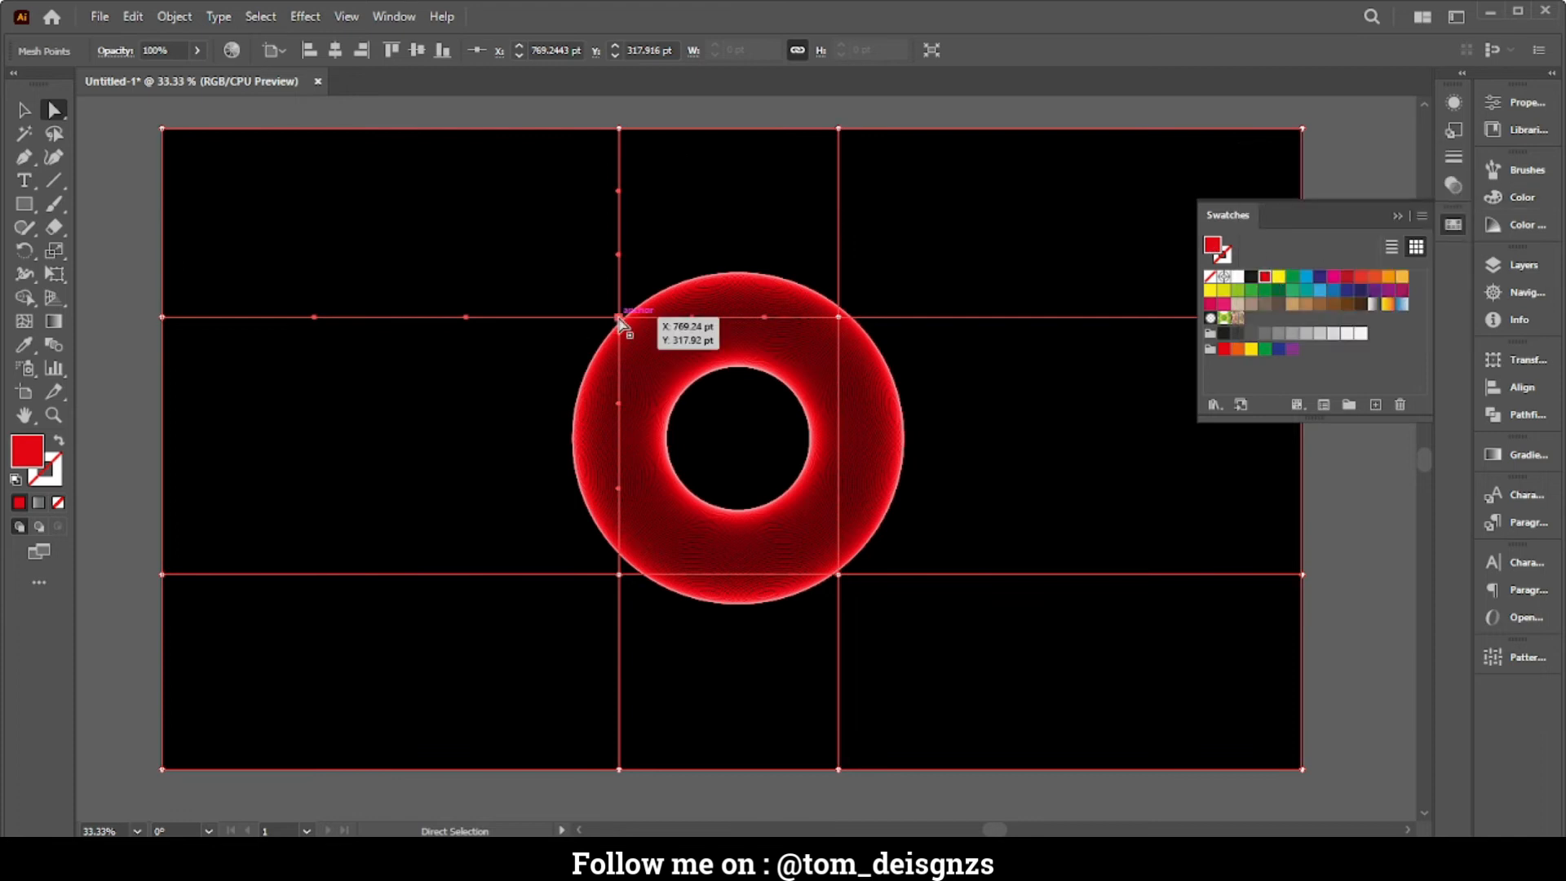
scroll(621, 336, up, 1)
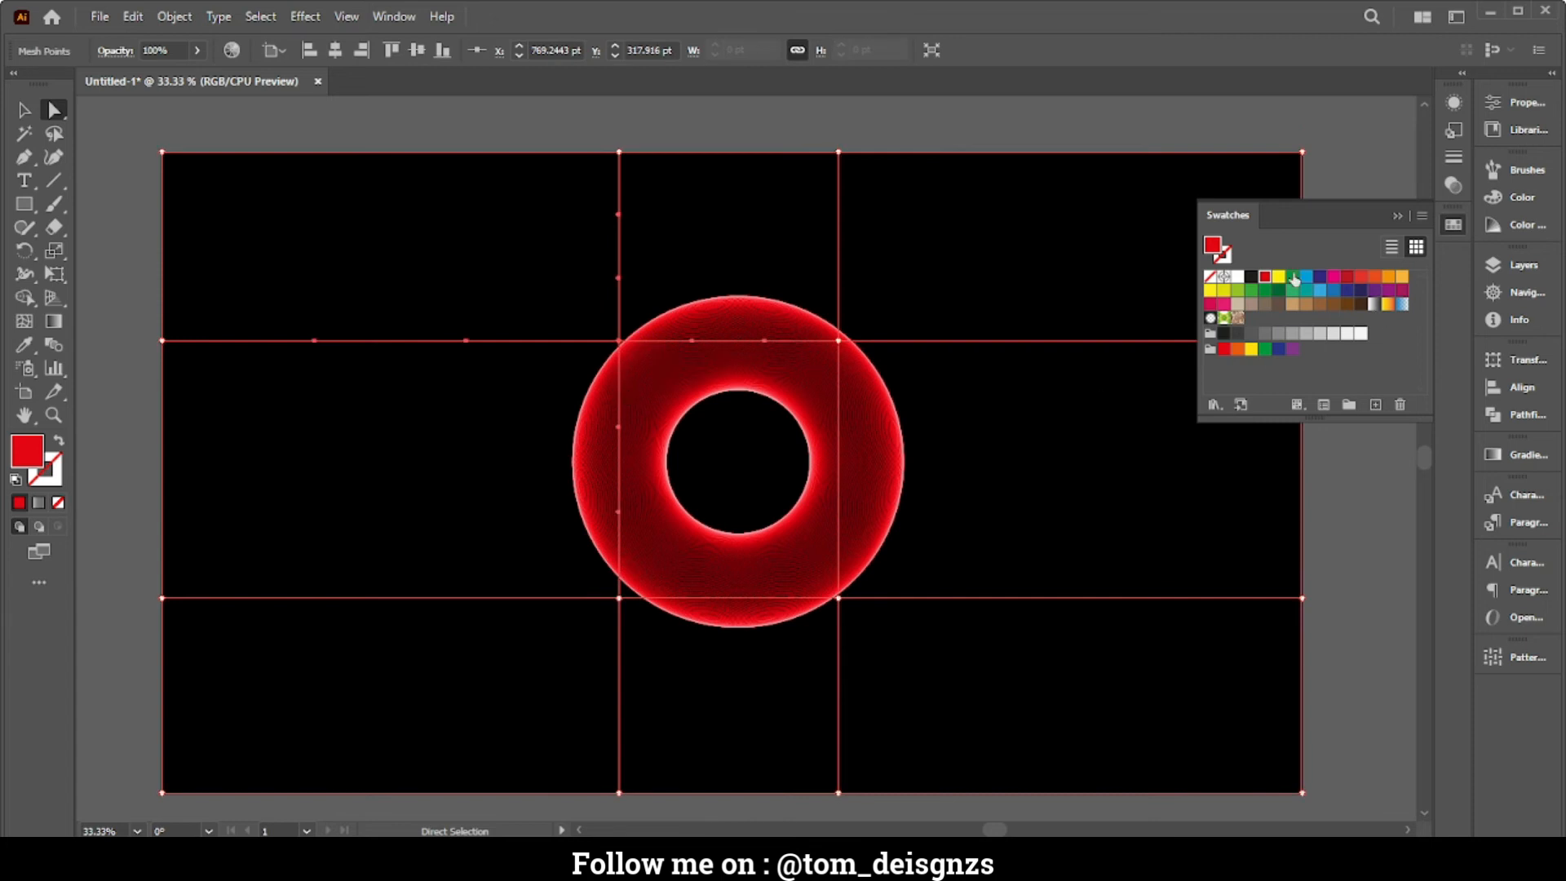
click(1294, 277)
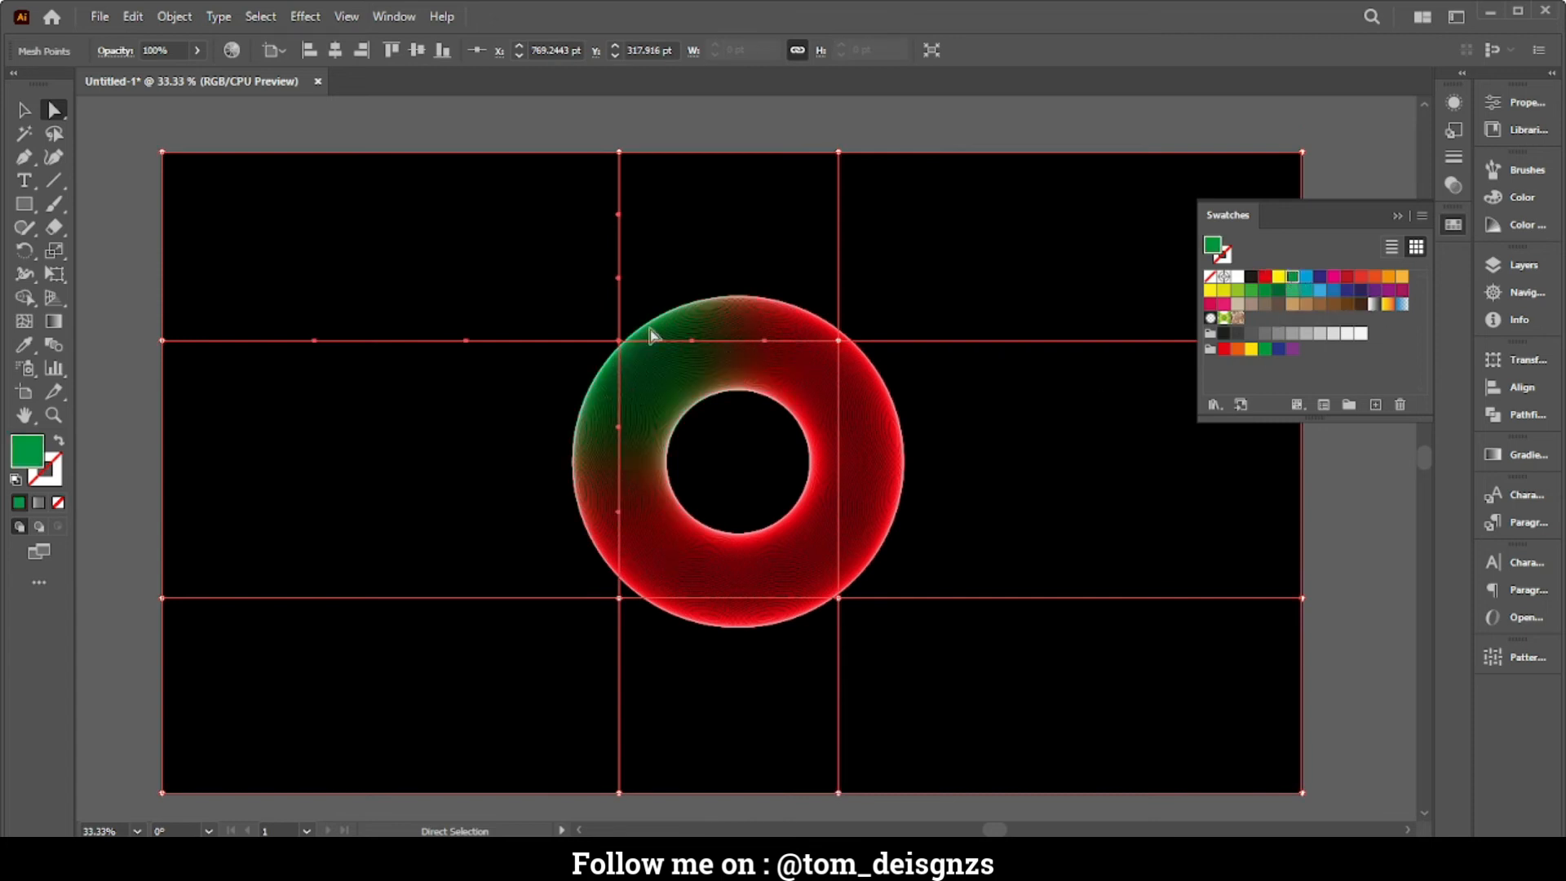
Color the mesh point at the ring's lower-right edge magenta and the one at its lower-left edge yellow
click(838, 598)
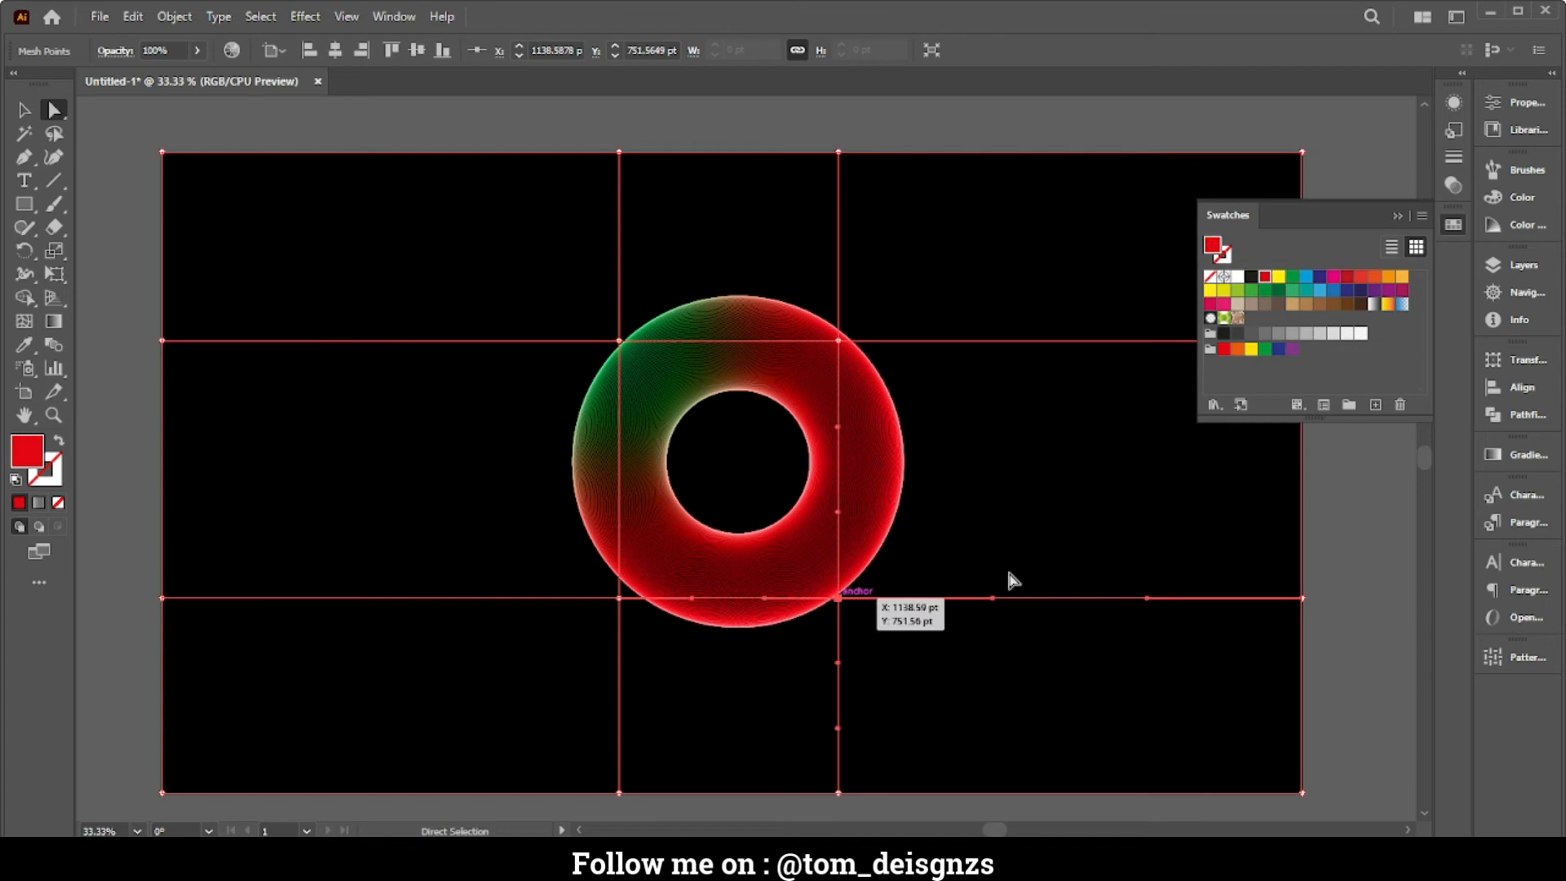
click(1334, 277)
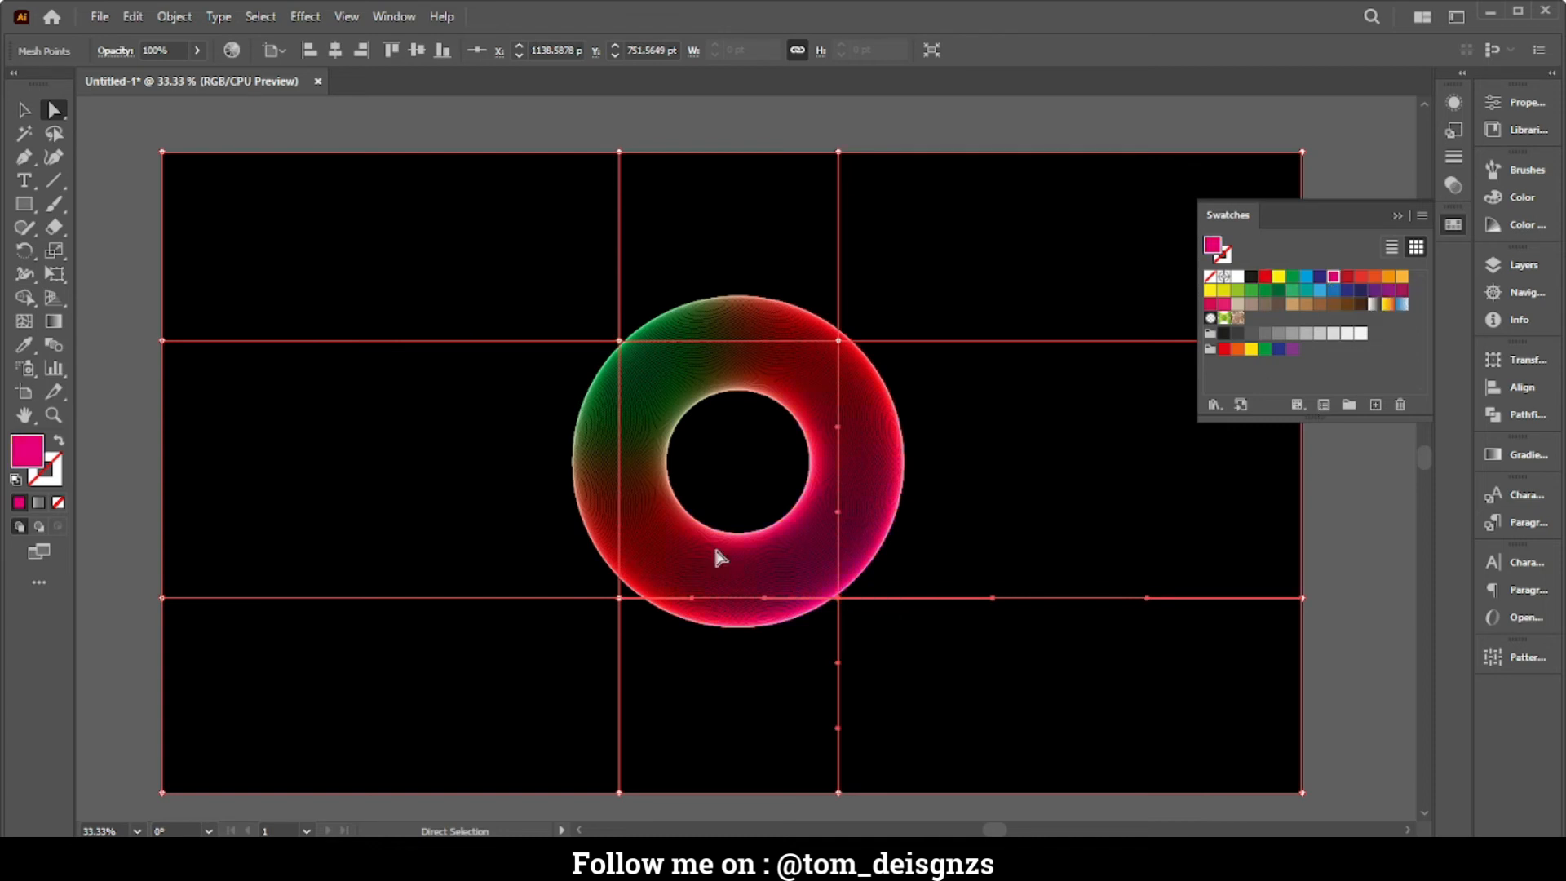
click(619, 599)
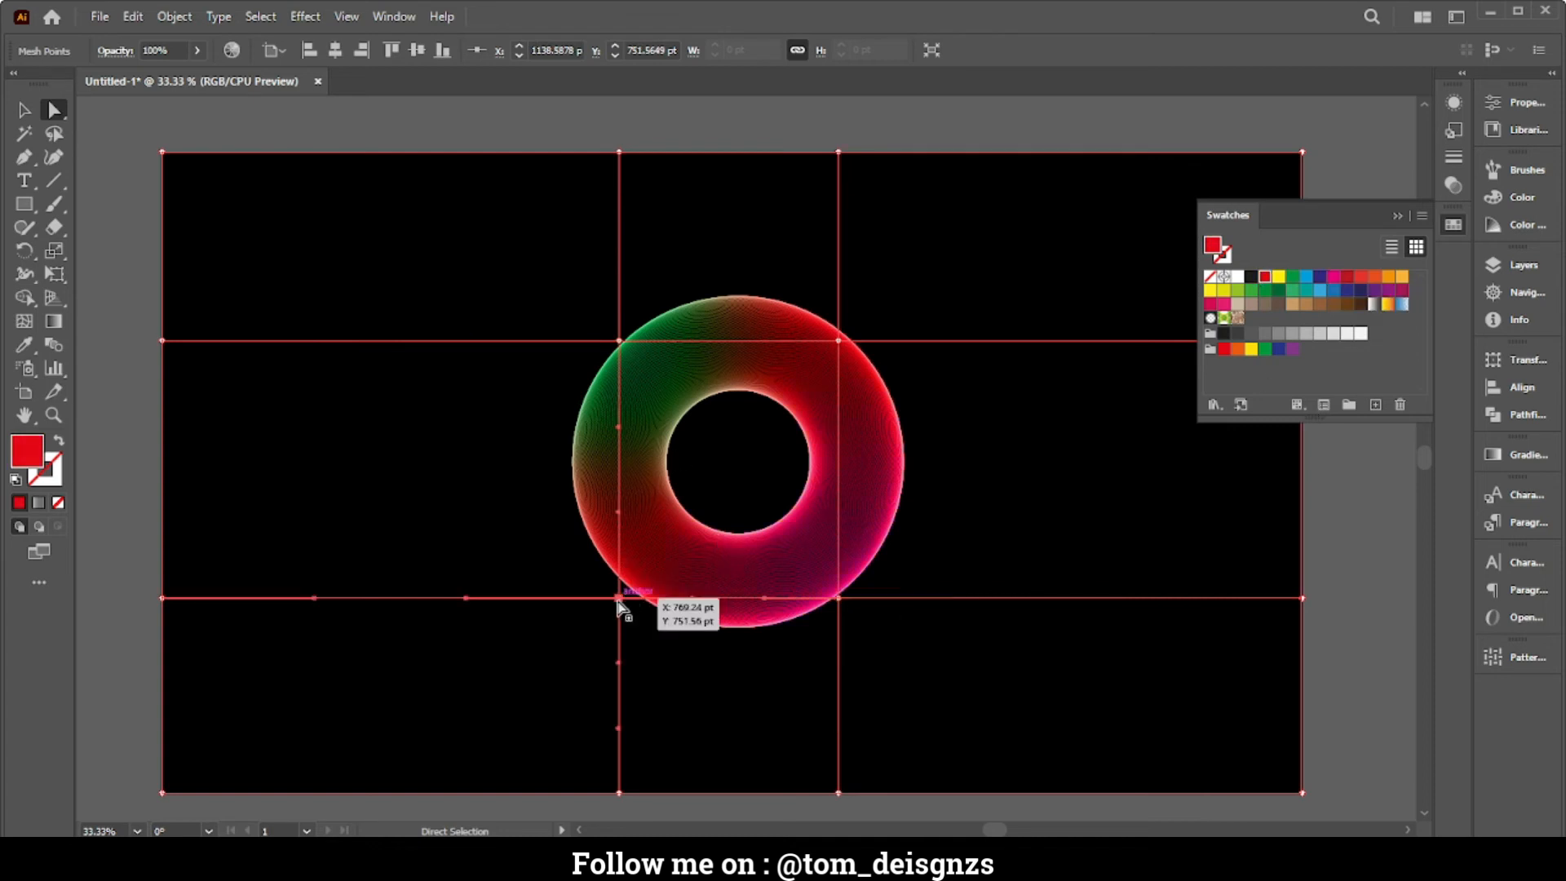
click(1210, 291)
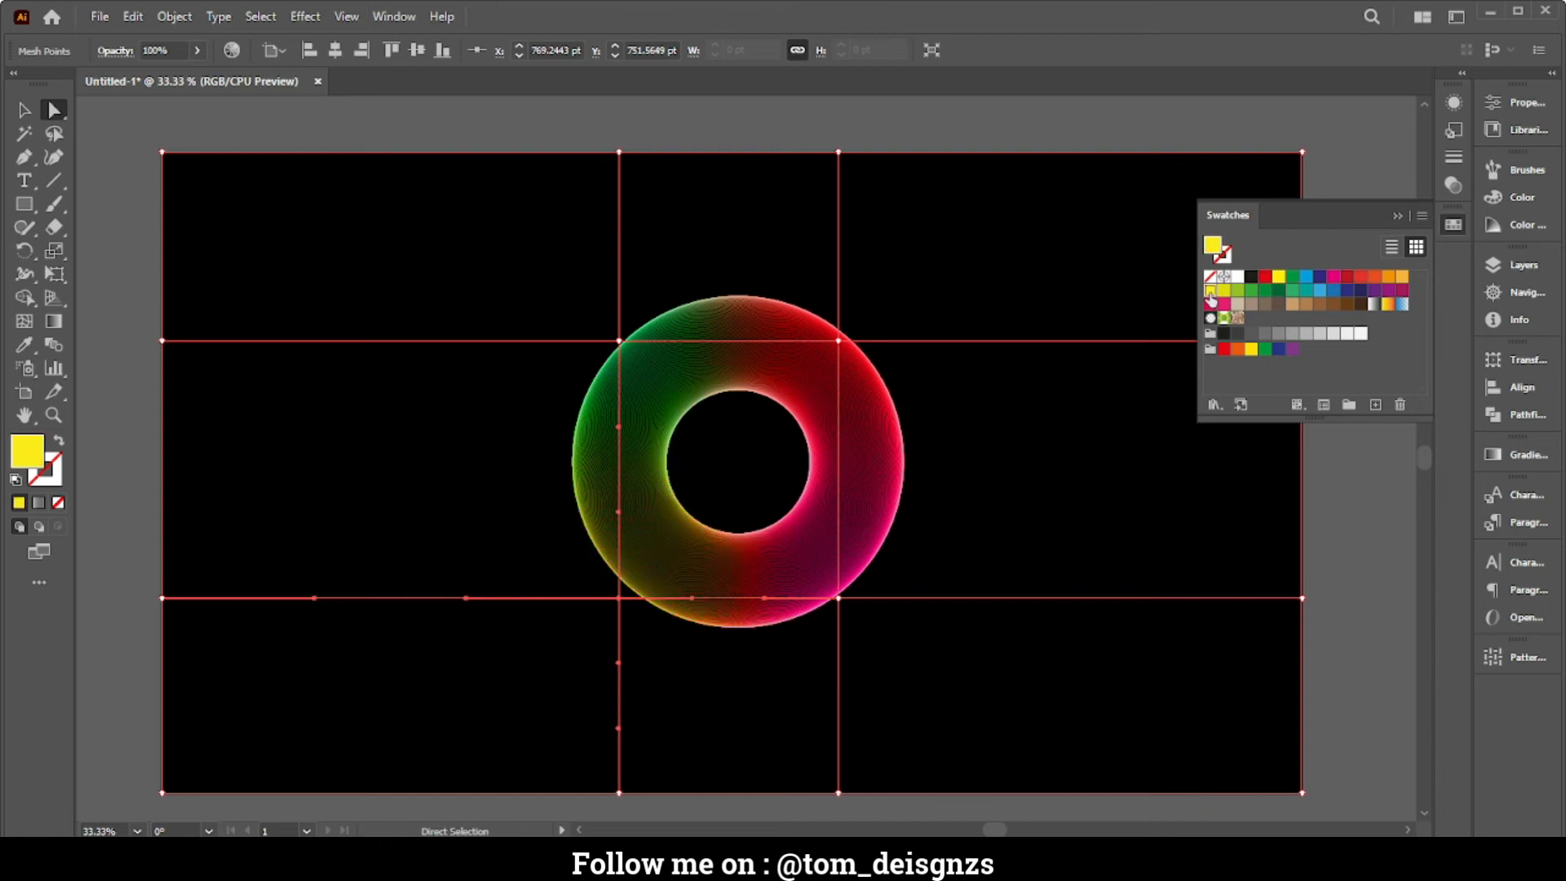
Recolor the ring's lower-right mesh point light red, color the upper-right one light orange, and deselect the mesh
click(839, 599)
click(1361, 278)
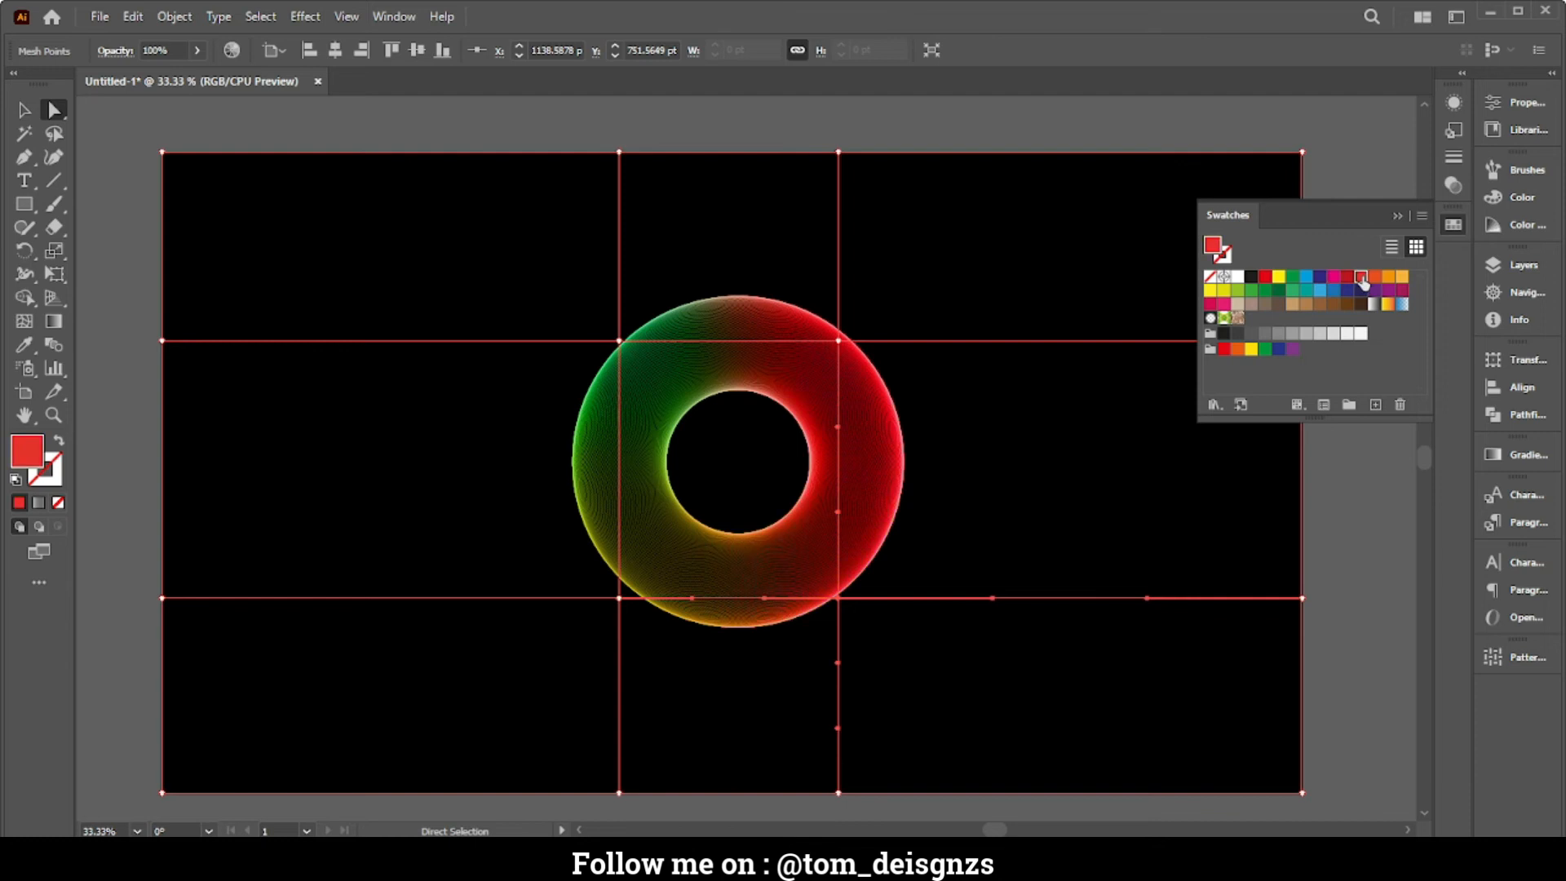
click(839, 341)
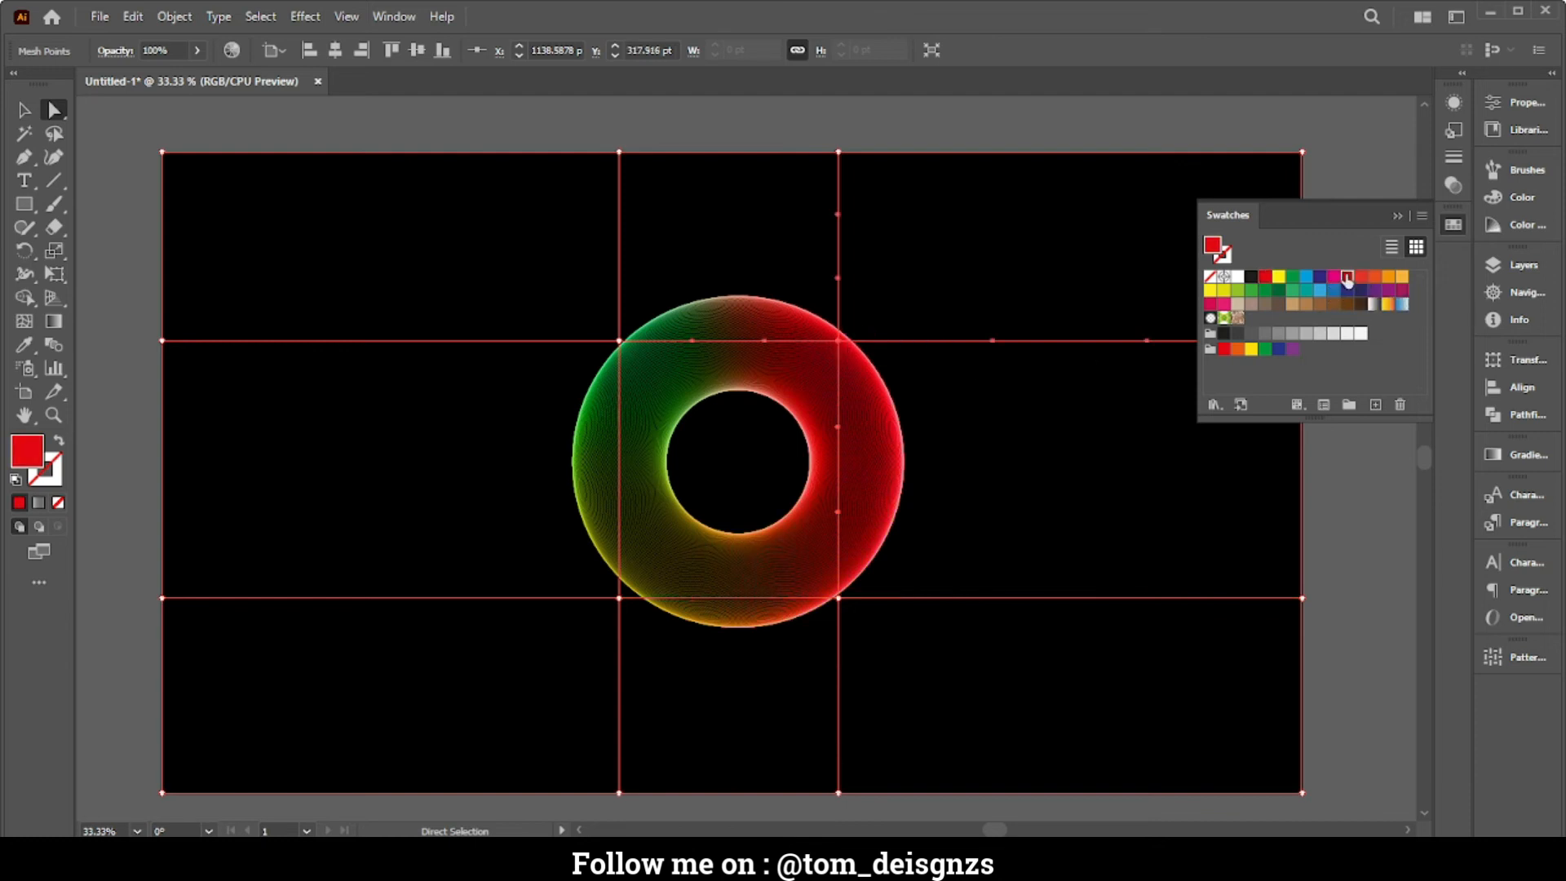
click(1401, 278)
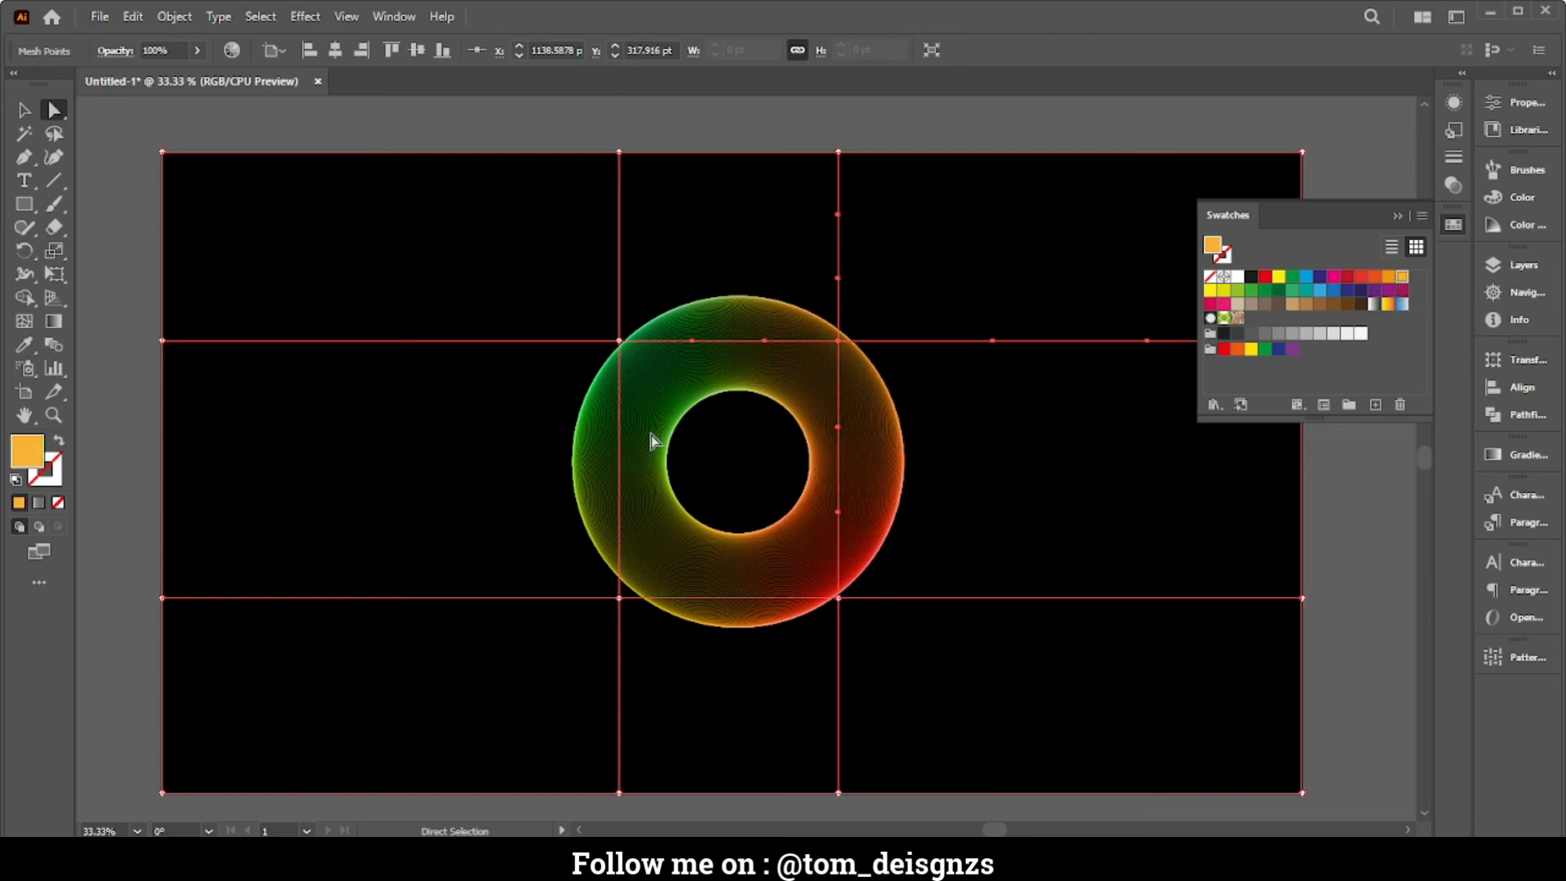
click(846, 134)
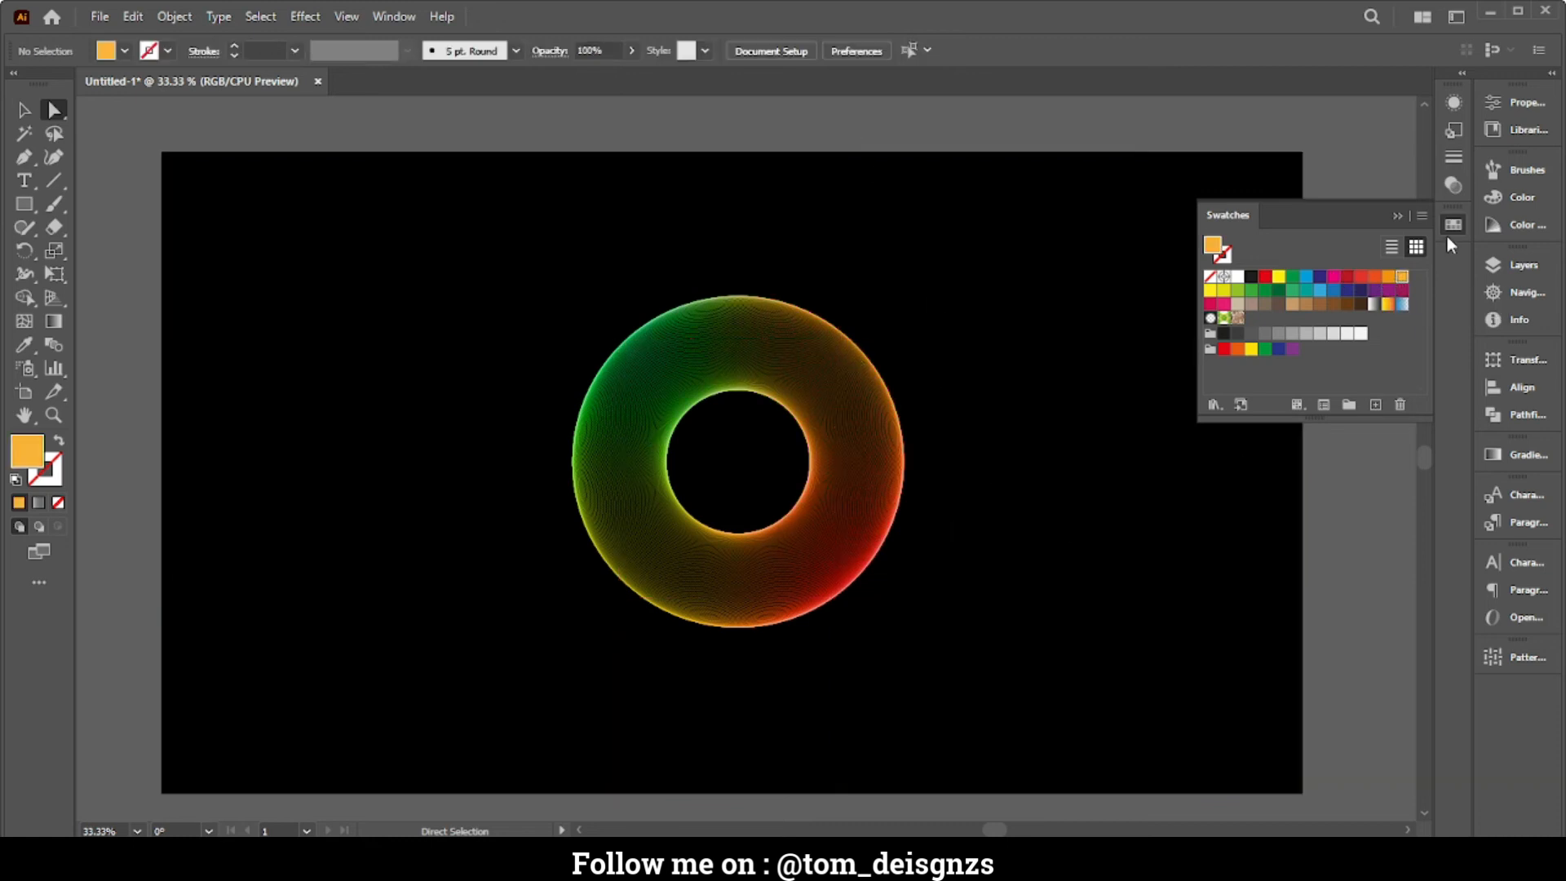
click(1404, 216)
Add mesh points on the line through the ring's left side at mid-height and on the upper line at the ring's centre
scroll(1060, 447, down, 2)
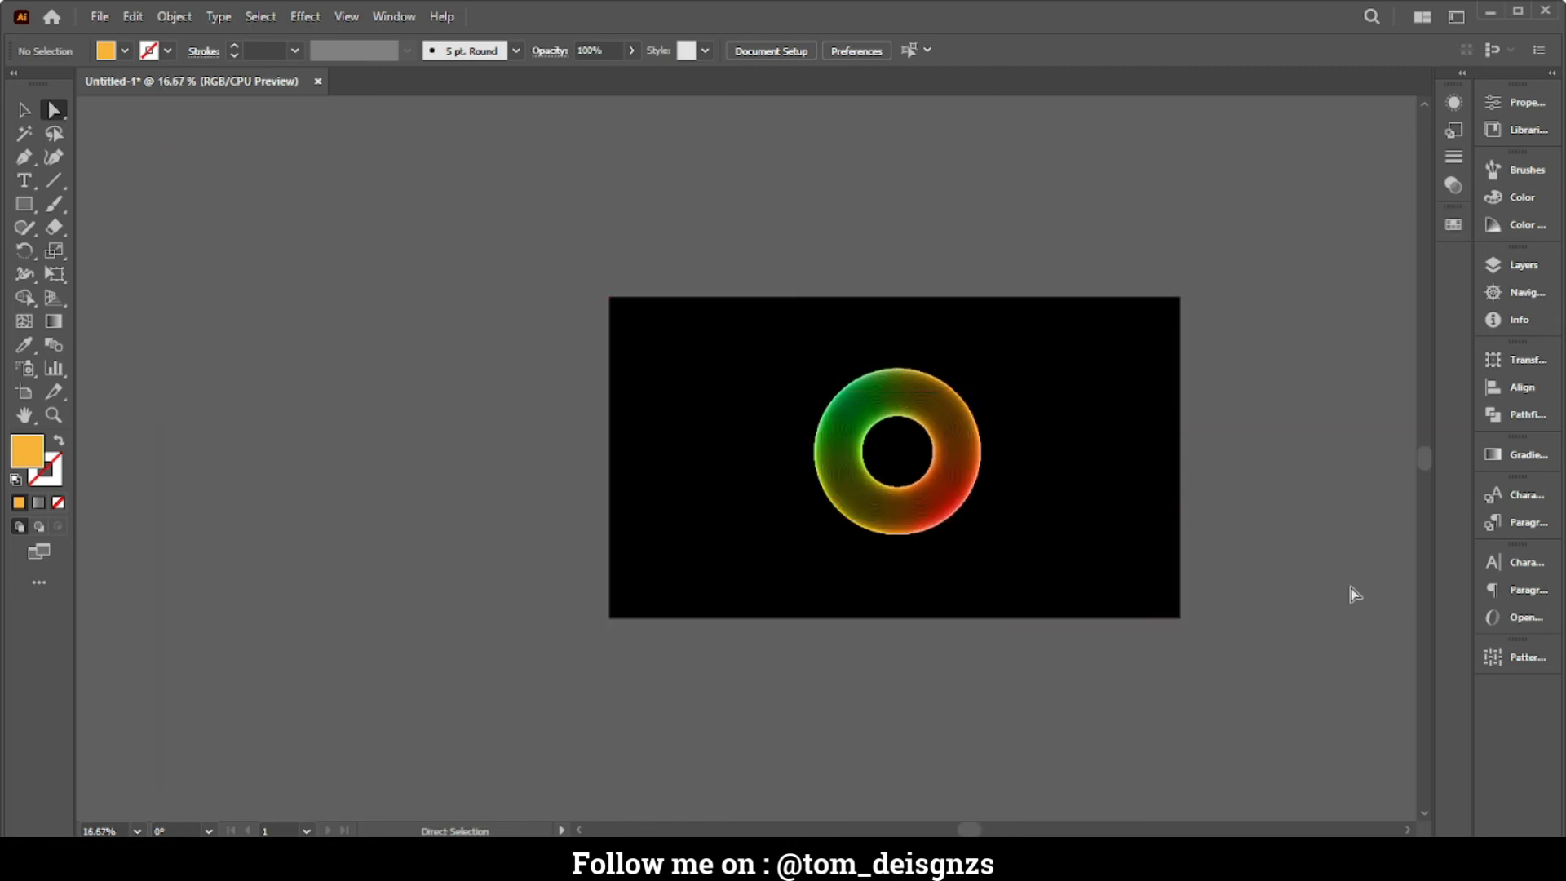
scroll(1154, 551, up, 1)
drag(1265, 453, 1224, 528)
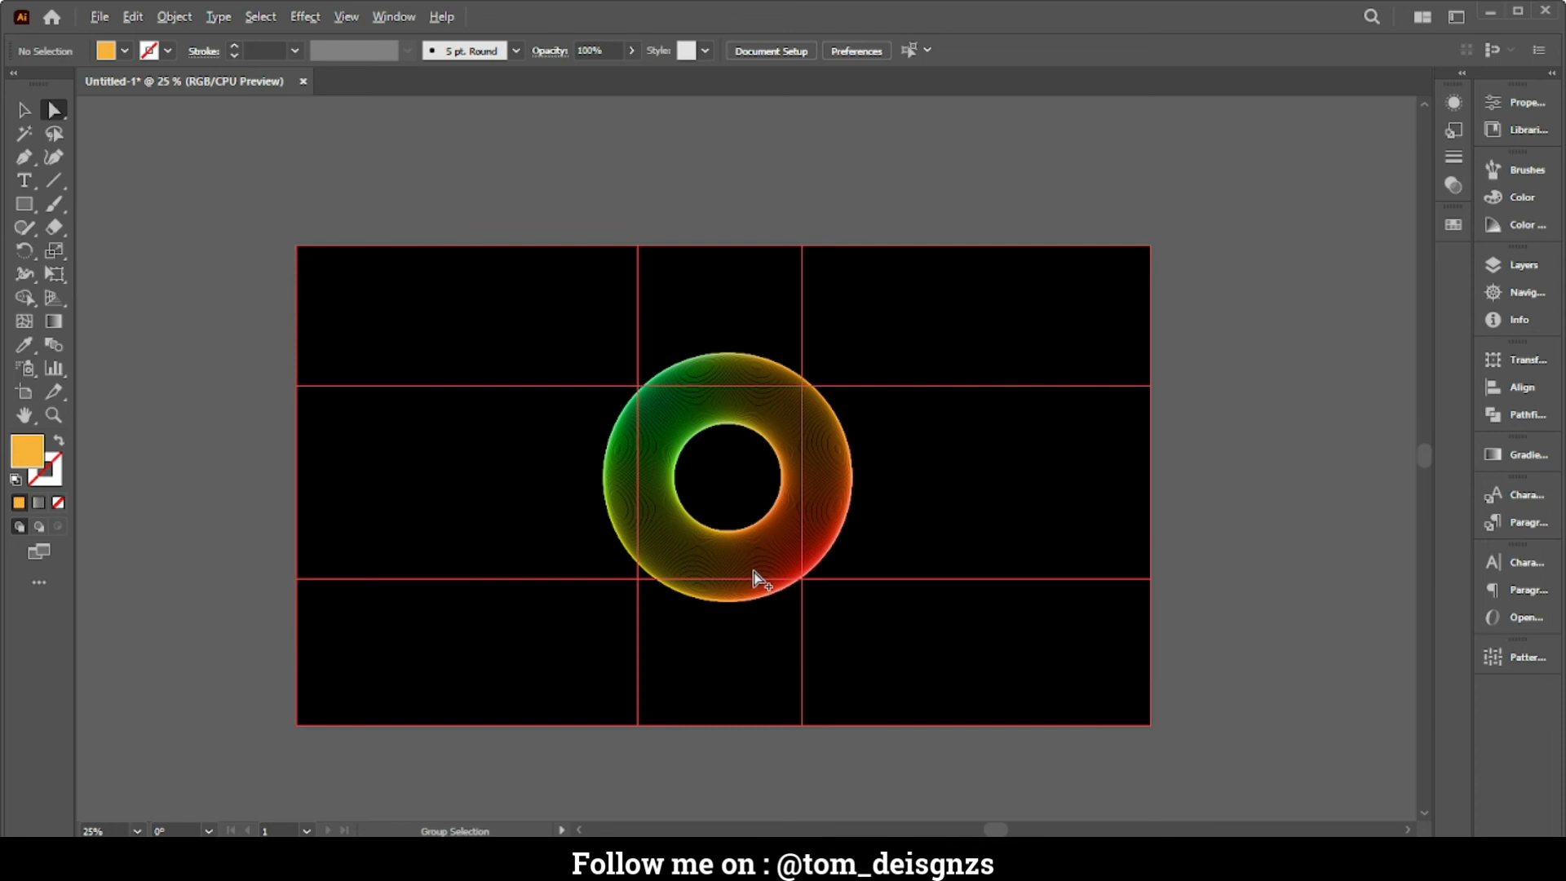
scroll(760, 579, up, 3)
scroll(760, 579, down, 1)
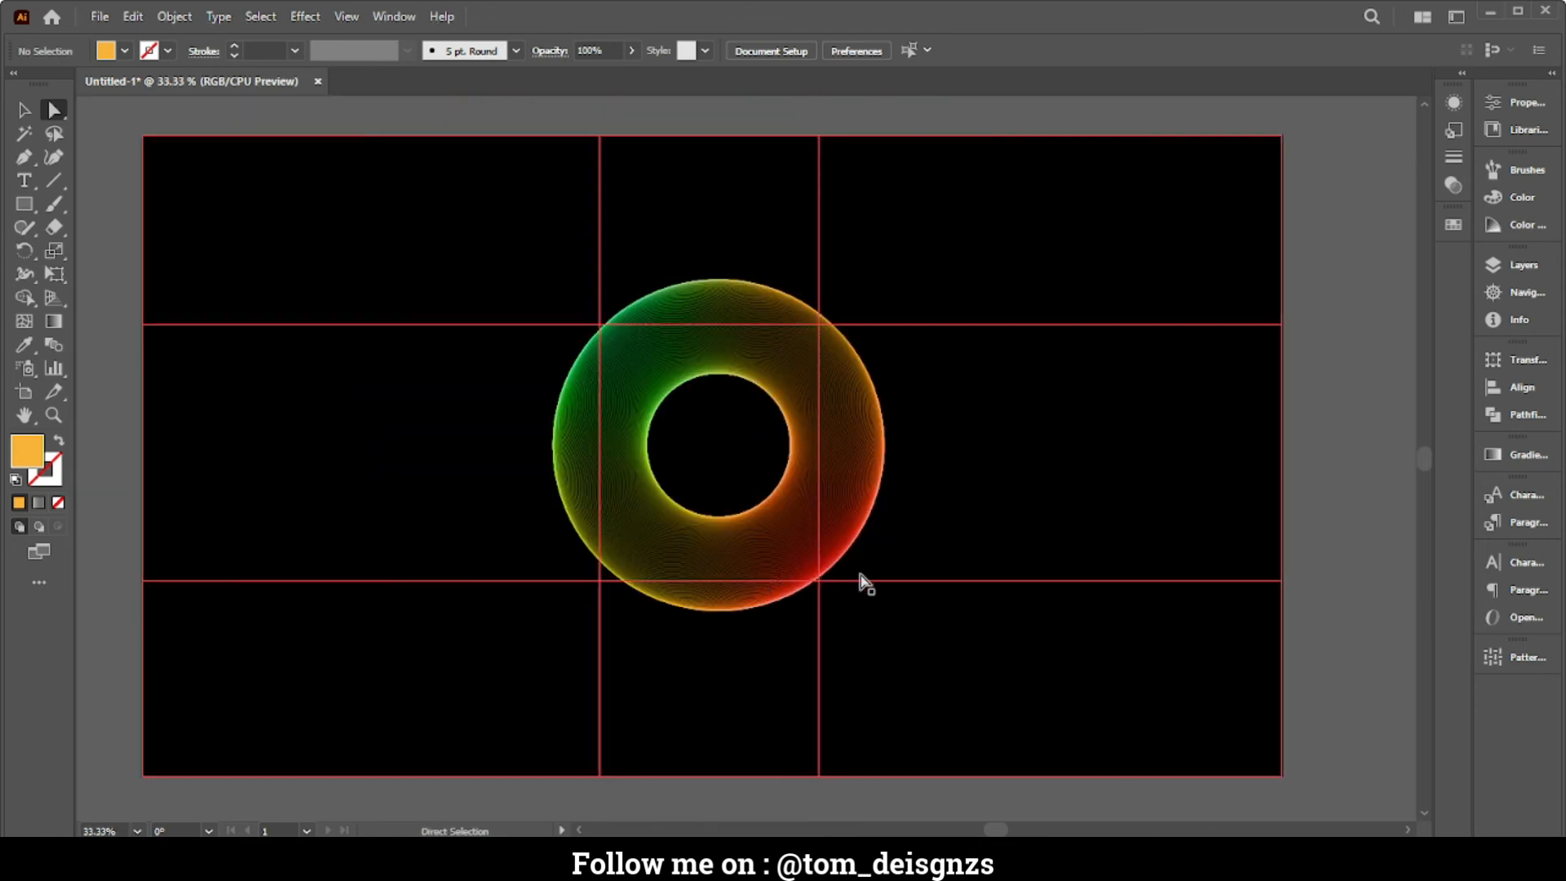
click(588, 357)
click(24, 321)
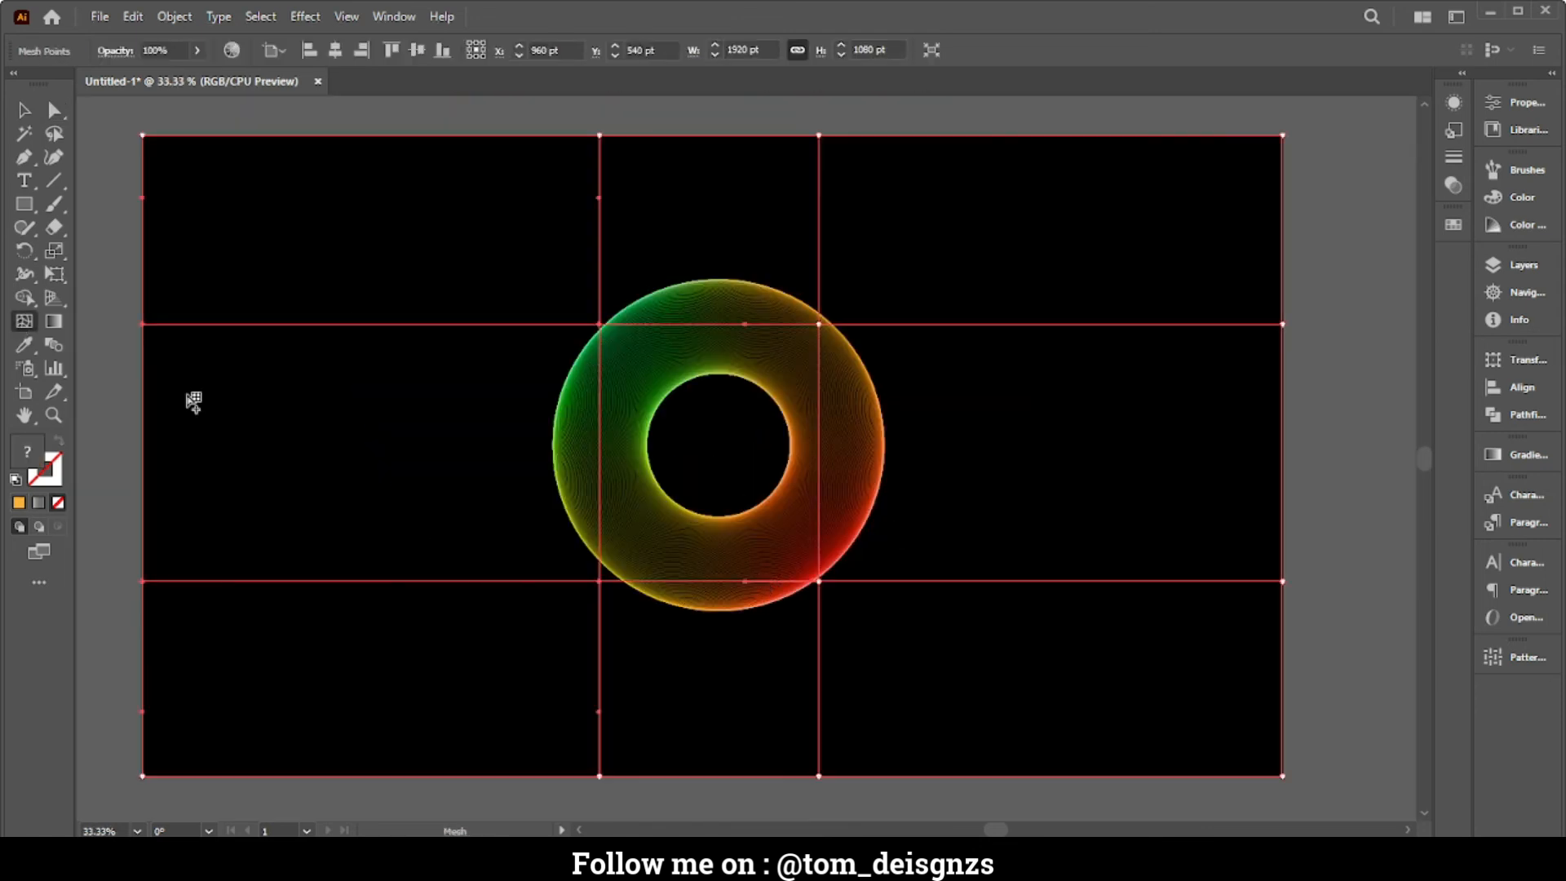
click(600, 438)
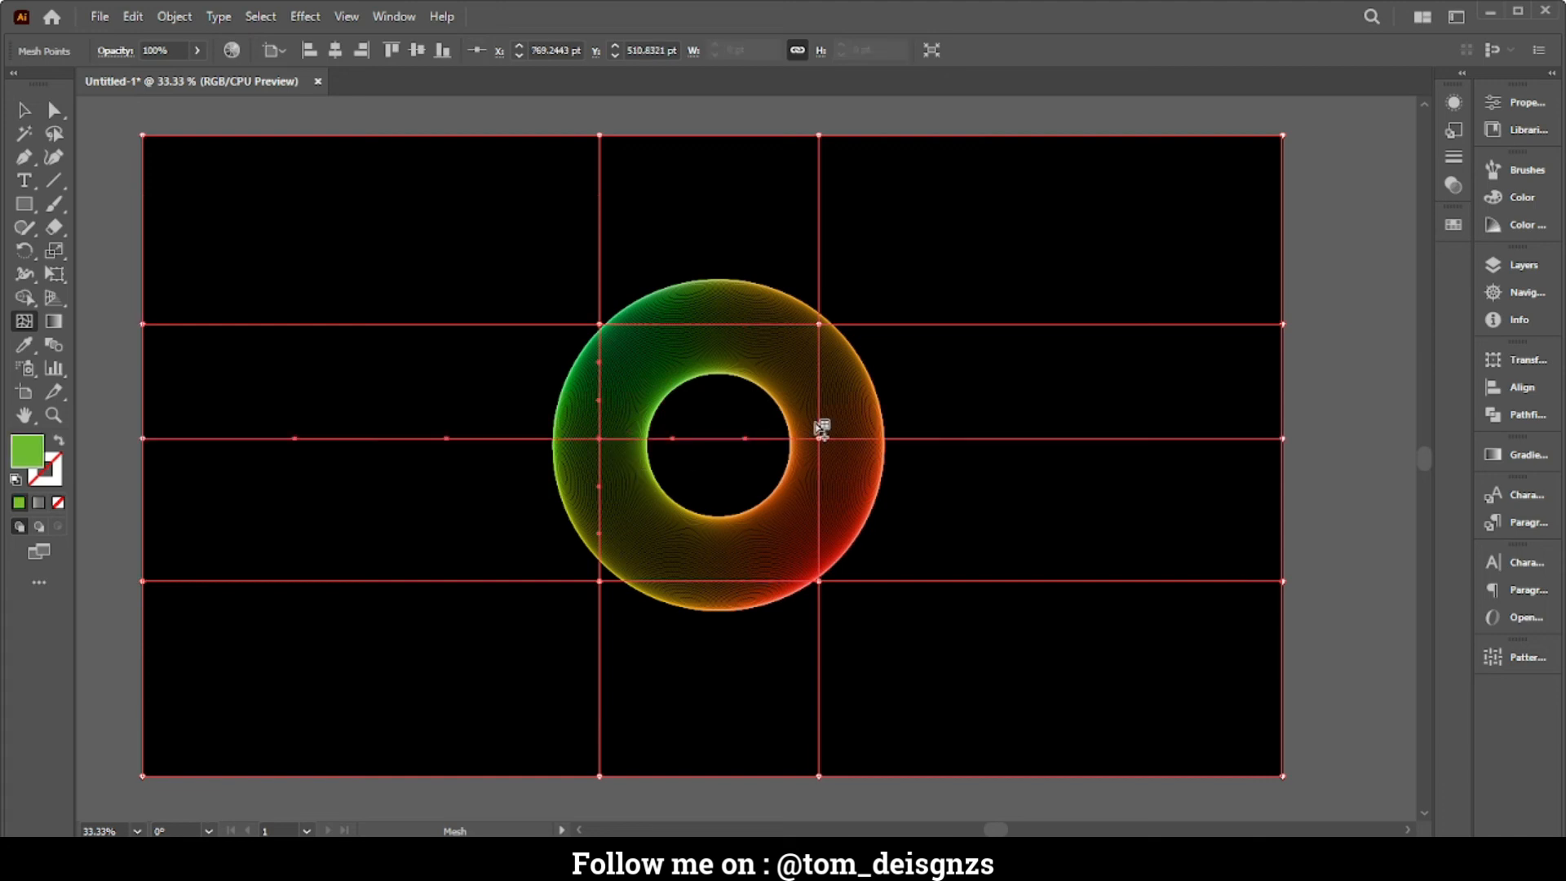
click(715, 324)
click(717, 325)
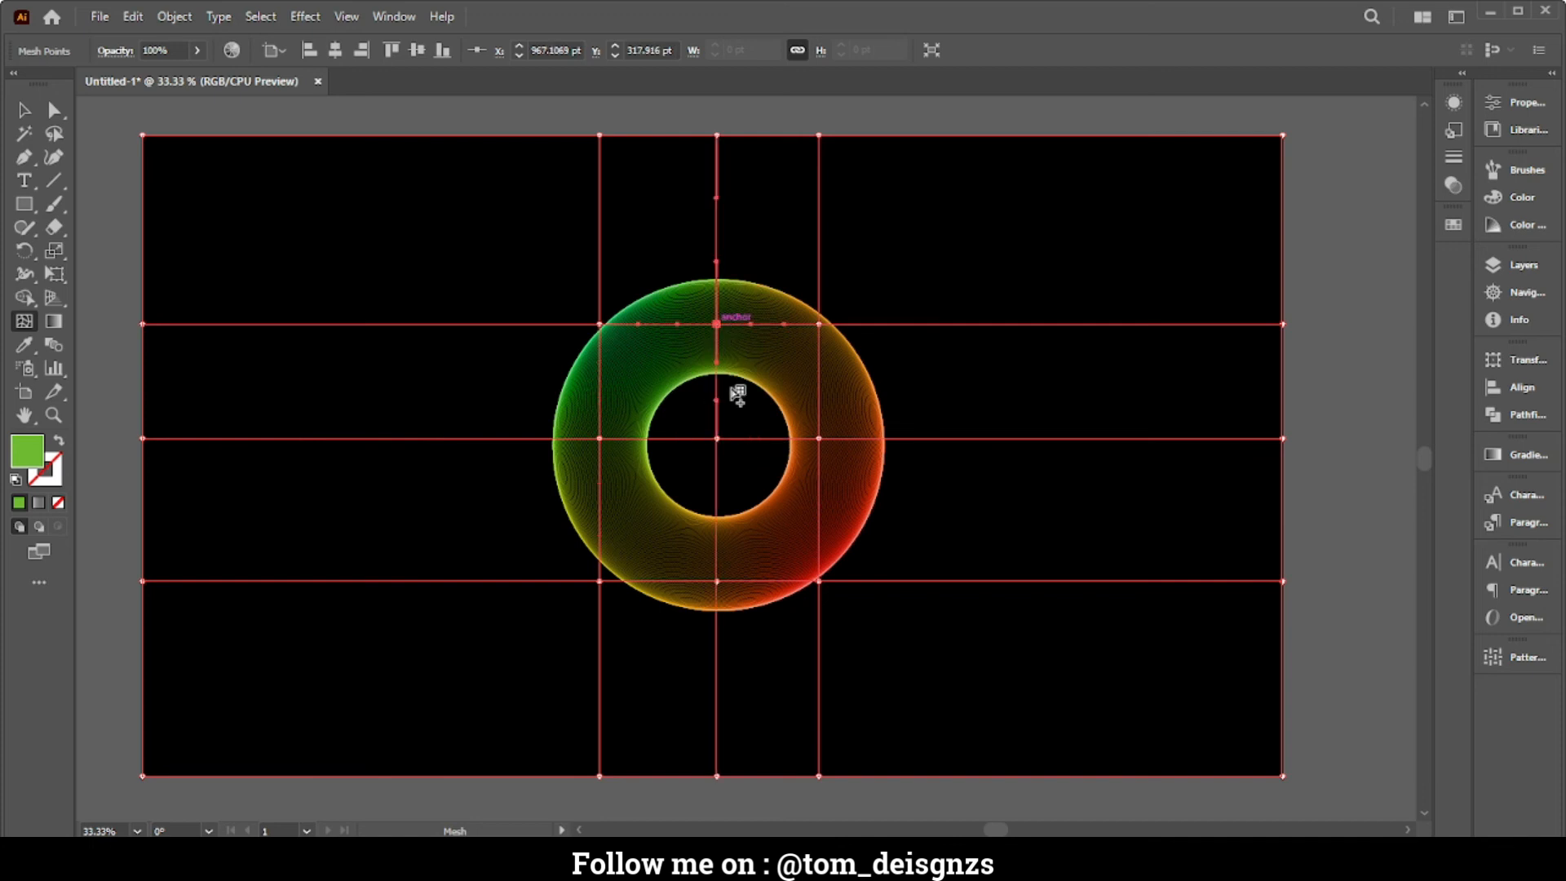
Color the new mesh point at the ring's top centre dark blue
click(57, 116)
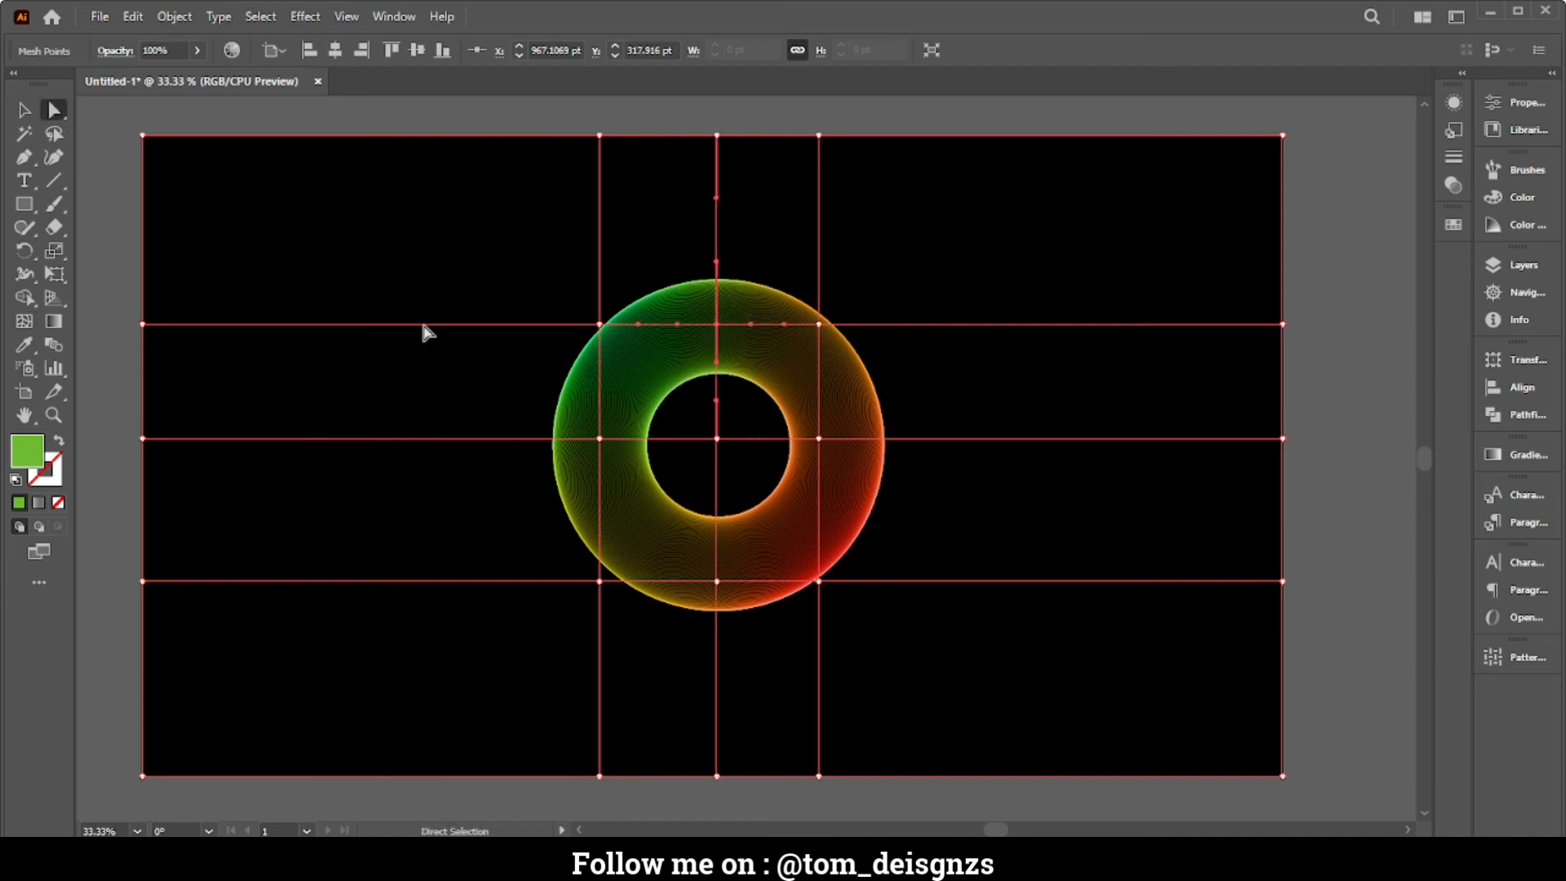
click(1456, 223)
click(718, 325)
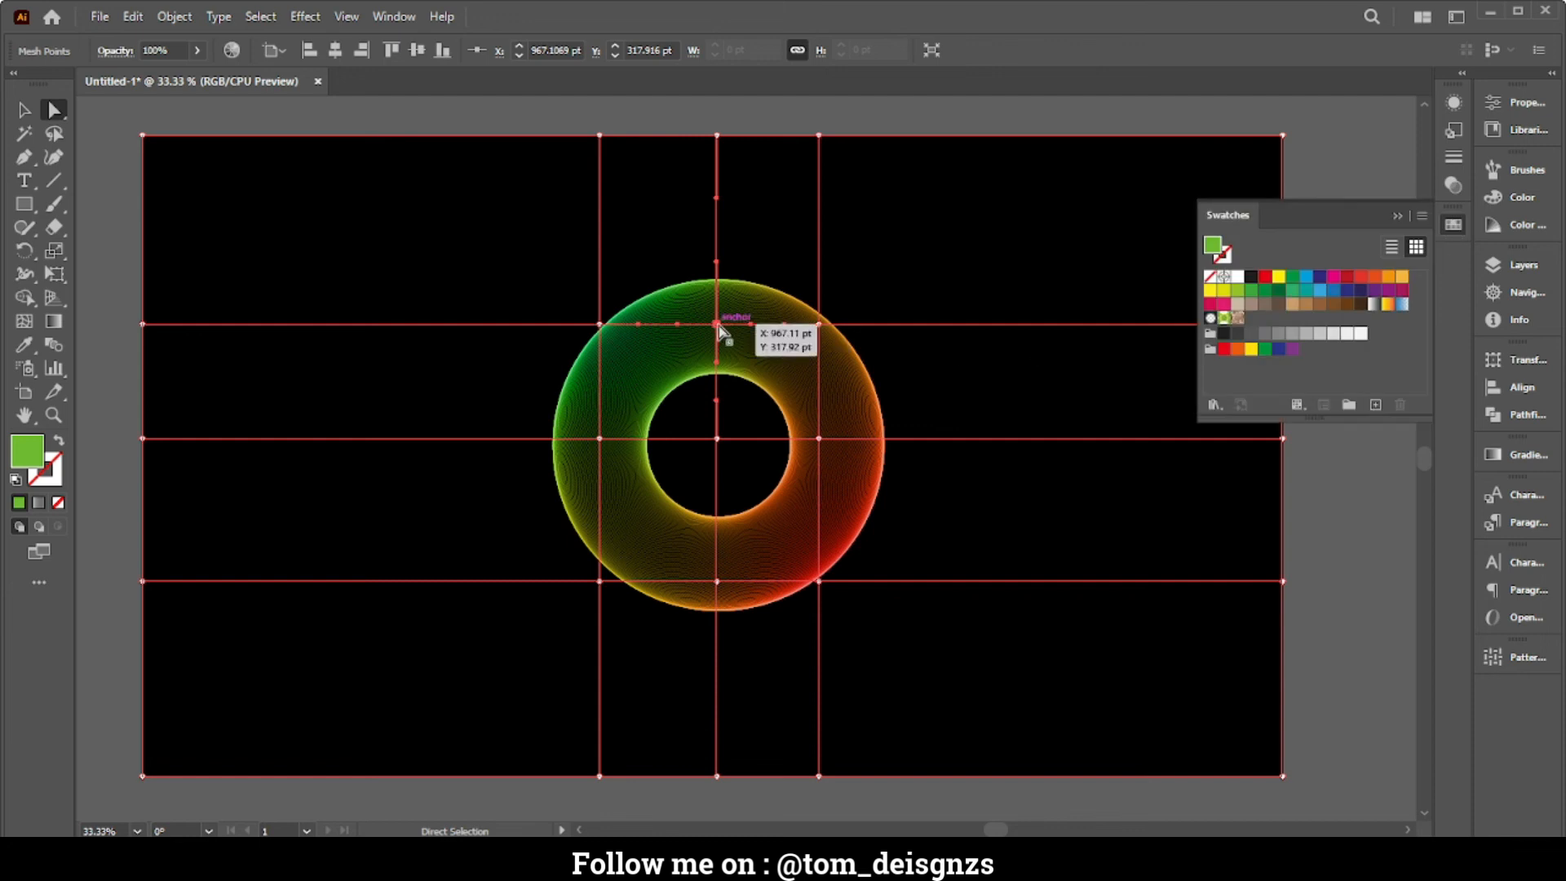
click(1360, 291)
Color the mesh point at the ring's right side dark green and the one at its bottom centre pink
click(819, 441)
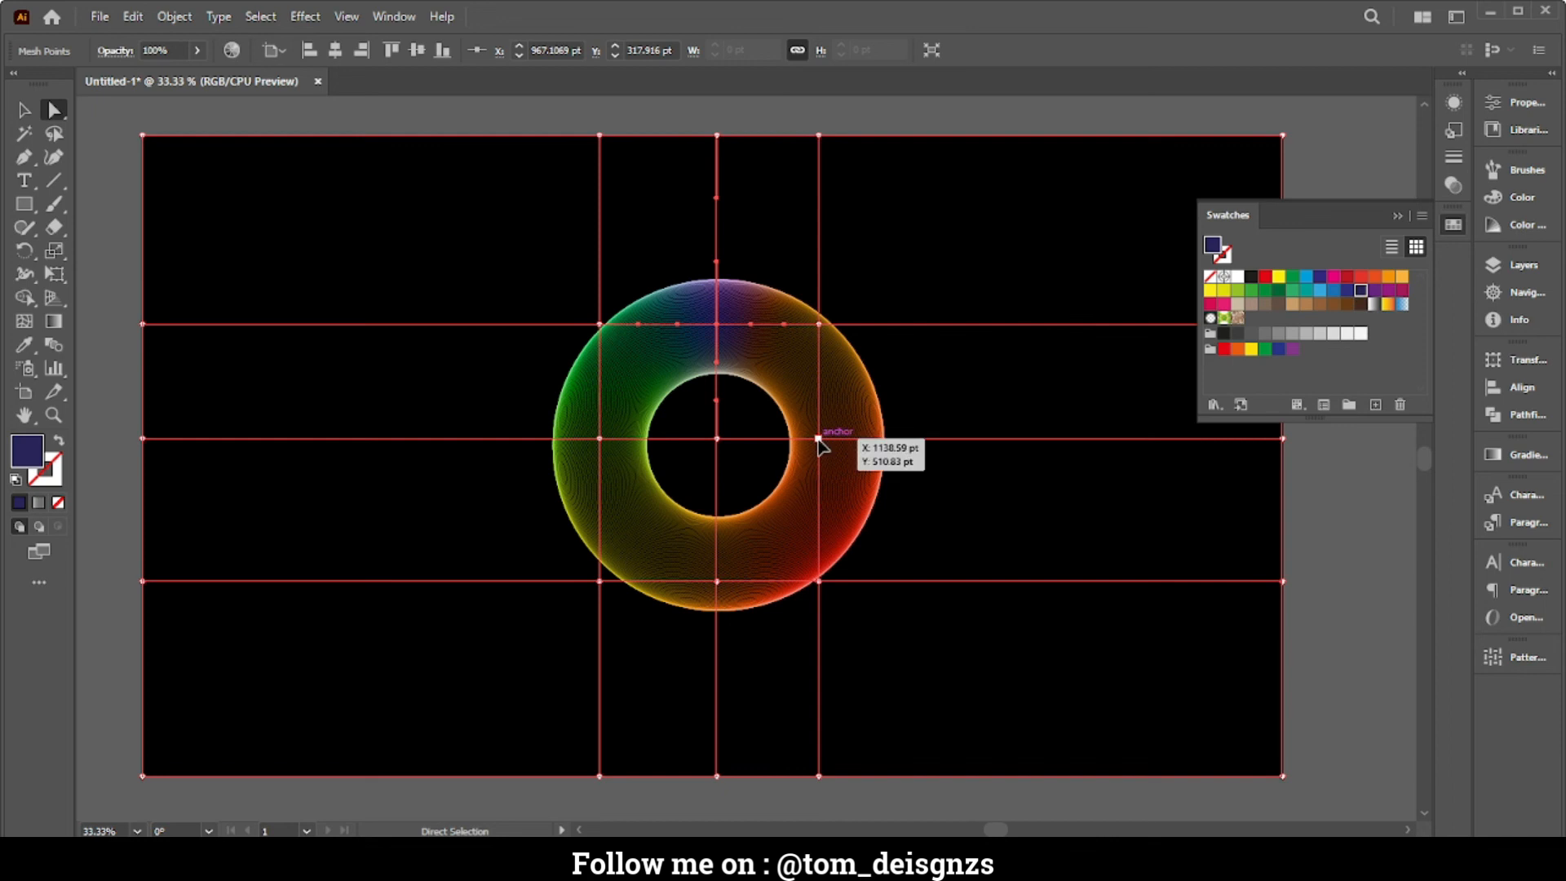
click(1277, 291)
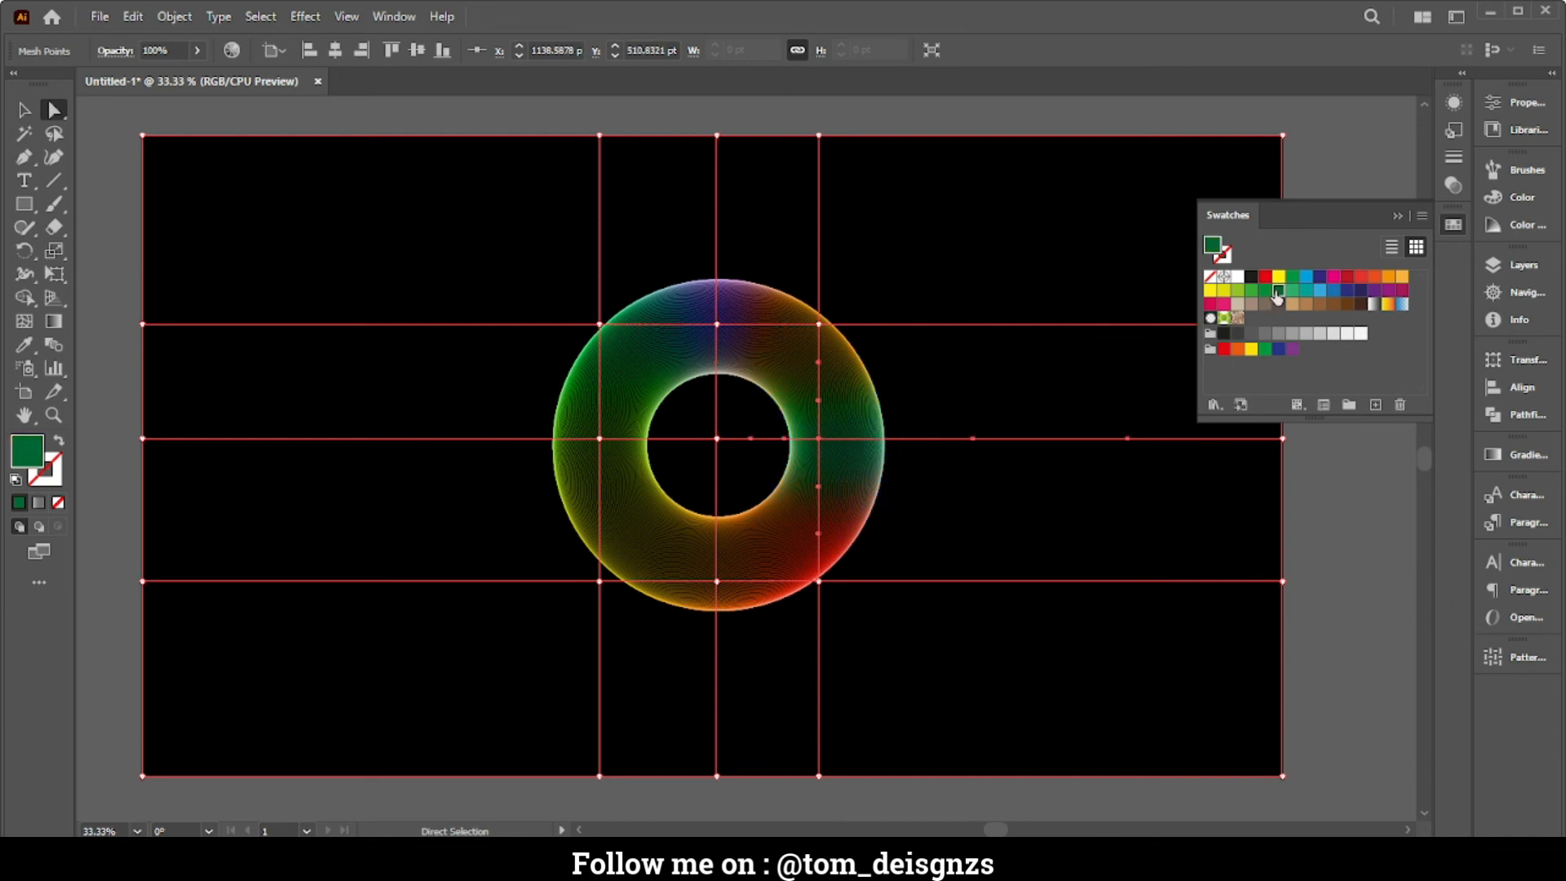
click(717, 581)
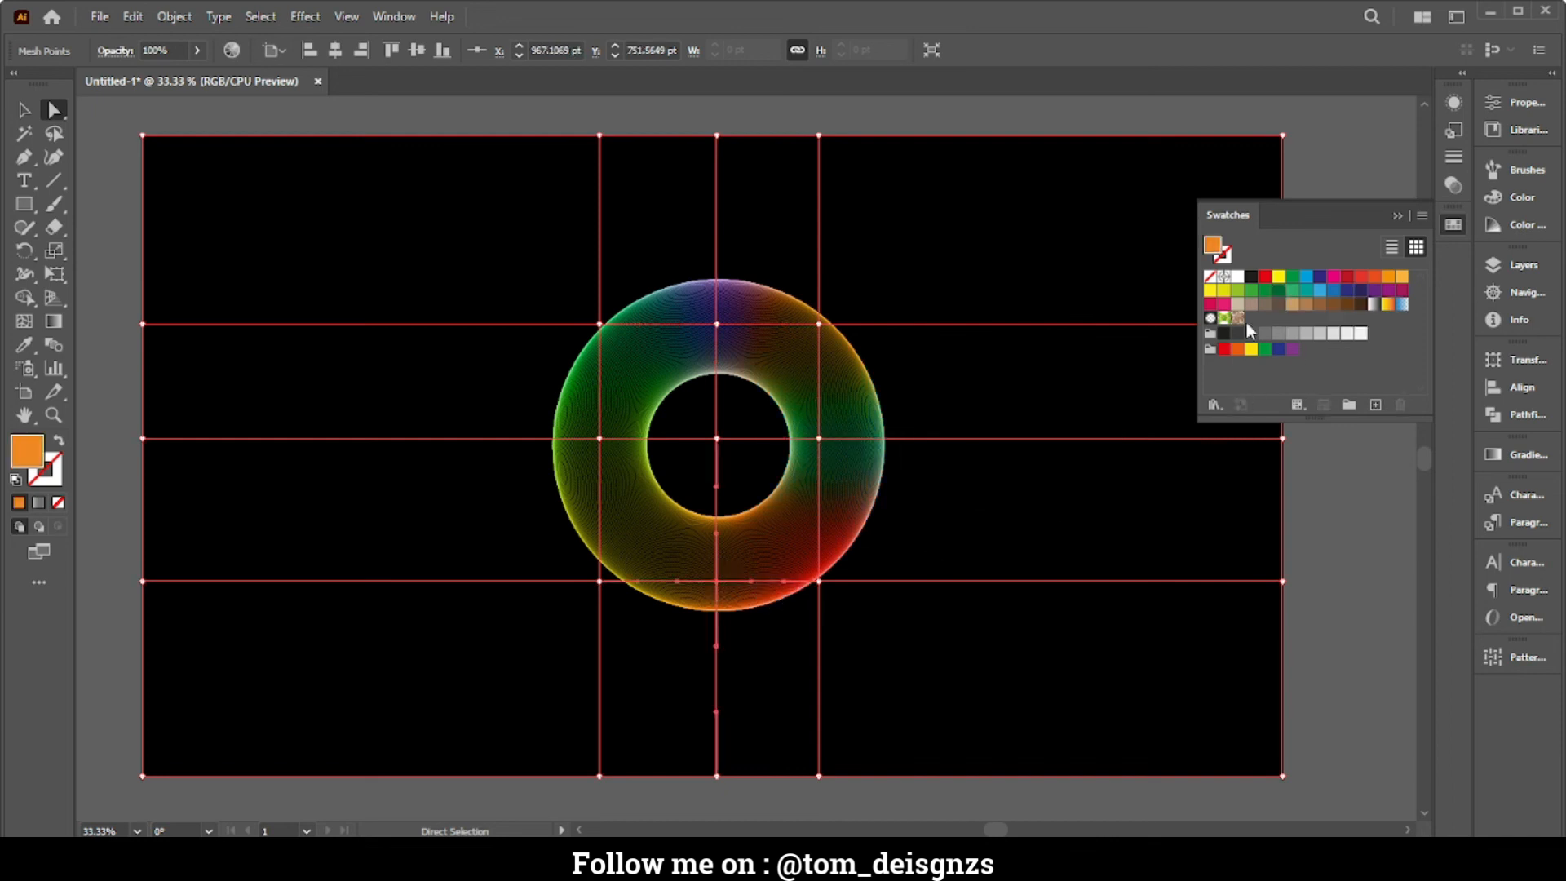
click(1223, 304)
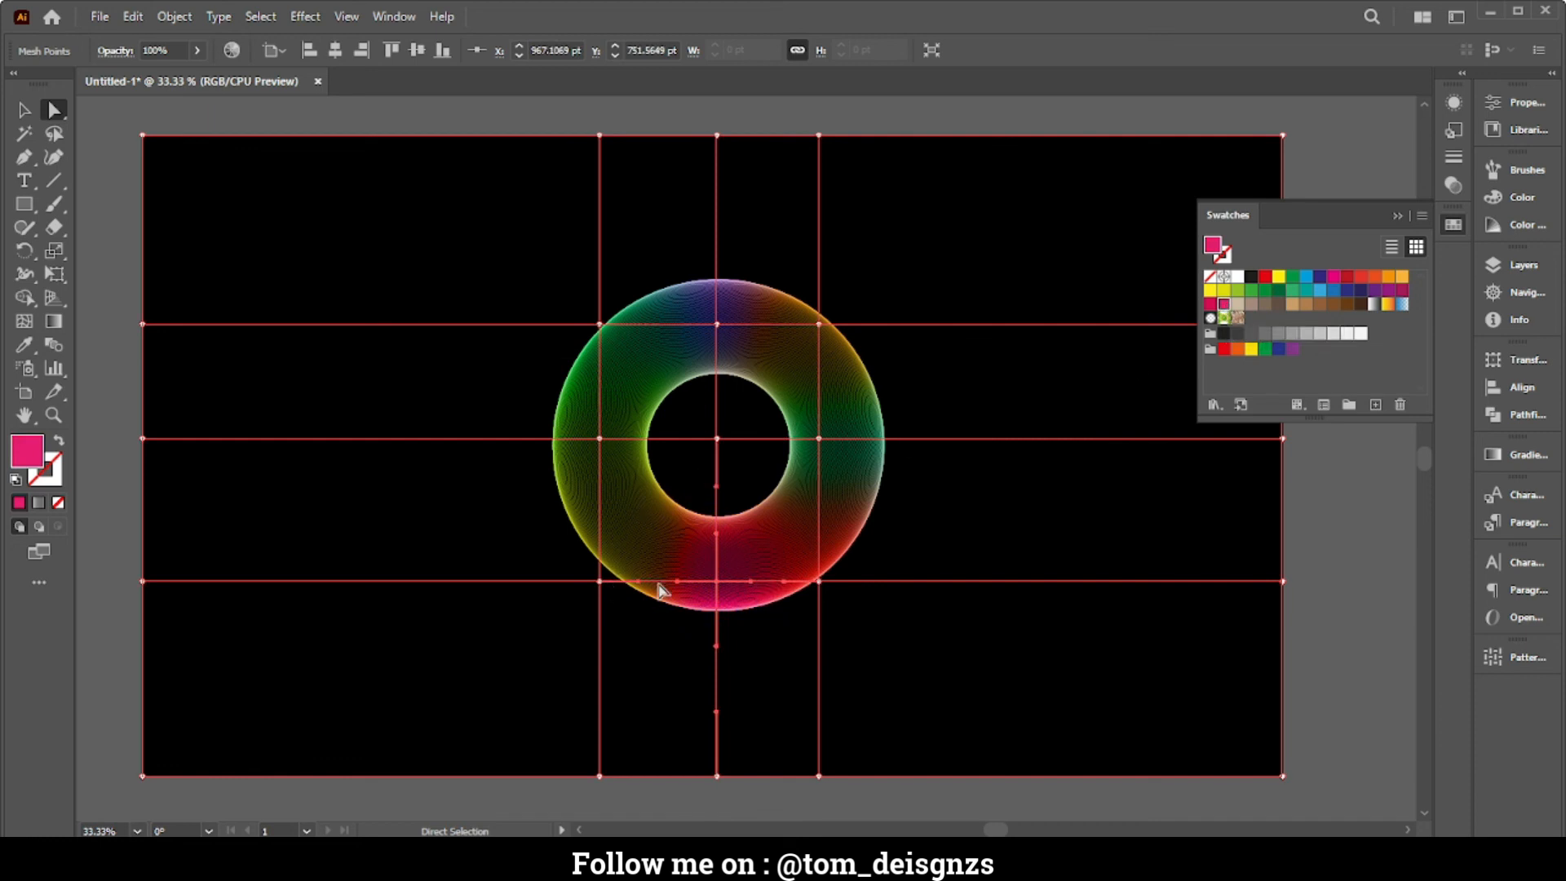
Move the mesh points around the ring outward so they sit just outside its outer edge
drag(717, 581, 713, 654)
drag(599, 441, 542, 440)
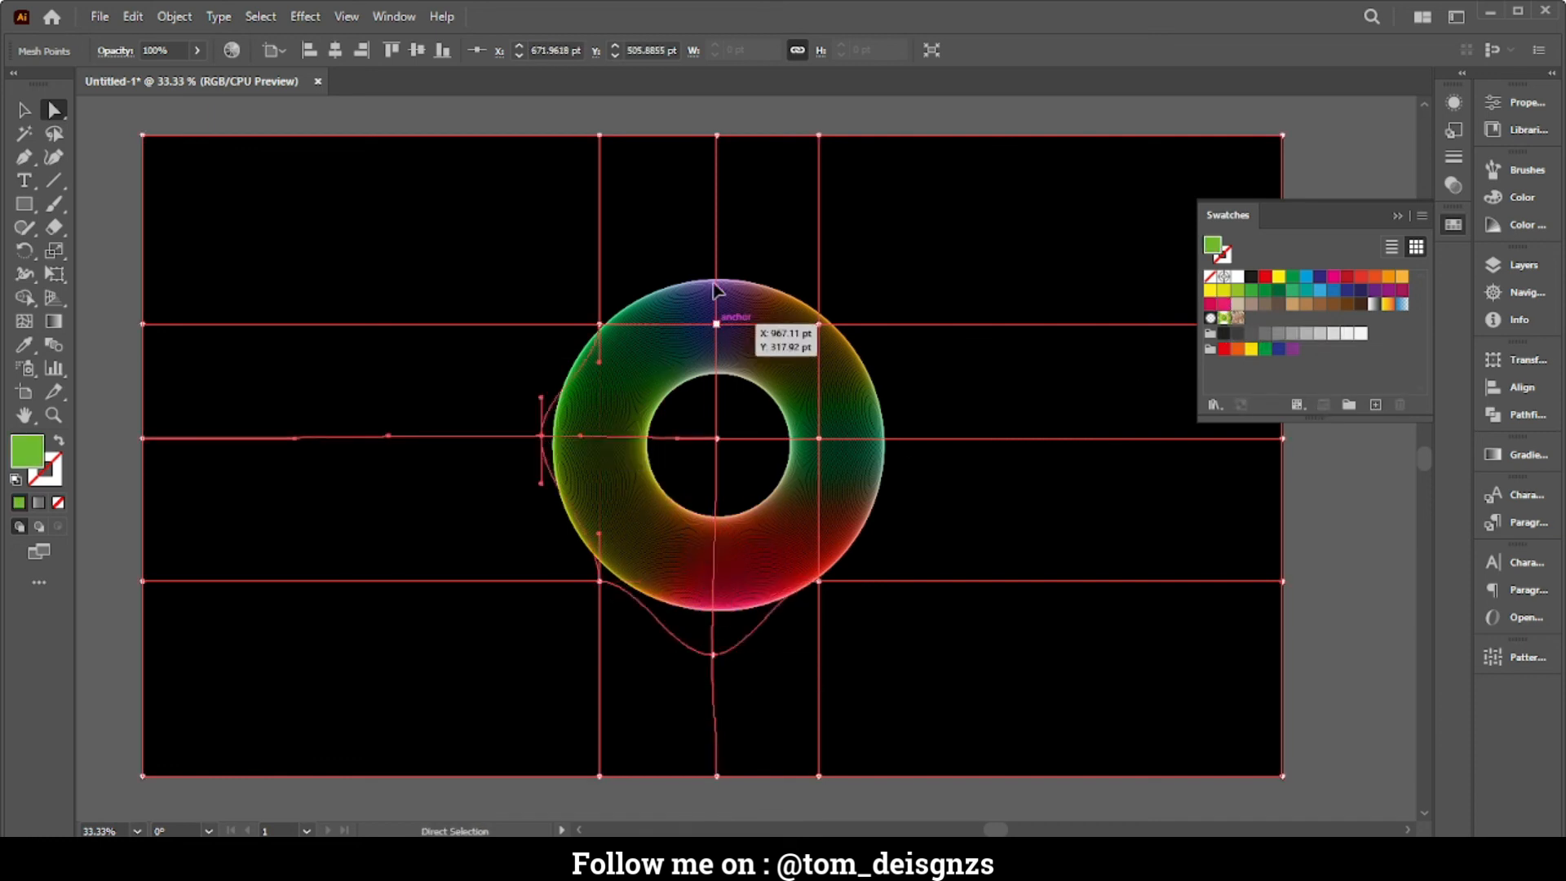
drag(716, 324, 713, 264)
drag(822, 442, 888, 444)
drag(838, 331, 859, 314)
Move the displaced mesh points on the rectangle's right side back onto the artboard's right edge
drag(1349, 584, 1283, 584)
scroll(1280, 587, up, 2)
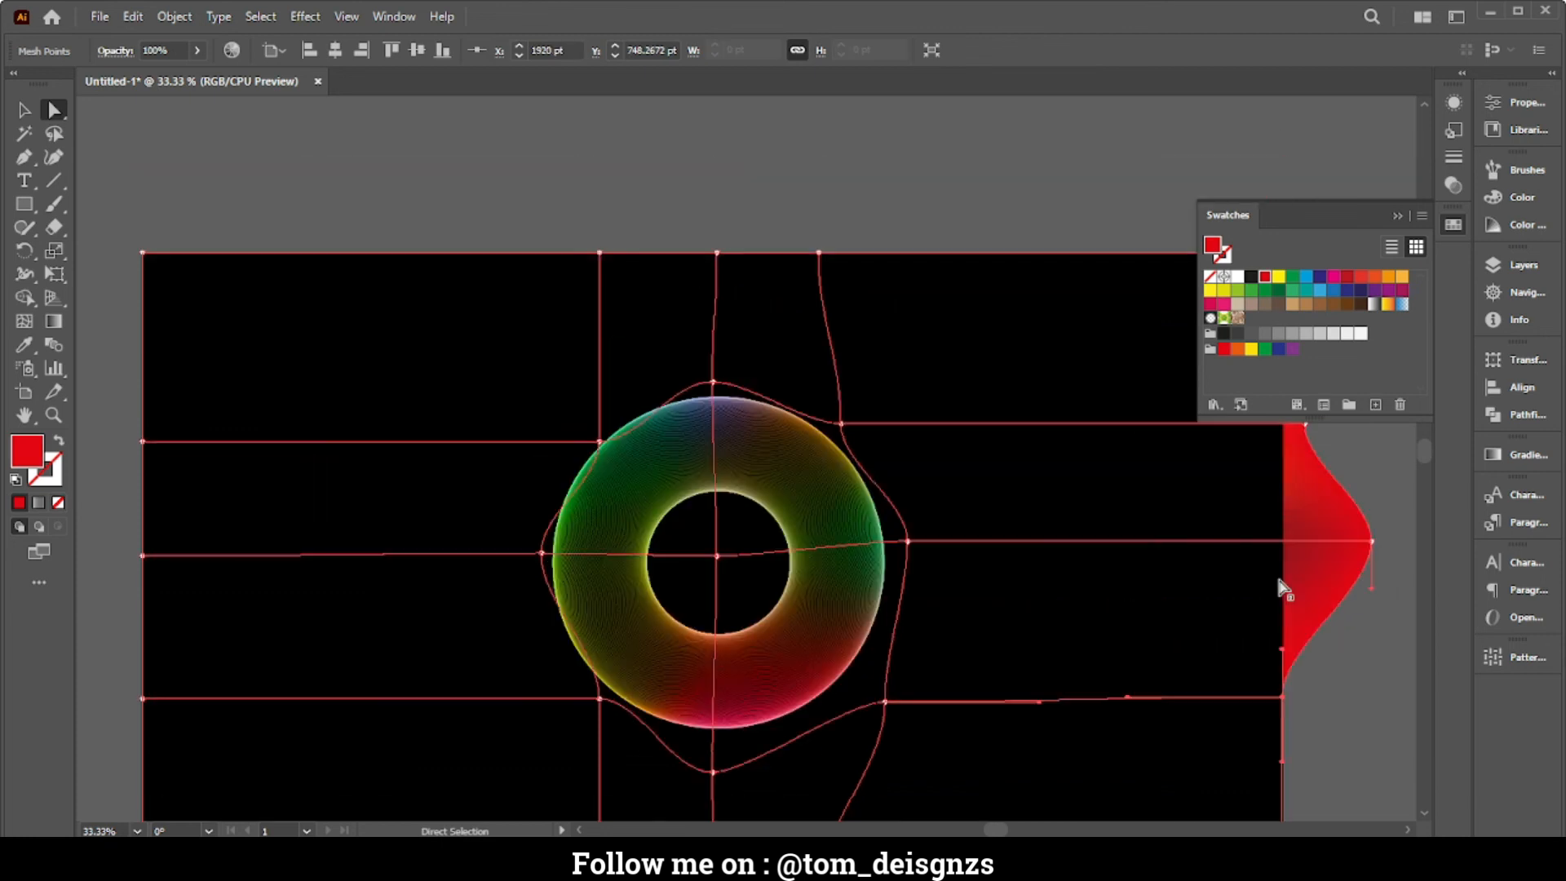
drag(1371, 541, 1277, 553)
scroll(1285, 548, up, 2)
scroll(1206, 623, down, 5)
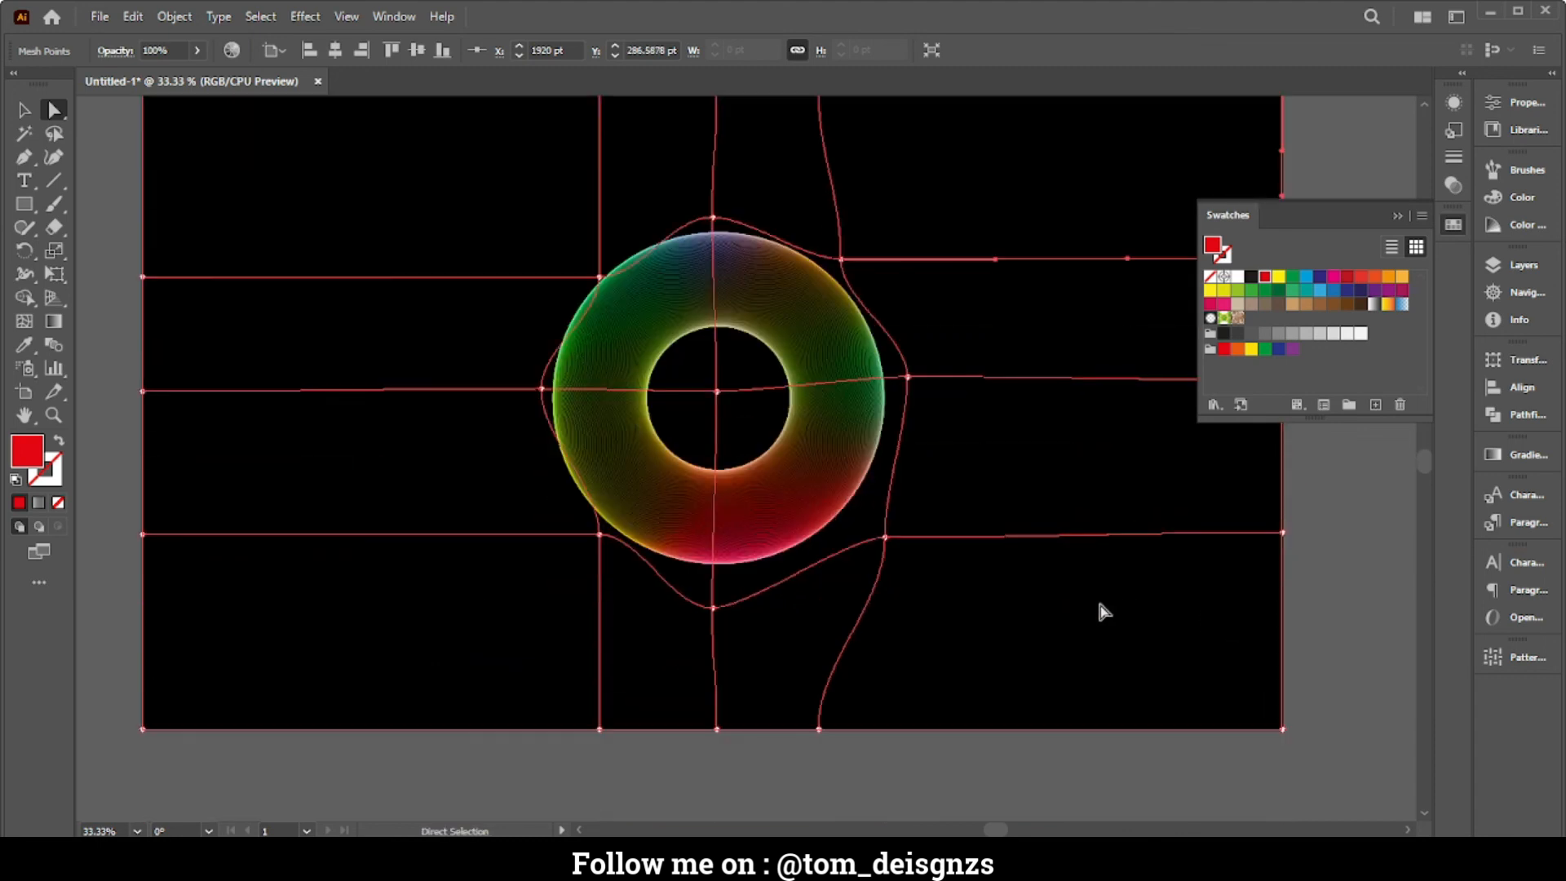
Deselect the mesh rectangle and examine the finished multicolored ring up close
click(918, 795)
scroll(910, 770, down, 1)
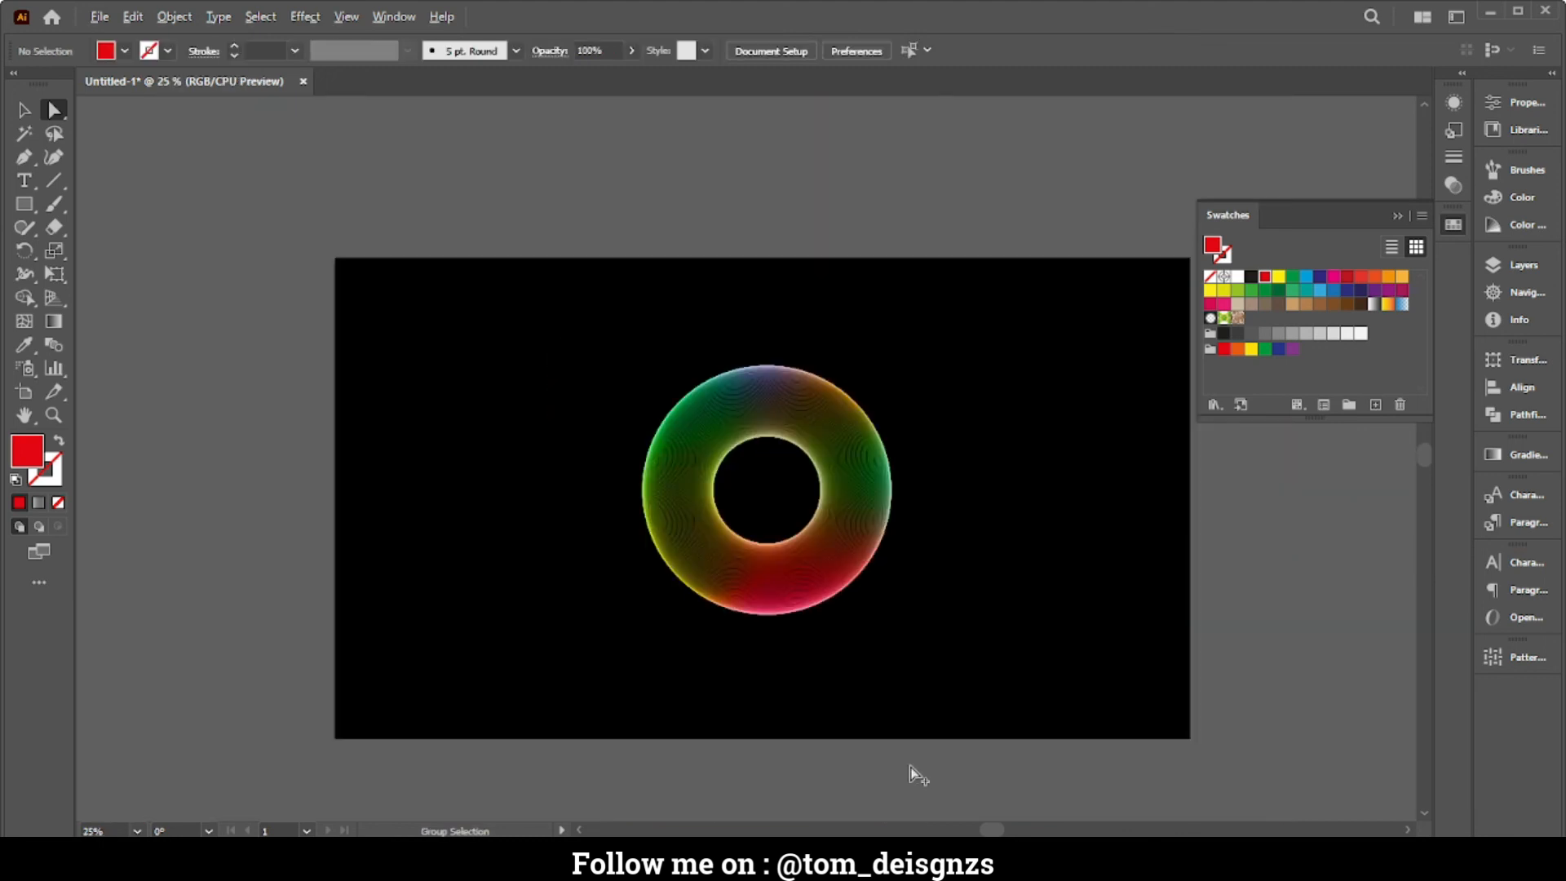
click(1398, 217)
click(24, 110)
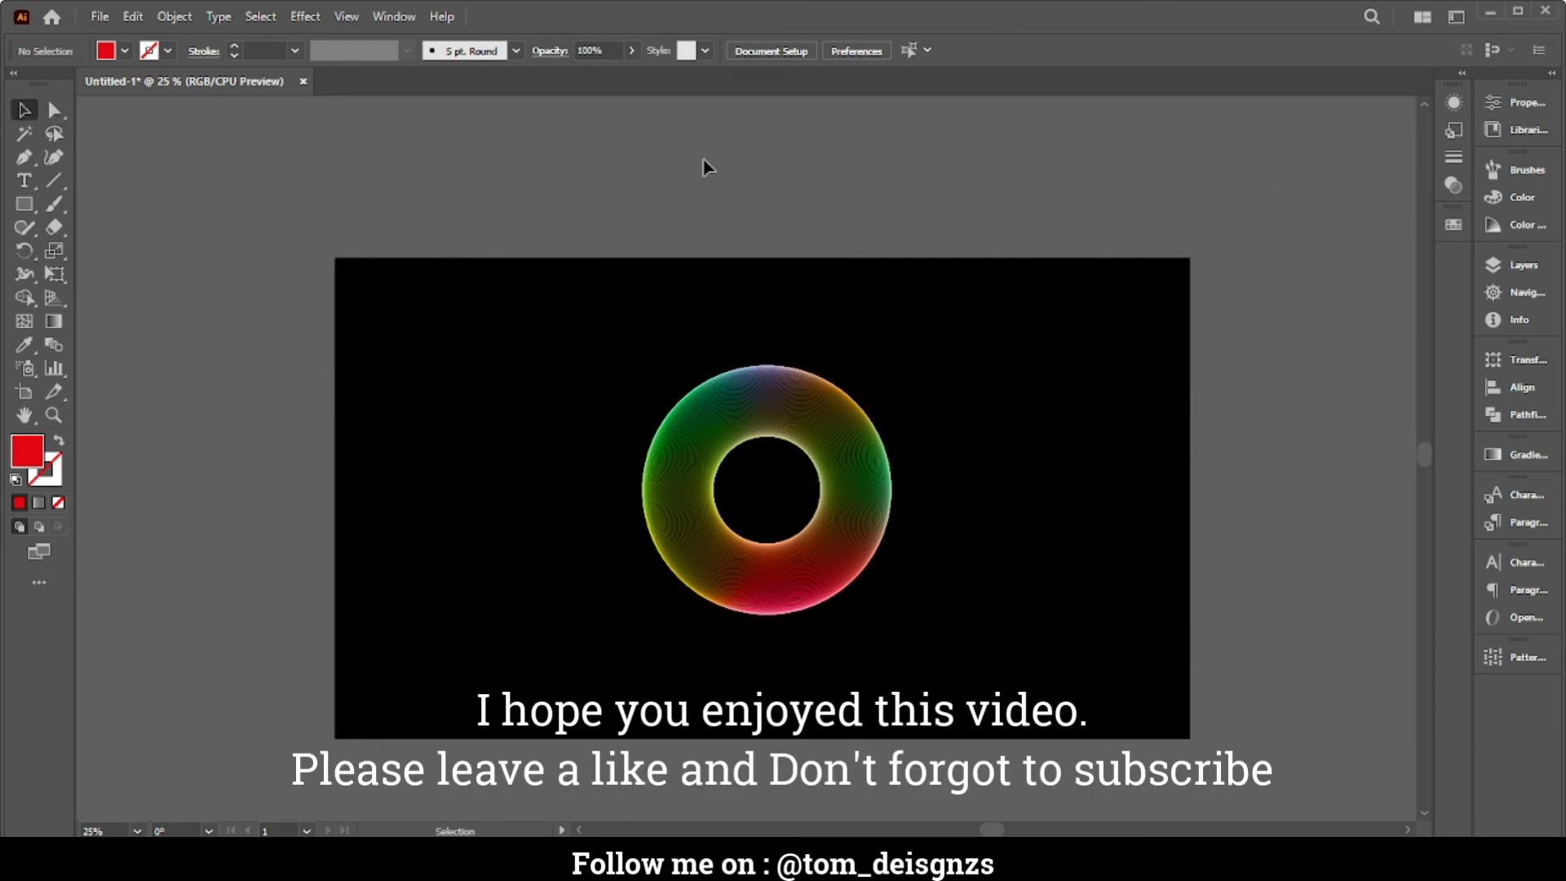
scroll(841, 412, up, 3)
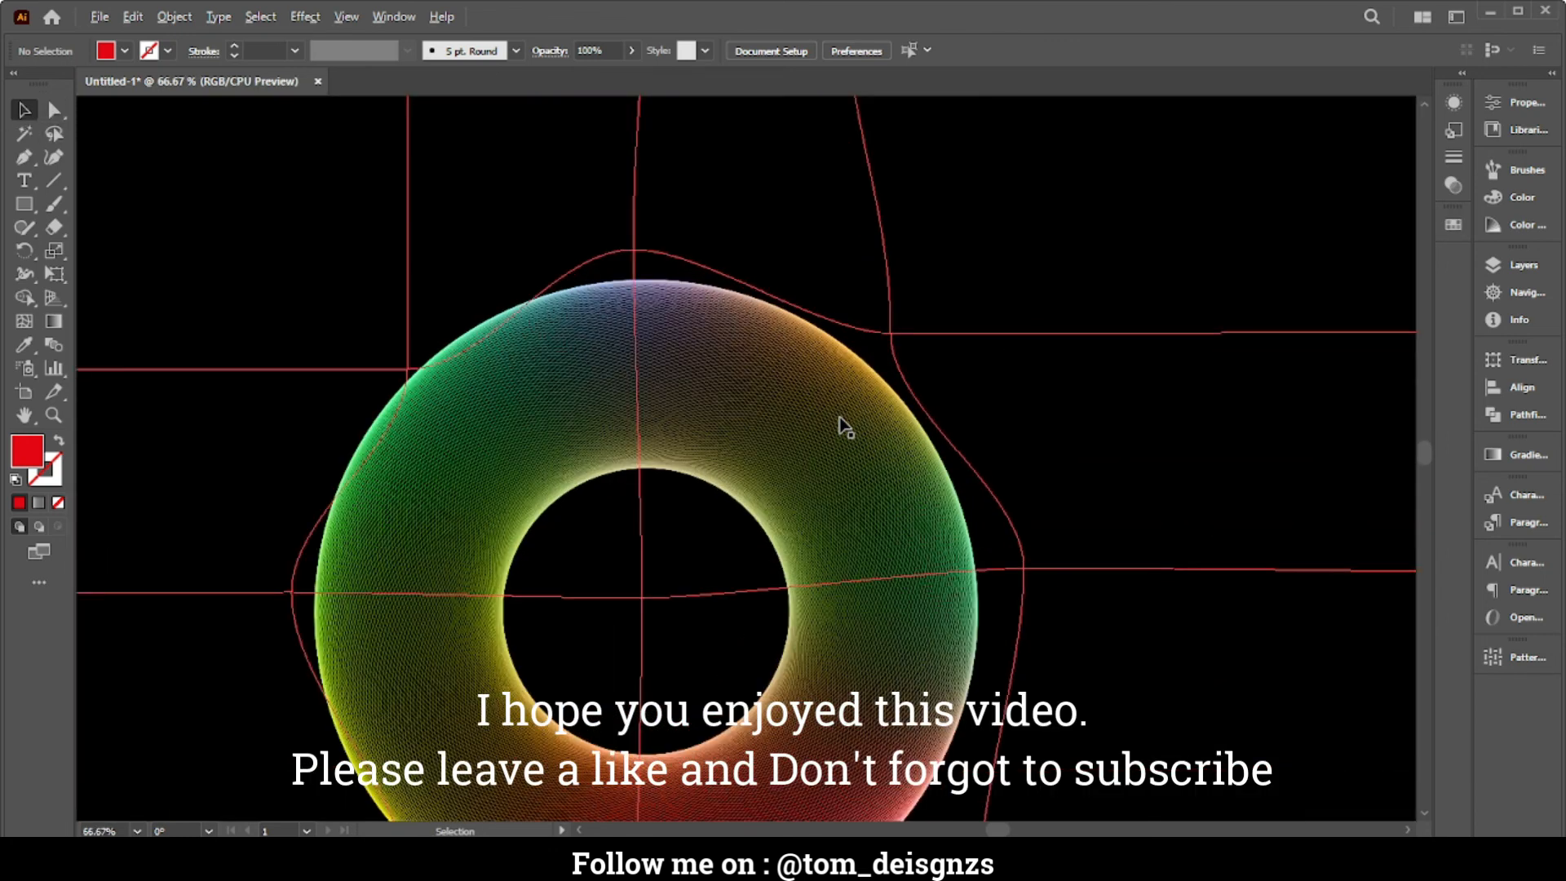